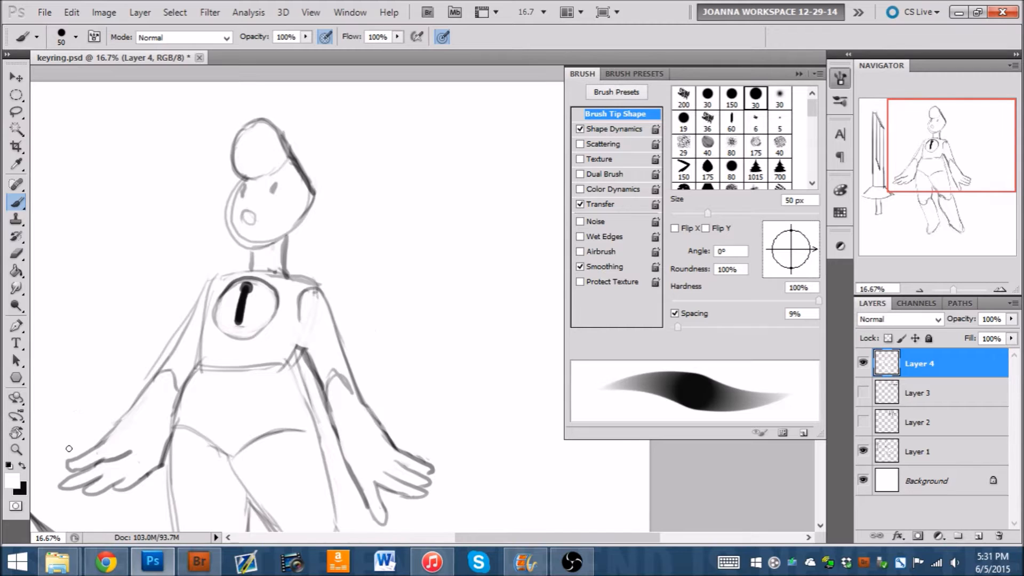
# - Darken the upper fingertip of the viewer's-left hand and the outer upper-arm line above it in black
pyautogui.press('x')
pyautogui.moveTo(77, 459); pyautogui.dragTo(82, 468)
pyautogui.press('x')
pyautogui.press('x')
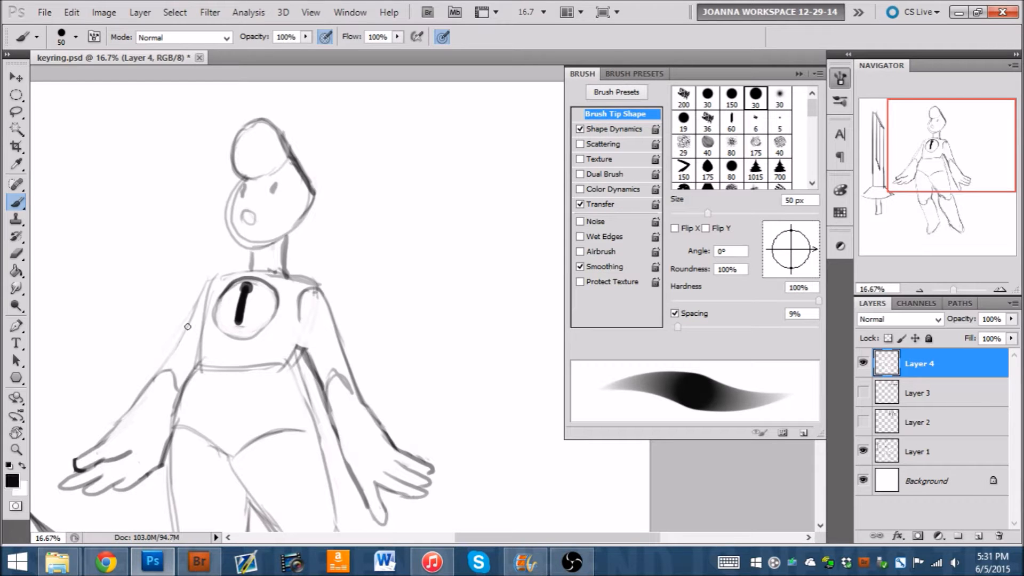
pyautogui.moveTo(195, 305); pyautogui.dragTo(151, 388)
pyautogui.press('x')
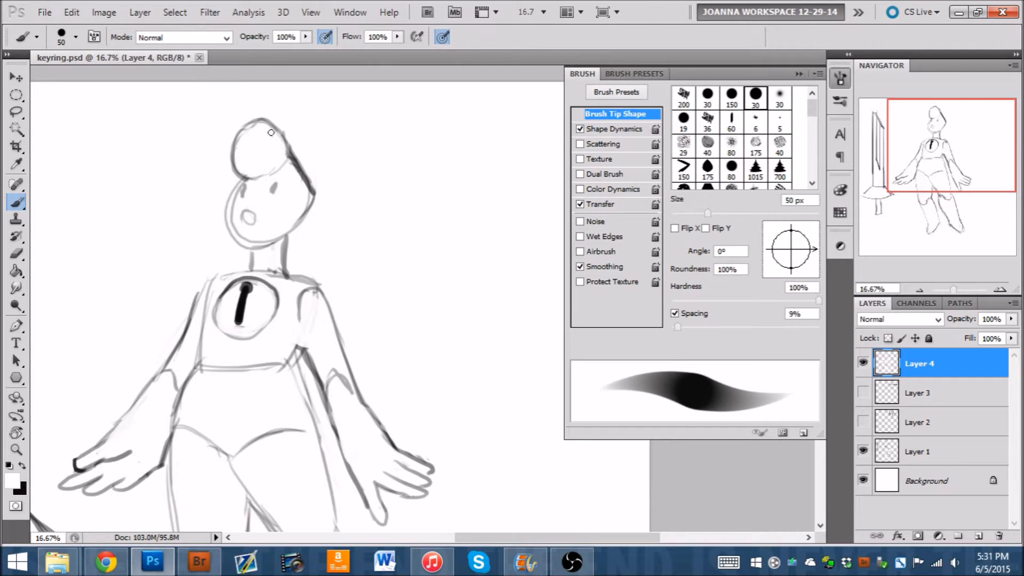
# - Clean up the edge where the hair bun meets the head and darken the face outline down to the neck
pyautogui.moveTo(295, 145)
pyautogui.mouseDown()
pyautogui.moveTo(308, 178)
pyautogui.moveTo(252, 131)
pyautogui.moveTo(304, 176)
pyautogui.moveTo(285, 144)
pyautogui.moveTo(296, 172)
pyautogui.mouseUp()
pyautogui.press('x')
pyautogui.press('x')
pyautogui.press('x')
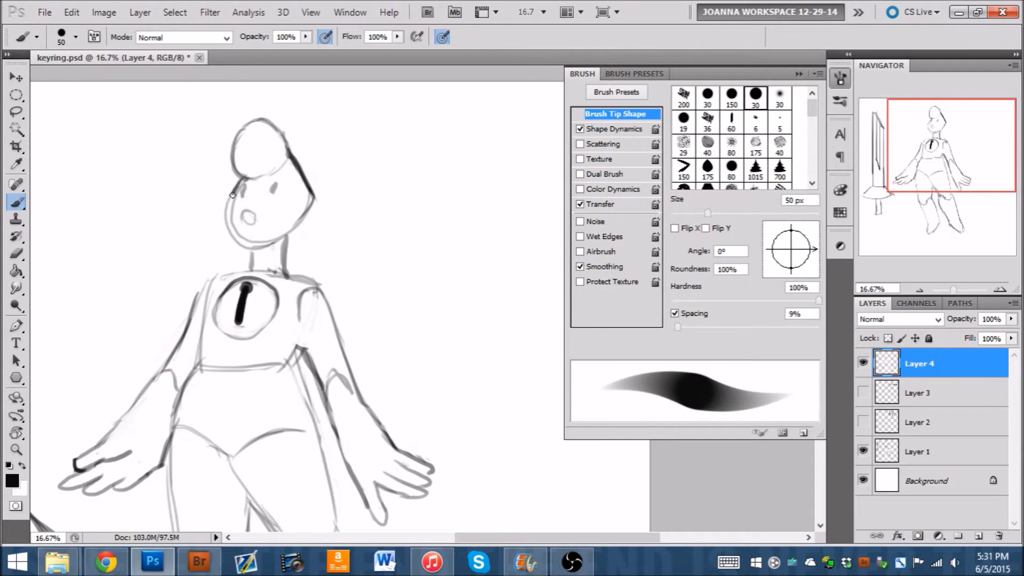
pyautogui.press('x')
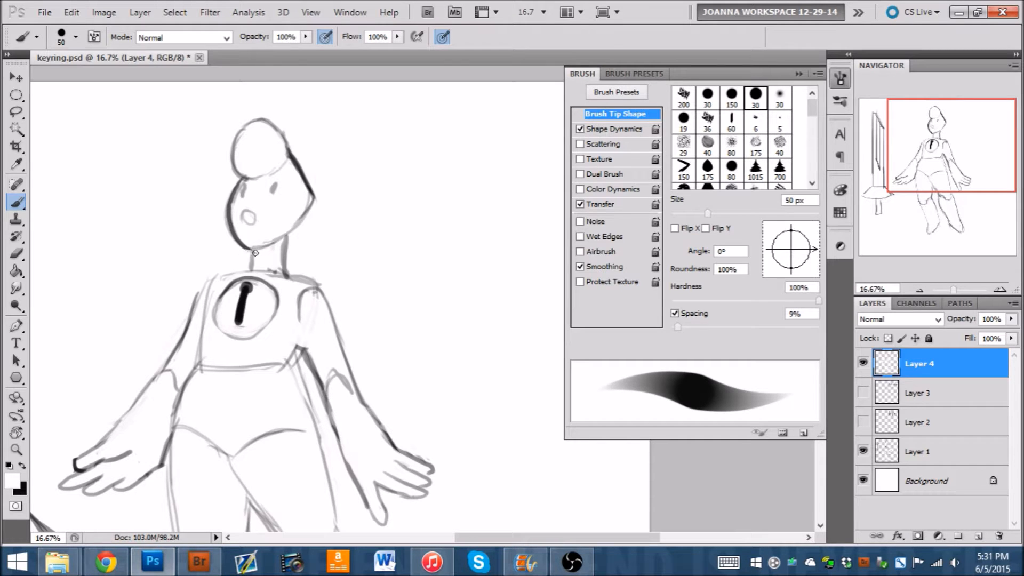
pyautogui.press('x')
# - Examine the hard round brush in the brush presets, with the canvas beside the figure in view
pyautogui.click(986, 146)
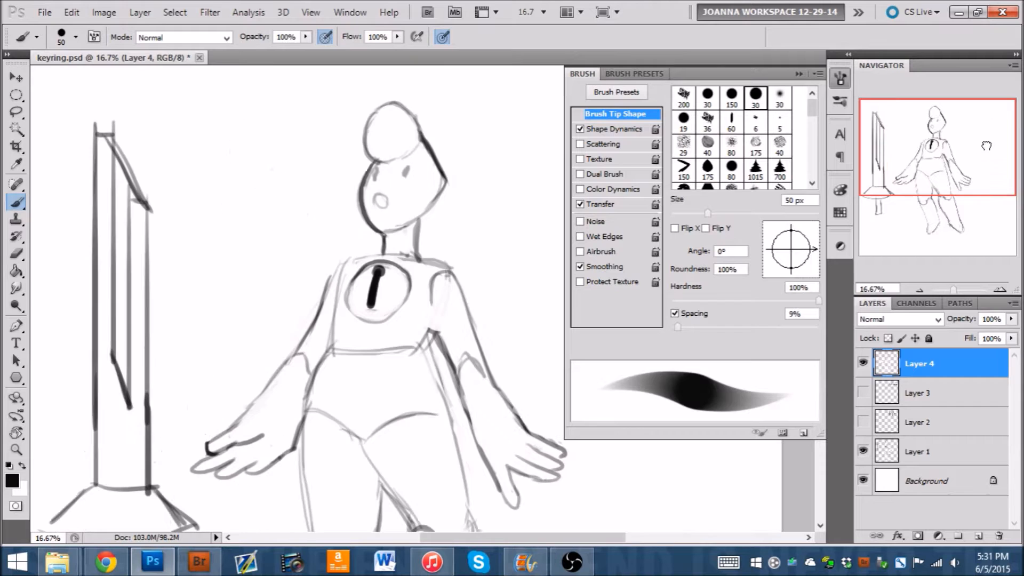
pyautogui.click(76, 36)
pyautogui.click(141, 221)
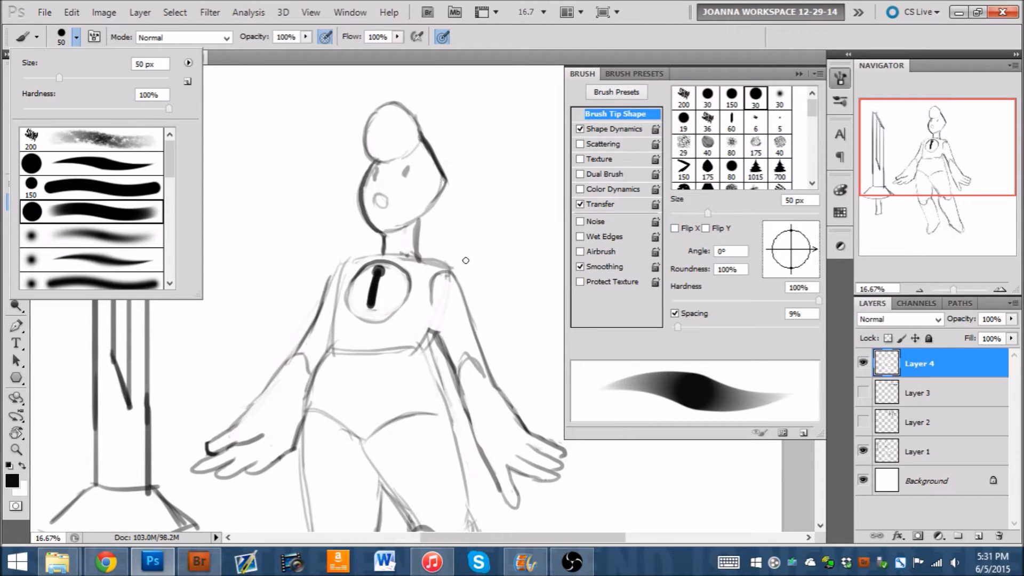
pyautogui.click(464, 222)
pyautogui.moveTo(464, 221)
pyautogui.mouseDown()
pyautogui.moveTo(297, 229)
pyautogui.moveTo(290, 216)
pyautogui.mouseUp()
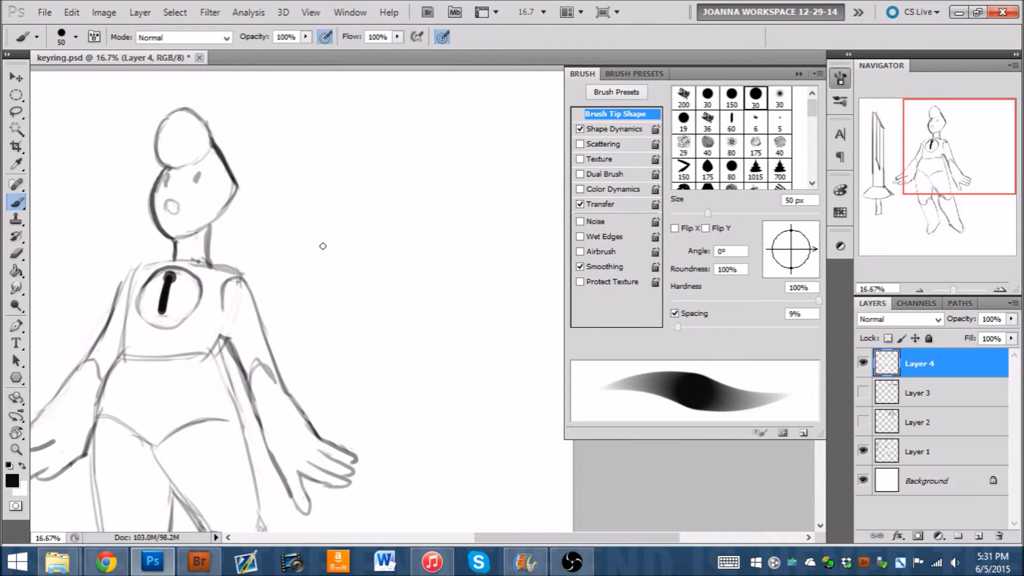
# - Enlarge the brush to 100 px and alternate between white and black paint, ending on black
pyautogui.press(']')
pyautogui.press(']')
pyautogui.press(']')
pyautogui.press(']')
pyautogui.press(']')
pyautogui.press('x')
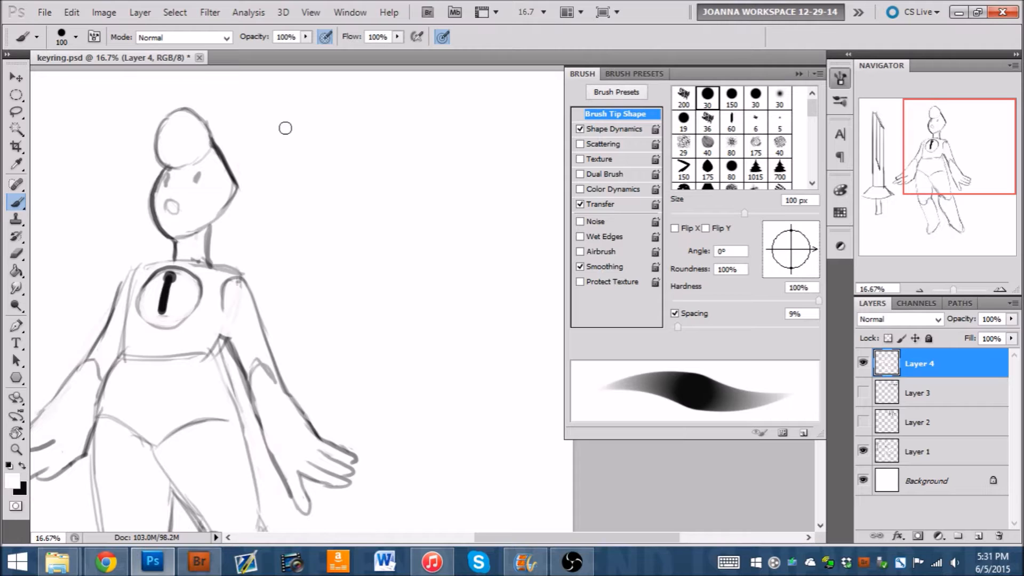
pyautogui.press('x')
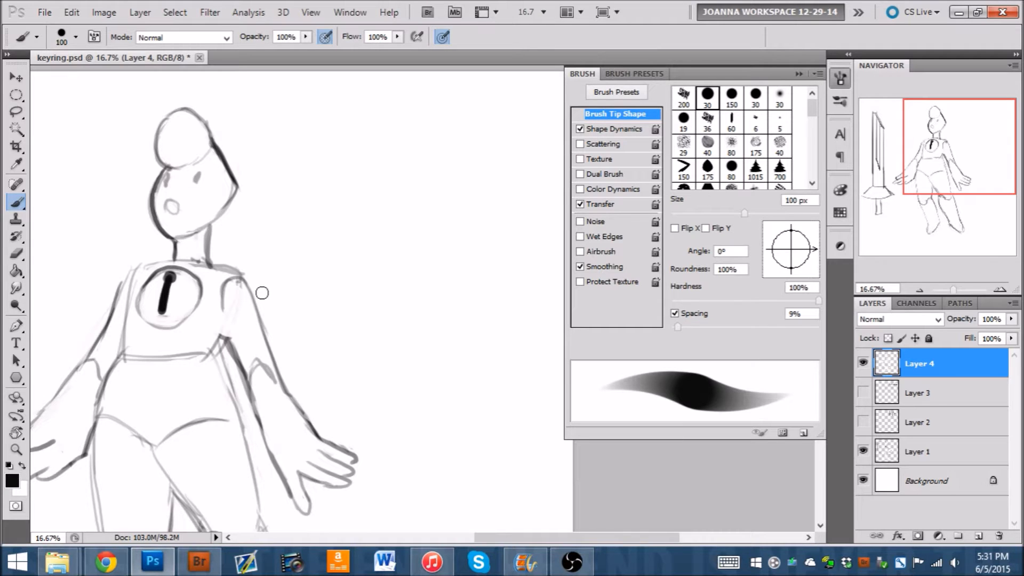
pyautogui.press('x')
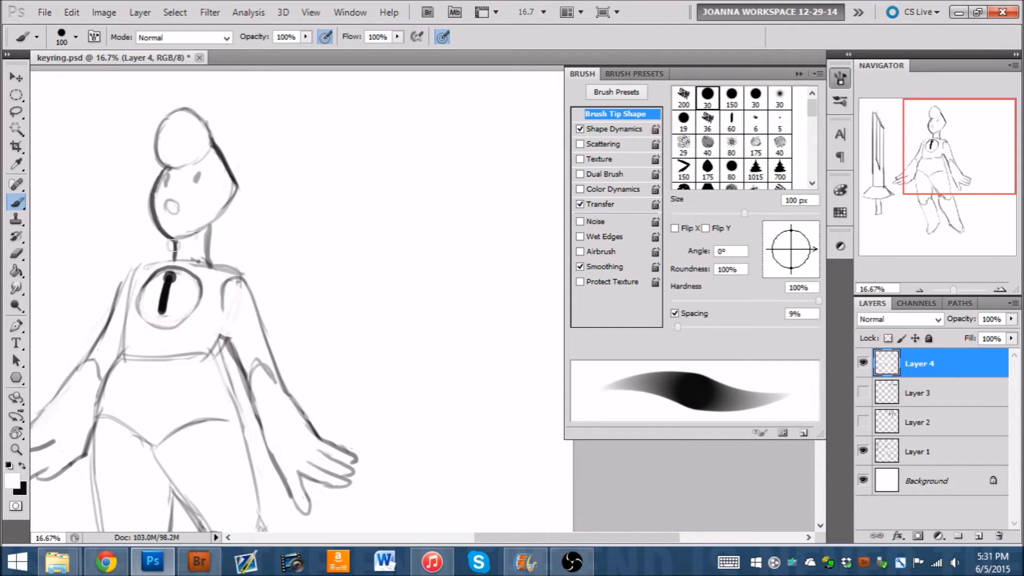
pyautogui.press('x')
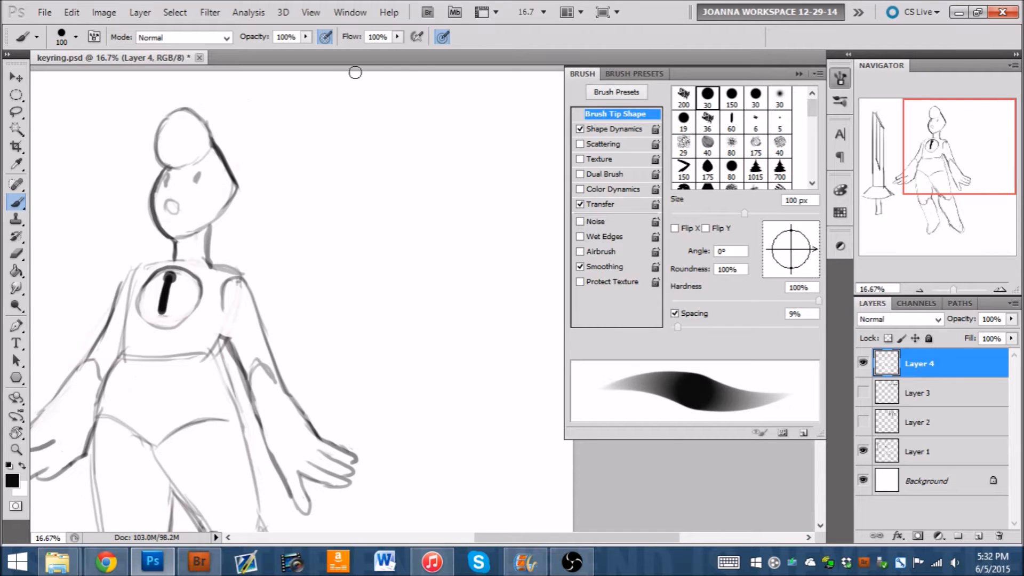
# - Turn off pen pressure for size and opacity, disable Shape Dynamics, scribble test strokes beside the figure, and undo them
pyautogui.click(442, 37)
pyautogui.click(320, 37)
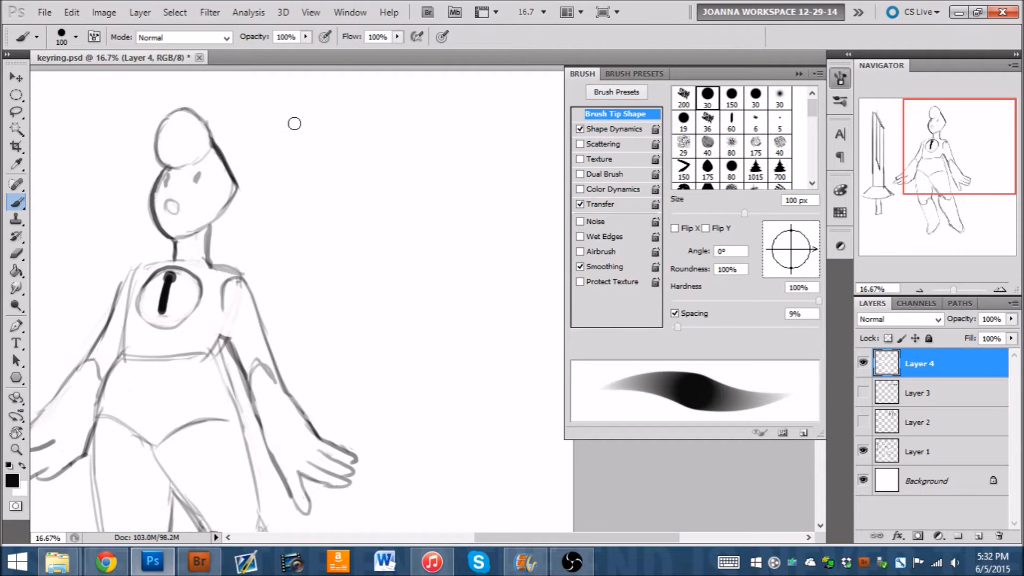
pyautogui.moveTo(287, 119)
pyautogui.mouseDown()
pyautogui.moveTo(306, 143)
pyautogui.moveTo(414, 109)
pyautogui.moveTo(462, 115)
pyautogui.moveTo(468, 150)
pyautogui.moveTo(360, 179)
pyautogui.moveTo(322, 208)
pyautogui.moveTo(329, 243)
pyautogui.moveTo(489, 182)
pyautogui.moveTo(459, 226)
pyautogui.moveTo(403, 251)
pyautogui.mouseUp()
pyautogui.click(580, 129)
pyautogui.click(399, 263)
pyautogui.moveTo(420, 267)
pyautogui.mouseDown()
pyautogui.moveTo(459, 261)
pyautogui.moveTo(424, 311)
pyautogui.moveTo(492, 380)
pyautogui.moveTo(304, 294)
pyautogui.moveTo(330, 364)
pyautogui.mouseUp()
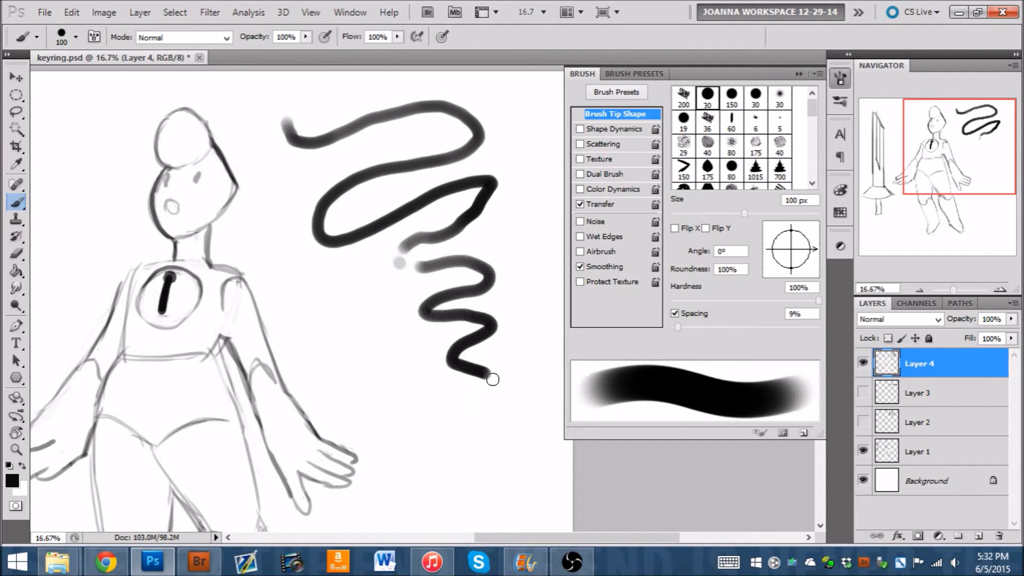
pyautogui.moveTo(369, 359); pyautogui.dragTo(444, 447)
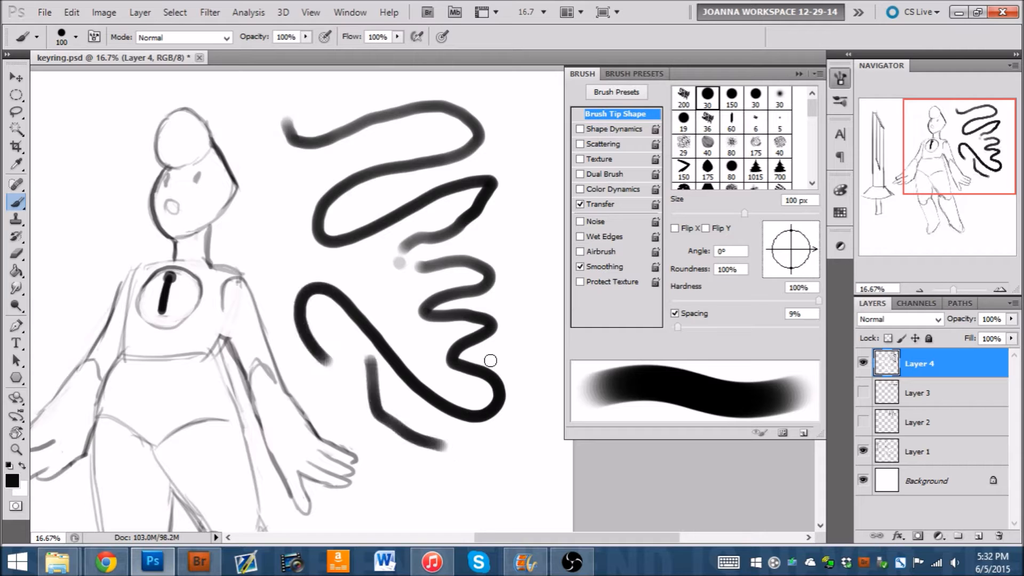
pyautogui.hotkey('ctrl', 'alt', 'z')
pyautogui.hotkey('ctrl', 'alt', 'z')
pyautogui.hotkey('ctrl', 'alt', 'z')
pyautogui.hotkey('ctrl', 'alt', 'z')
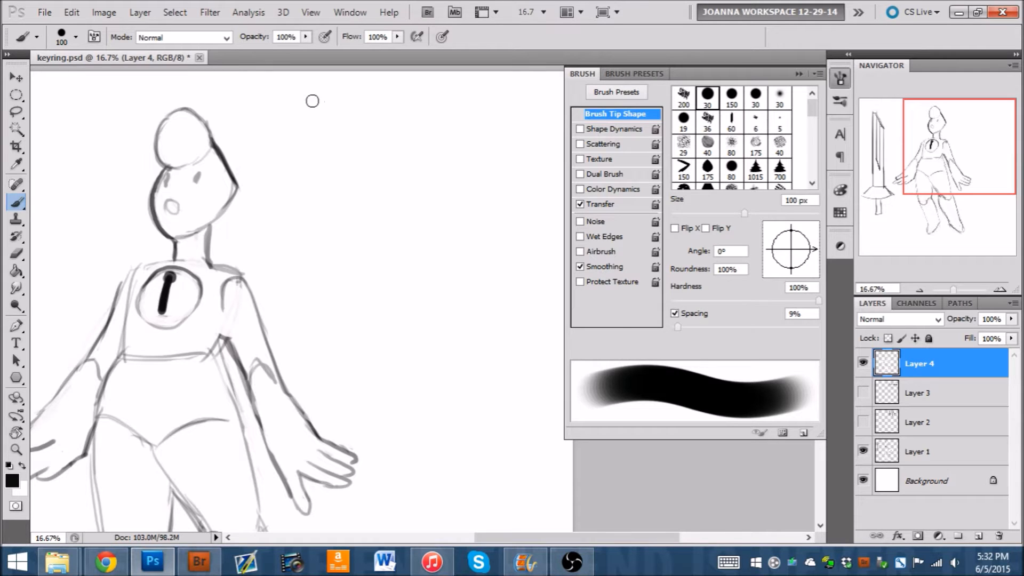
# - Paint two more test strokes with Transfer on and opacity pressure off in the empty area, and undo them
pyautogui.moveTo(321, 108)
pyautogui.mouseDown()
pyautogui.moveTo(355, 161)
pyautogui.moveTo(340, 183)
pyautogui.moveTo(334, 239)
pyautogui.moveTo(363, 276)
pyautogui.moveTo(383, 343)
pyautogui.moveTo(464, 415)
pyautogui.moveTo(437, 436)
pyautogui.mouseUp()
pyautogui.moveTo(413, 424); pyautogui.dragTo(308, 326)
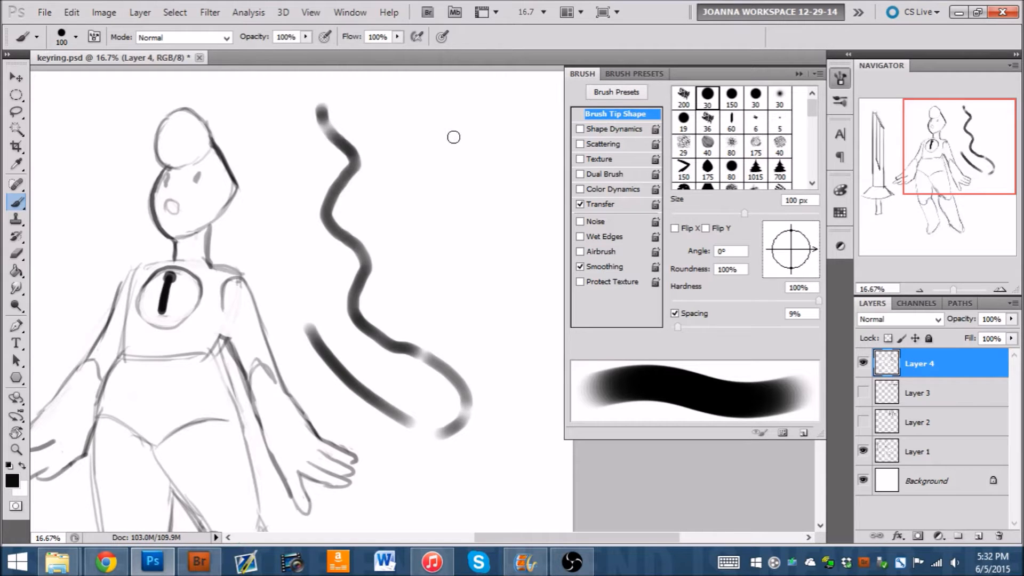
pyautogui.hotkey('ctrl', 'alt', 'z')
pyautogui.hotkey('ctrl', 'alt', 'z')
pyautogui.hotkey('ctrl', 'alt', 'z')
# - Turn on pen pressure for opacity, try it with scribbles beside the figure, and undo them
pyautogui.click(326, 37)
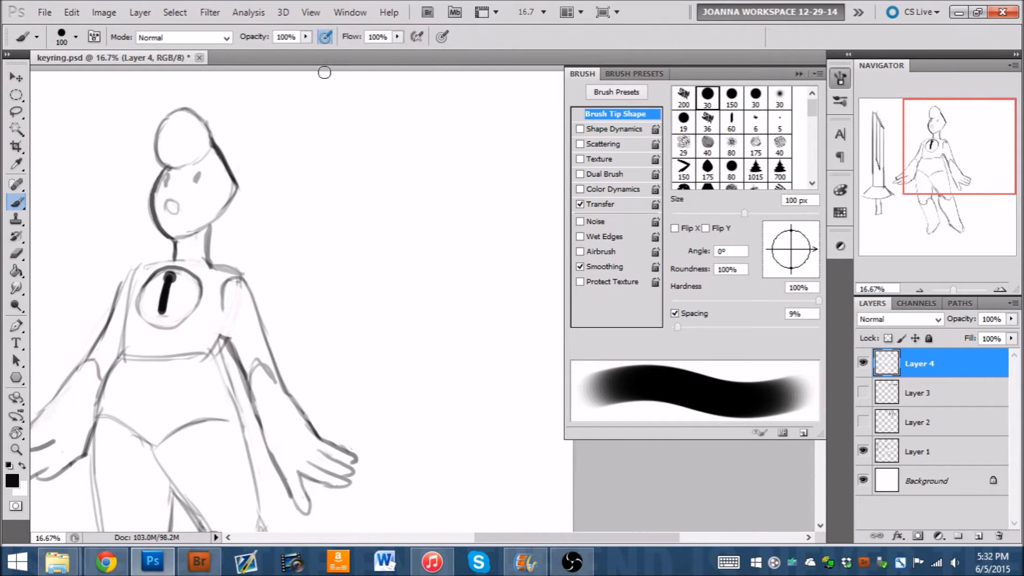
pyautogui.moveTo(395, 105)
pyautogui.mouseDown()
pyautogui.moveTo(351, 129)
pyautogui.moveTo(326, 167)
pyautogui.moveTo(341, 181)
pyautogui.moveTo(449, 125)
pyautogui.moveTo(418, 177)
pyautogui.moveTo(356, 189)
pyautogui.moveTo(390, 223)
pyautogui.moveTo(409, 272)
pyautogui.moveTo(520, 316)
pyautogui.moveTo(496, 188)
pyautogui.moveTo(523, 283)
pyautogui.moveTo(430, 292)
pyautogui.moveTo(432, 421)
pyautogui.moveTo(397, 351)
pyautogui.moveTo(449, 278)
pyautogui.moveTo(423, 366)
pyautogui.mouseUp()
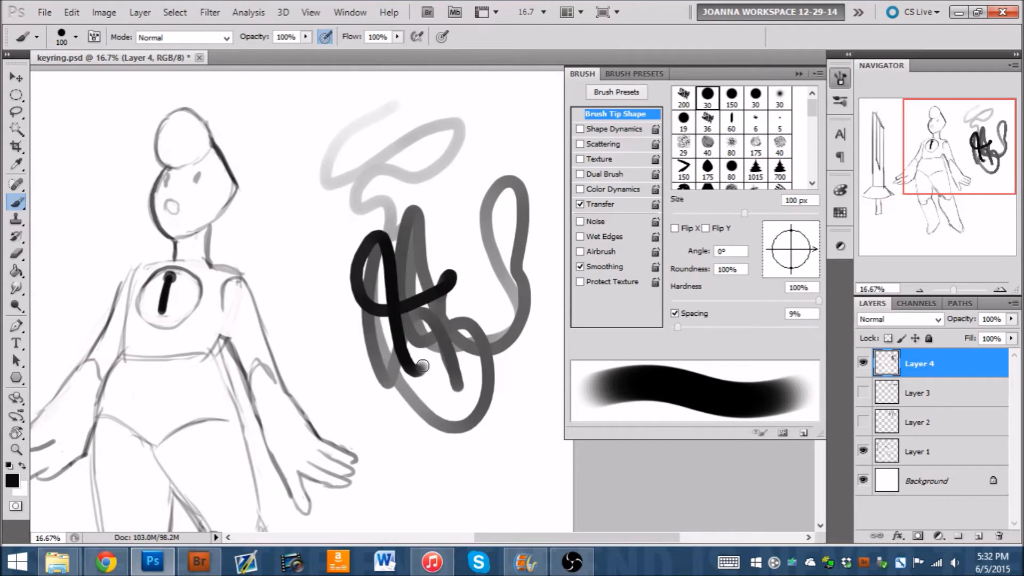
pyautogui.hotkey('ctrl', 'z')
pyautogui.moveTo(375, 112)
pyautogui.mouseDown()
pyautogui.moveTo(405, 153)
pyautogui.moveTo(397, 224)
pyautogui.mouseUp()
pyautogui.hotkey('ctrl', 'z')
# - Choose the 150 px hard round brush preset and scribble a light-to-dark test stroke beside the figure
pyautogui.click(75, 37)
pyautogui.click(107, 191)
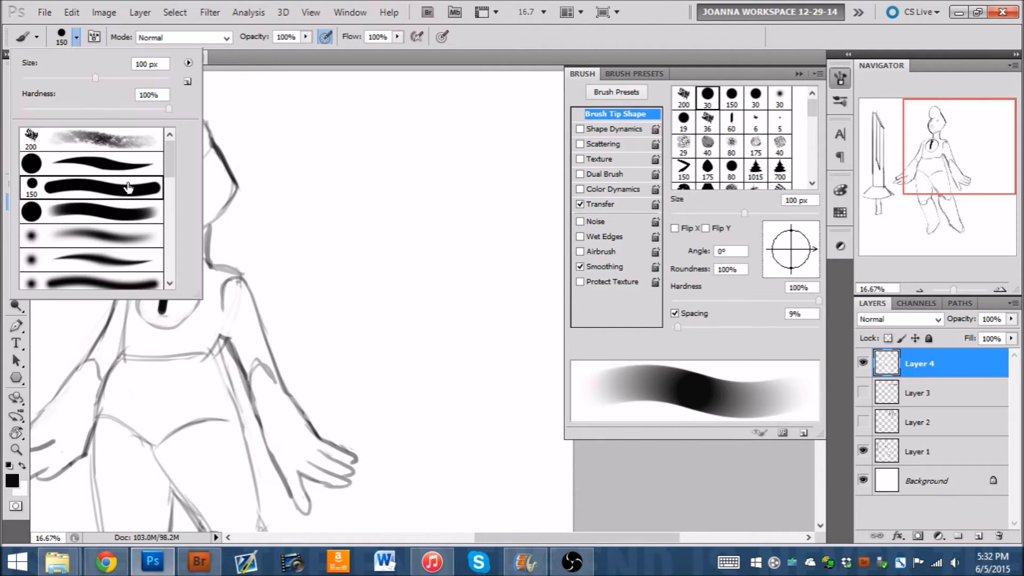
pyautogui.click(347, 107)
pyautogui.moveTo(332, 110)
pyautogui.mouseDown()
pyautogui.moveTo(354, 245)
pyautogui.moveTo(501, 361)
pyautogui.moveTo(467, 369)
pyautogui.moveTo(464, 434)
pyautogui.mouseUp()
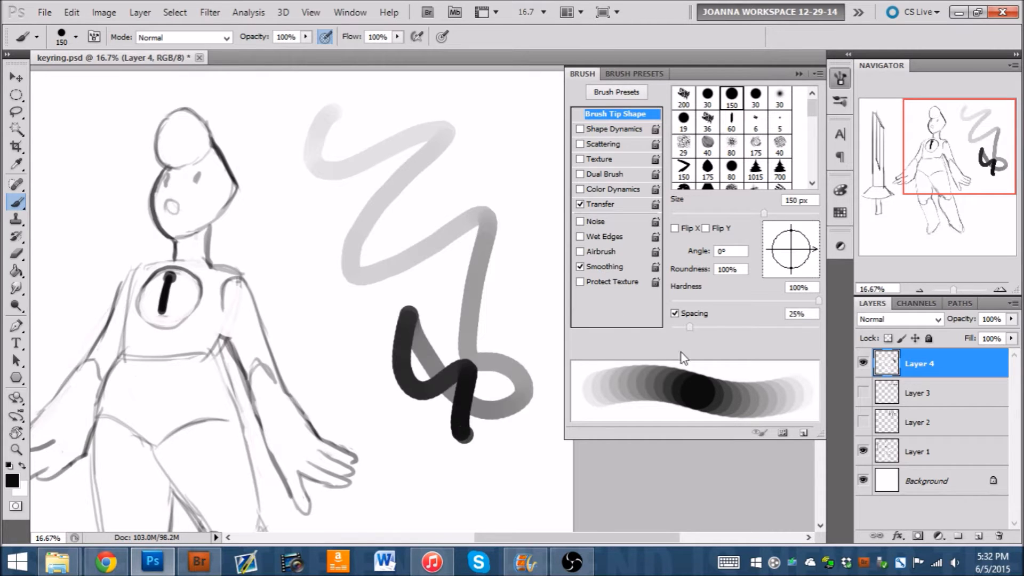
# - Set the brush spacing to 15% and paint two overlapping test strokes at 50% zoom
pyautogui.moveTo(689, 326); pyautogui.dragTo(682, 327)
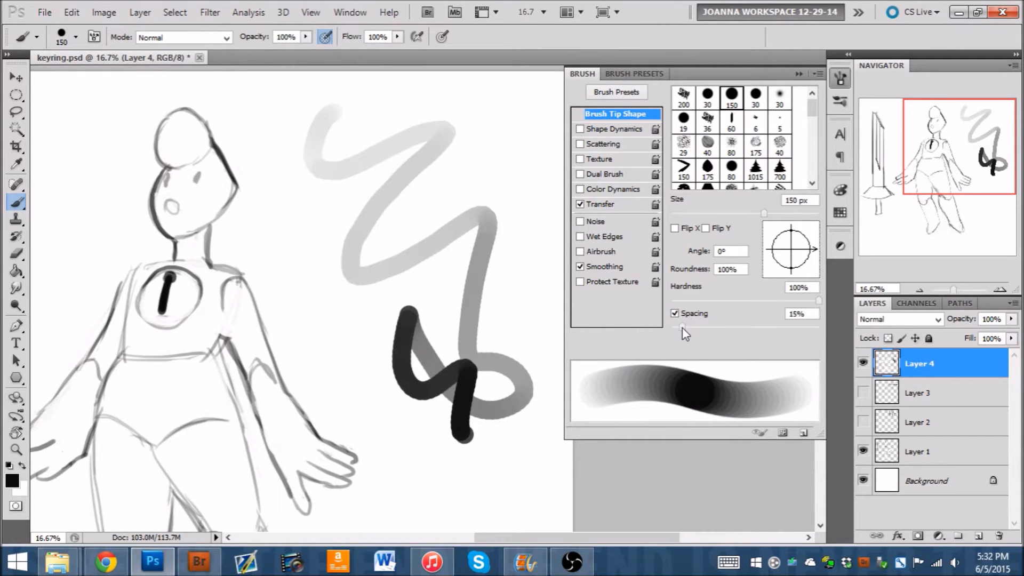
pyautogui.click(1000, 289)
pyautogui.click(1000, 289)
pyautogui.moveTo(983, 174); pyautogui.dragTo(1012, 150)
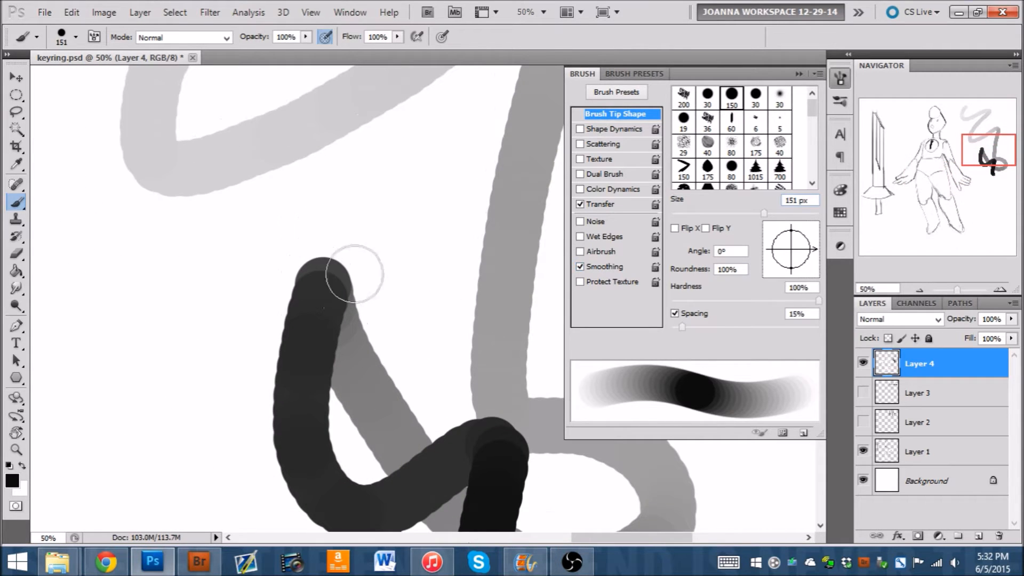
pyautogui.moveTo(426, 137)
pyautogui.mouseDown()
pyautogui.moveTo(204, 274)
pyautogui.moveTo(183, 446)
pyautogui.mouseUp()
pyautogui.moveTo(265, 244)
pyautogui.mouseDown()
pyautogui.moveTo(201, 423)
pyautogui.moveTo(194, 475)
pyautogui.mouseUp()
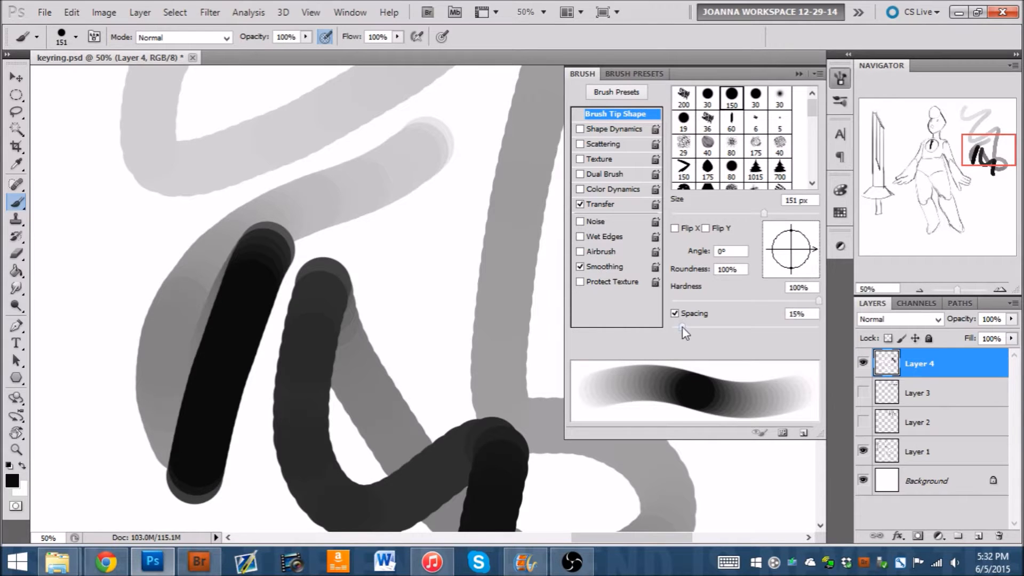
# - Reduce the brush to 25 px and give it 9% spacing
pyautogui.press('[')
pyautogui.press('[')
pyautogui.press('[')
pyautogui.press('[')
pyautogui.press('[')
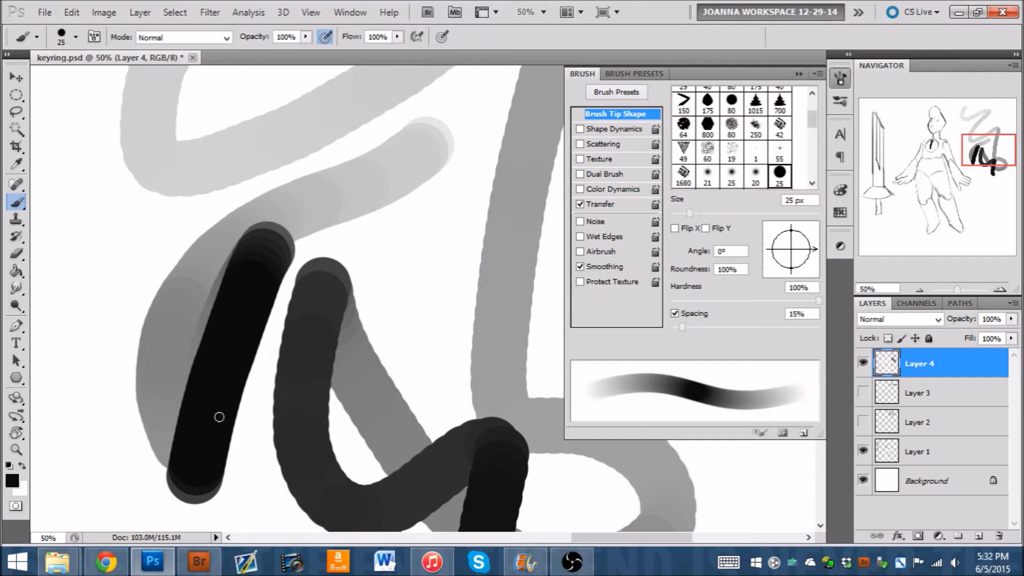
pyautogui.click(76, 38)
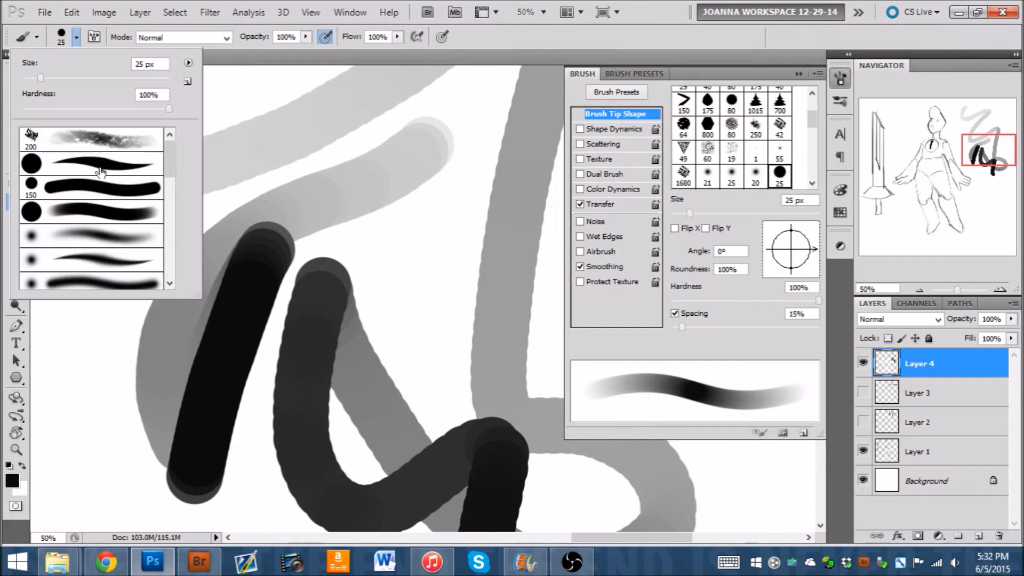
pyautogui.click(106, 212)
# - Paint one more test stroke and undo all the test scribbles beside the figure
pyautogui.moveTo(447, 251)
pyautogui.mouseDown()
pyautogui.moveTo(407, 222)
pyautogui.moveTo(425, 419)
pyautogui.mouseUp()
pyautogui.hotkey('ctrl', 'alt', 'z')
pyautogui.hotkey('ctrl', 'alt', 'z')
pyautogui.hotkey('ctrl', 'alt', 'z')
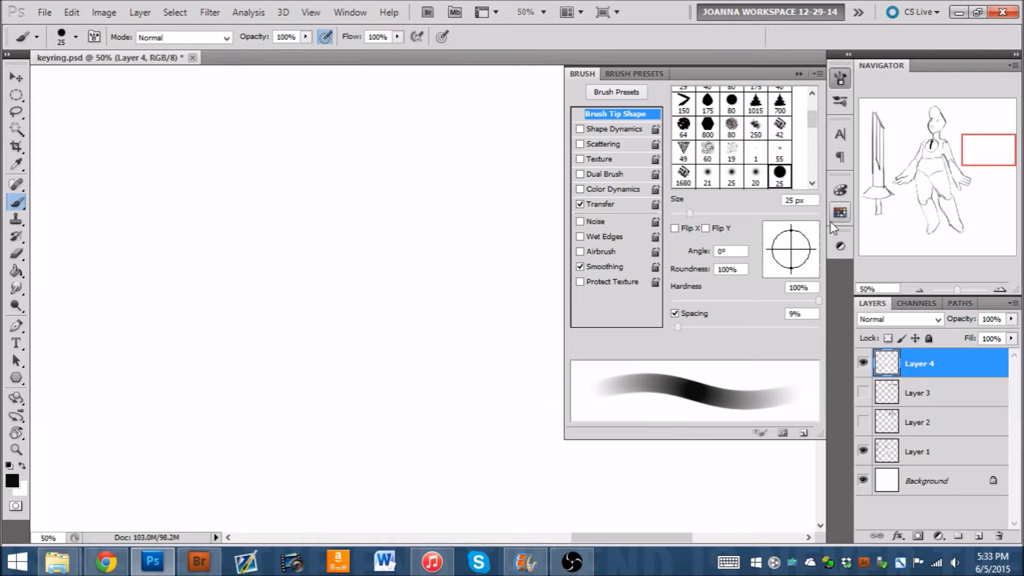
# - Darken the lower face outline where it meets the neck in black, working at 25% zoom
pyautogui.click(920, 289)
pyautogui.click(920, 289)
pyautogui.moveTo(949, 167); pyautogui.dragTo(923, 165)
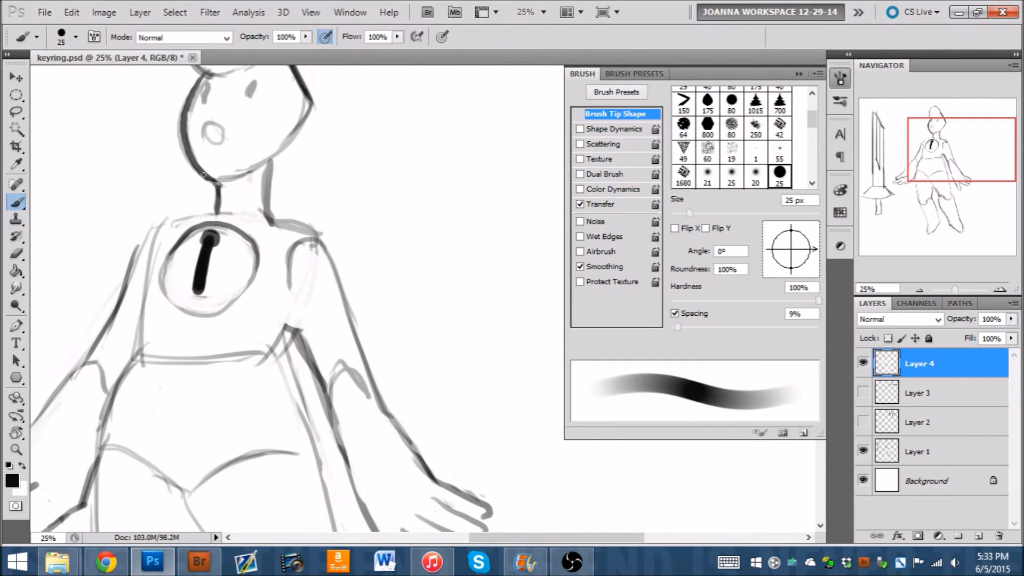
pyautogui.moveTo(202, 169); pyautogui.dragTo(219, 182)
pyautogui.press('x')
pyautogui.moveTo(987, 145); pyautogui.dragTo(953, 120)
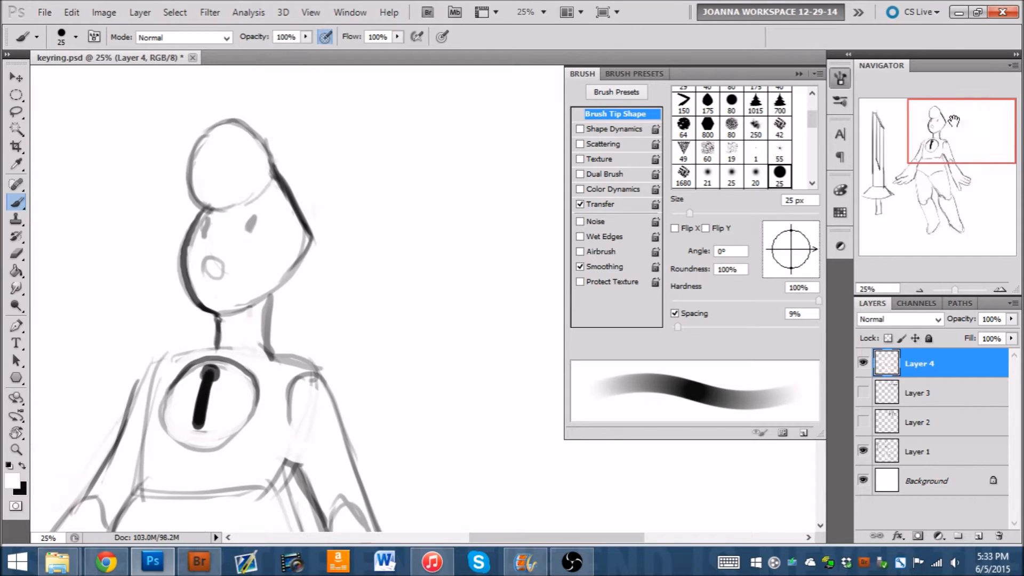
# - Enable pen pressure for both opacity and size, set the paint to black, and enlarge the brush to 70 px
pyautogui.click(324, 38)
pyautogui.click(442, 37)
pyautogui.press('x')
pyautogui.press(']')
pyautogui.press(']')
pyautogui.press(']')
pyautogui.press(']')
pyautogui.press(']')
pyautogui.press(']')
pyautogui.press(']')
pyautogui.press(']')
pyautogui.press(']')
pyautogui.press(']')
pyautogui.press(']')
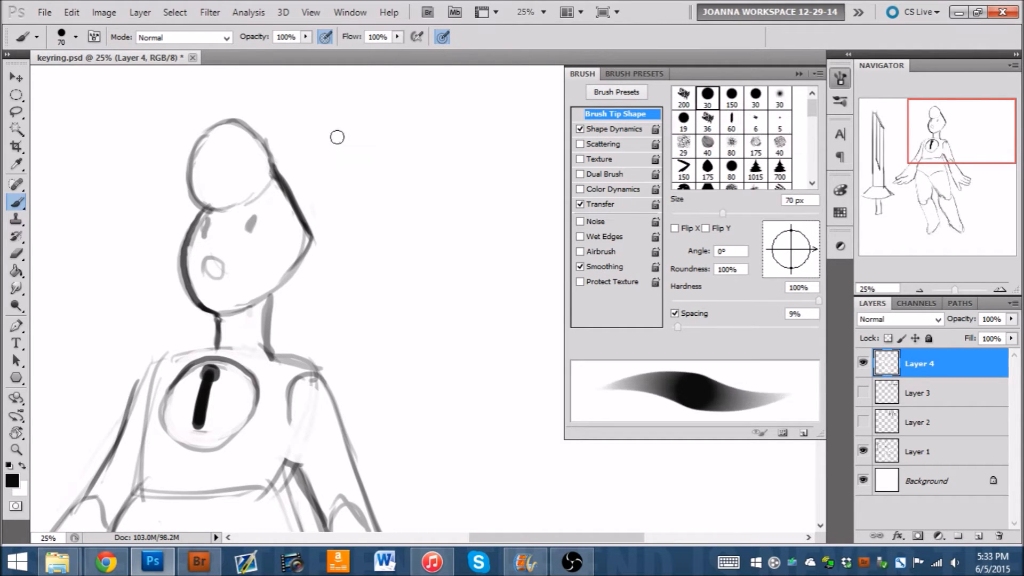
# - Scribble pressure-sensitive test strokes in the empty area beside the head and undo them
pyautogui.moveTo(278, 96)
pyautogui.mouseDown()
pyautogui.moveTo(469, 105)
pyautogui.moveTo(474, 132)
pyautogui.moveTo(351, 132)
pyautogui.moveTo(337, 166)
pyautogui.moveTo(512, 164)
pyautogui.moveTo(405, 190)
pyautogui.moveTo(350, 170)
pyautogui.moveTo(325, 205)
pyautogui.moveTo(413, 224)
pyautogui.moveTo(545, 202)
pyautogui.moveTo(465, 230)
pyautogui.moveTo(479, 283)
pyautogui.mouseUp()
pyautogui.moveTo(363, 222)
pyautogui.mouseDown()
pyautogui.moveTo(394, 286)
pyautogui.moveTo(548, 455)
pyautogui.moveTo(371, 218)
pyautogui.moveTo(567, 301)
pyautogui.moveTo(533, 251)
pyautogui.mouseUp()
pyautogui.hotkey('ctrl', 'alt', 'z')
pyautogui.hotkey('ctrl', 'alt', 'z')
pyautogui.hotkey('ctrl', 'alt', 'z')
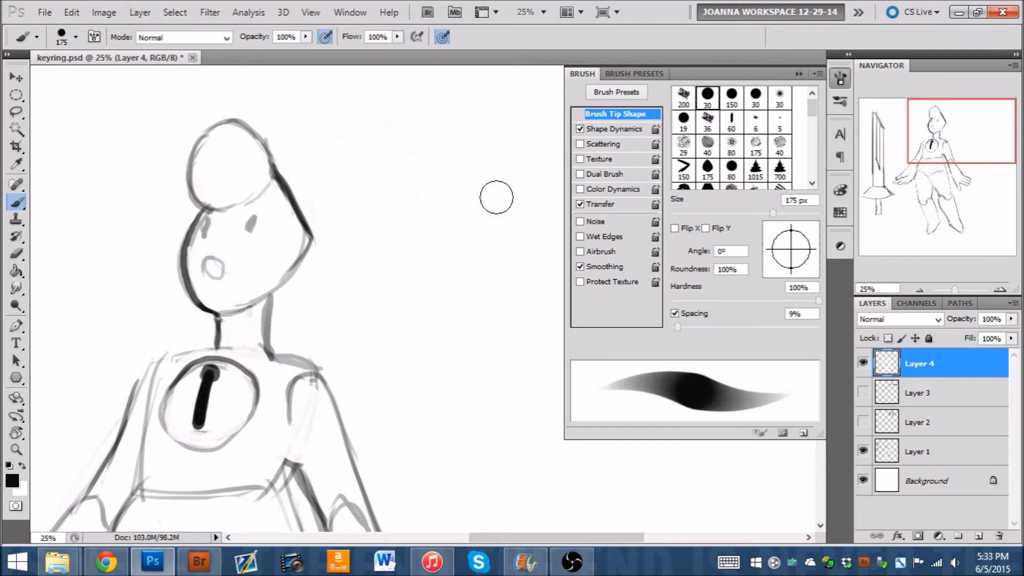
# - Reduce the brush to 70 px and darken the line from the neck's base along the viewer's-right shoulder, then switch to white
pyautogui.moveTo(953, 145); pyautogui.dragTo(936, 150)
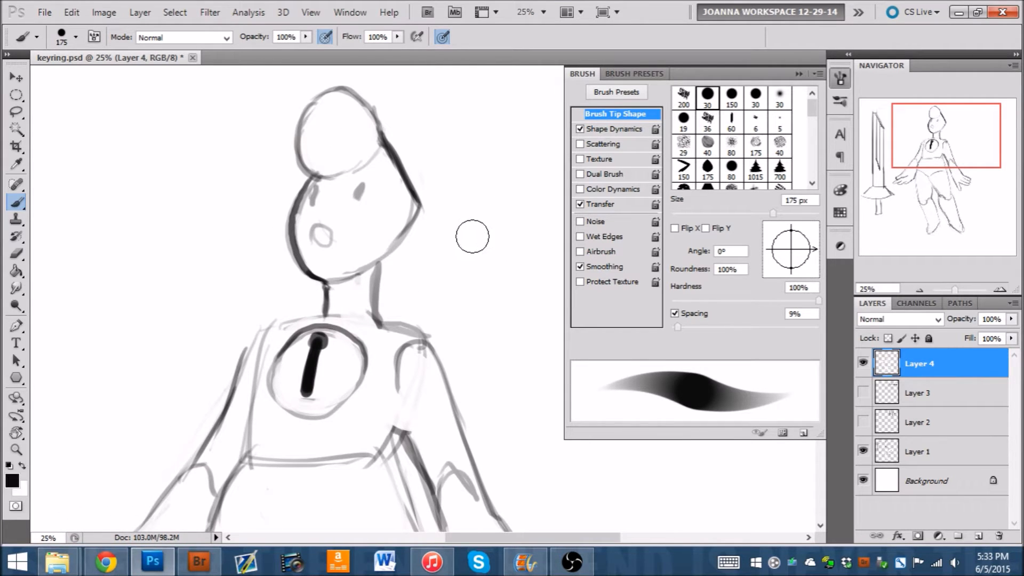
pyautogui.moveTo(947, 143); pyautogui.dragTo(986, 125)
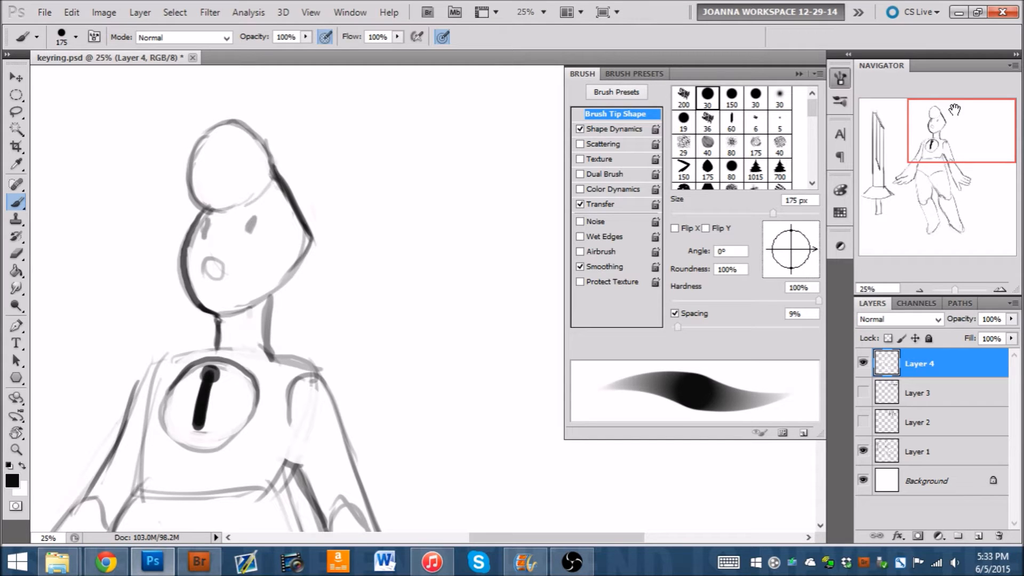
pyautogui.moveTo(954, 109); pyautogui.dragTo(941, 119)
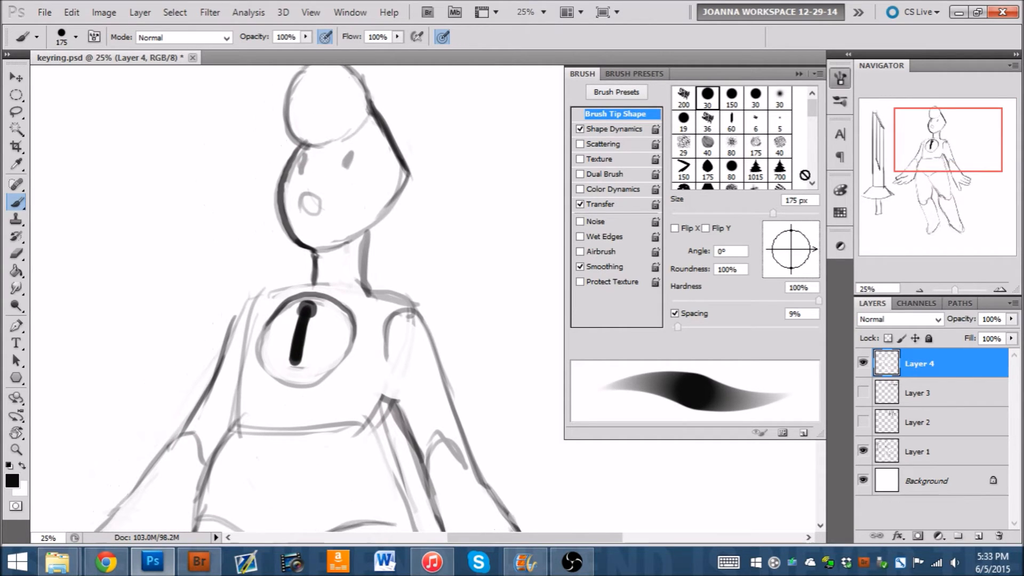
pyautogui.press('[')
pyautogui.press('[')
pyautogui.press('[')
pyautogui.press('[')
pyautogui.press('[')
pyautogui.press('[')
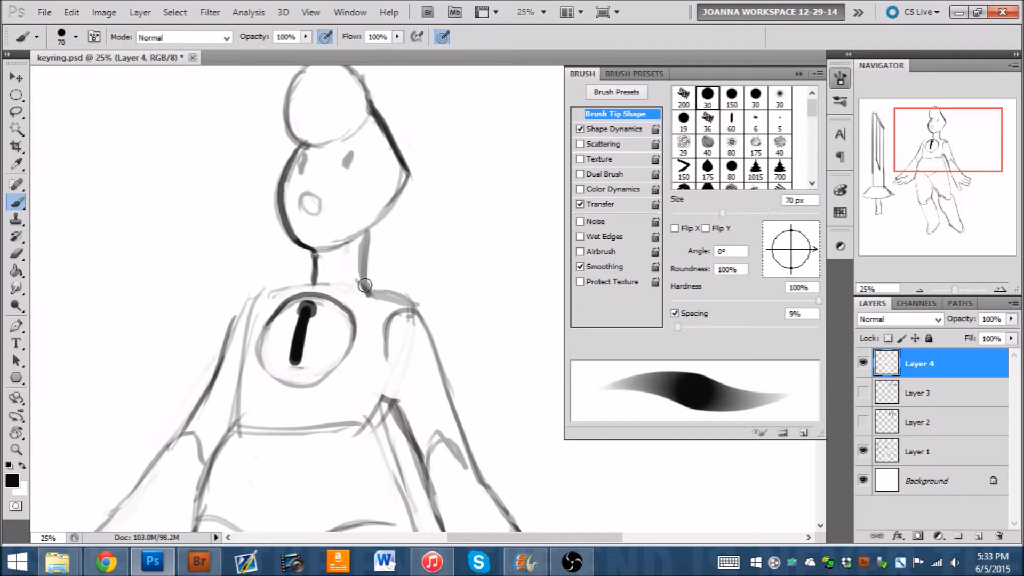
pyautogui.moveTo(363, 288)
pyautogui.mouseDown()
pyautogui.moveTo(413, 303)
pyautogui.moveTo(381, 293)
pyautogui.moveTo(338, 229)
pyautogui.moveTo(365, 298)
pyautogui.moveTo(399, 310)
pyautogui.moveTo(384, 289)
pyautogui.moveTo(404, 374)
pyautogui.mouseUp()
pyautogui.press('x')
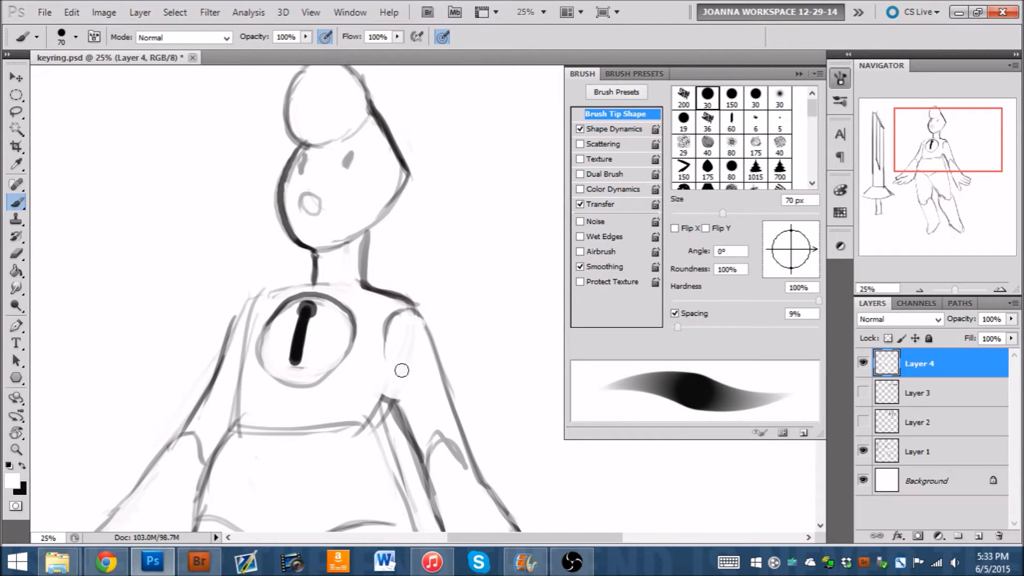
# - Darken the line from the neck's base along the viewer's-left shoulder in black and switch the paint back to white
pyautogui.press('x')
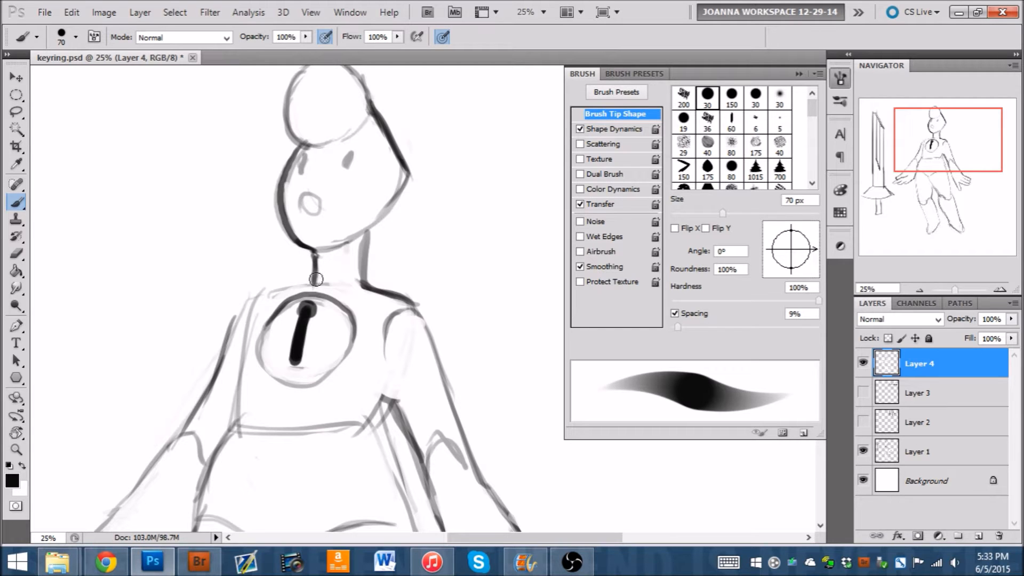
pyautogui.moveTo(312, 287); pyautogui.dragTo(250, 293)
pyautogui.press('x')
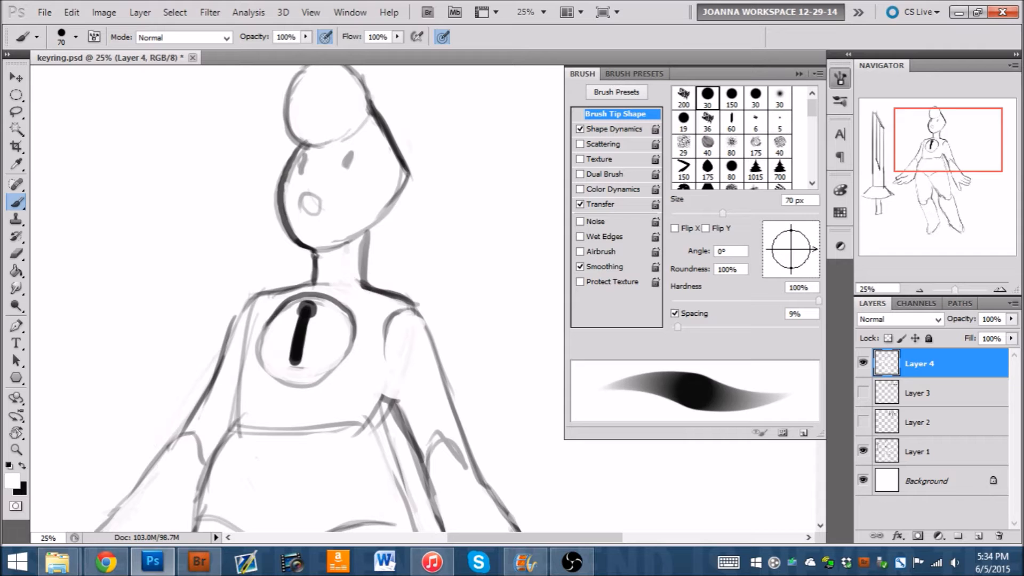
# - Reduce the brush to 40 px, set the paint to black, and close the brush settings to free the canvas beside the head
pyautogui.moveTo(955, 154); pyautogui.dragTo(951, 144)
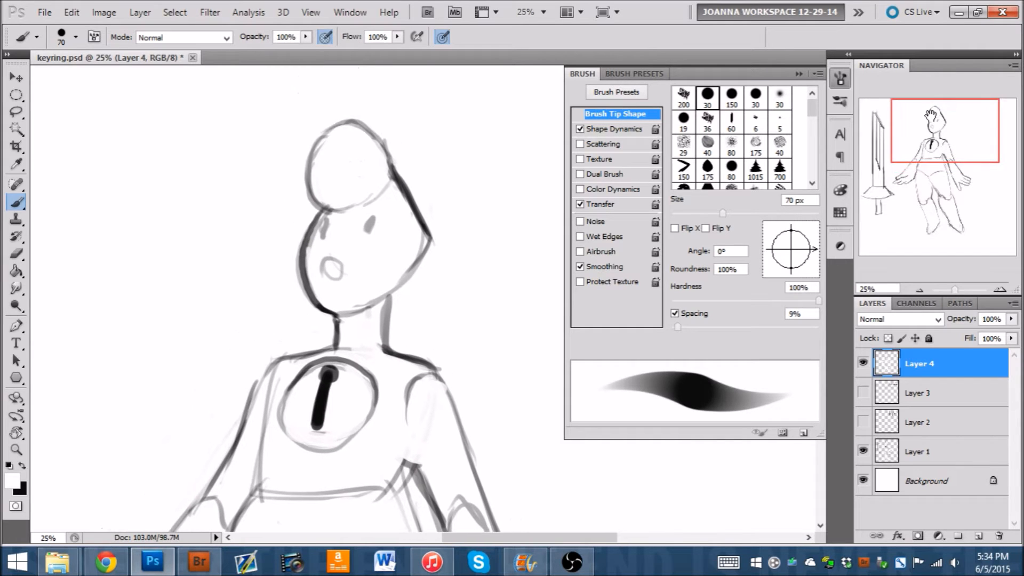
pyautogui.press('[')
pyautogui.press('[')
pyautogui.press('[')
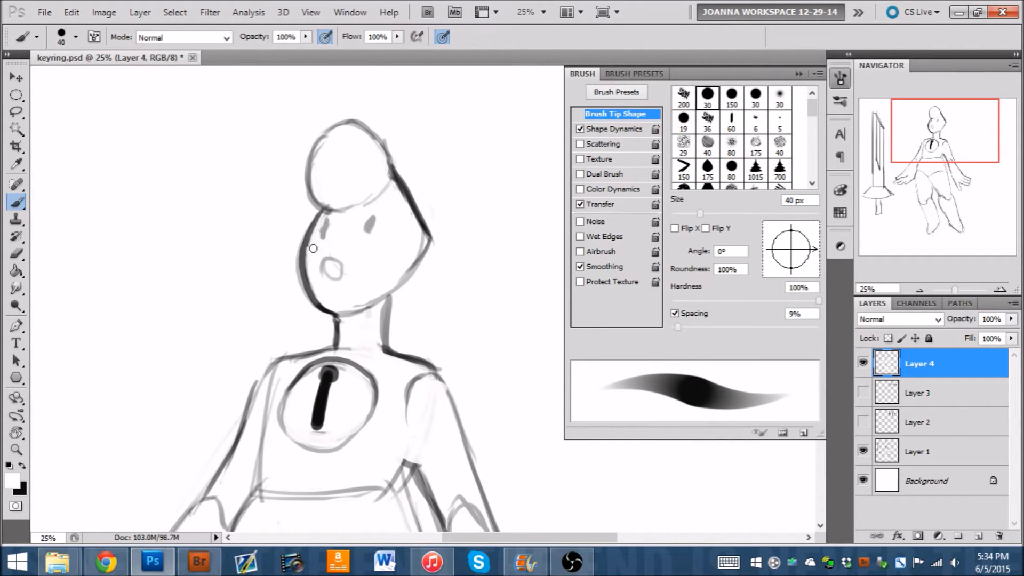
pyautogui.press('x')
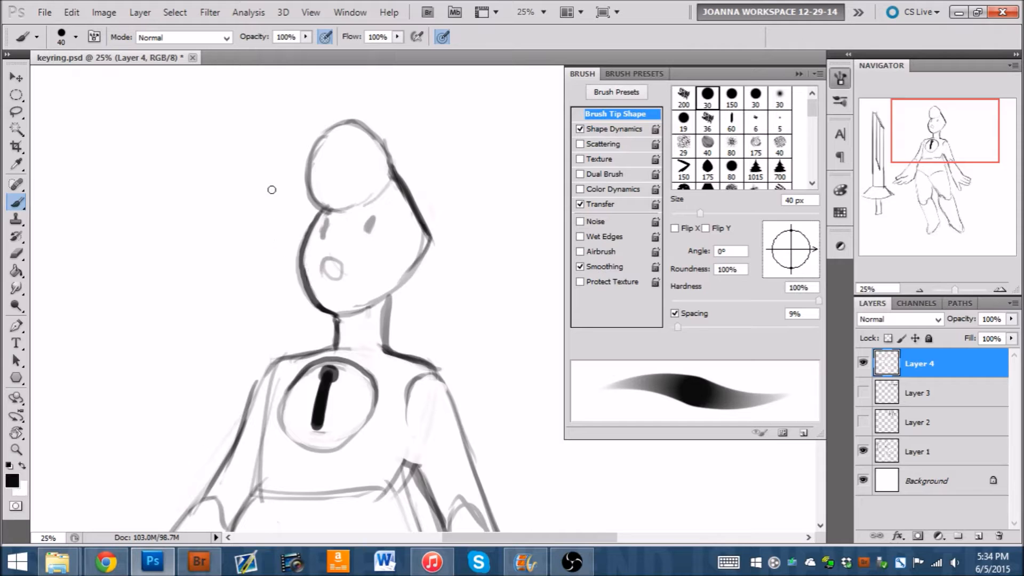
pyautogui.moveTo(967, 140); pyautogui.dragTo(1002, 134)
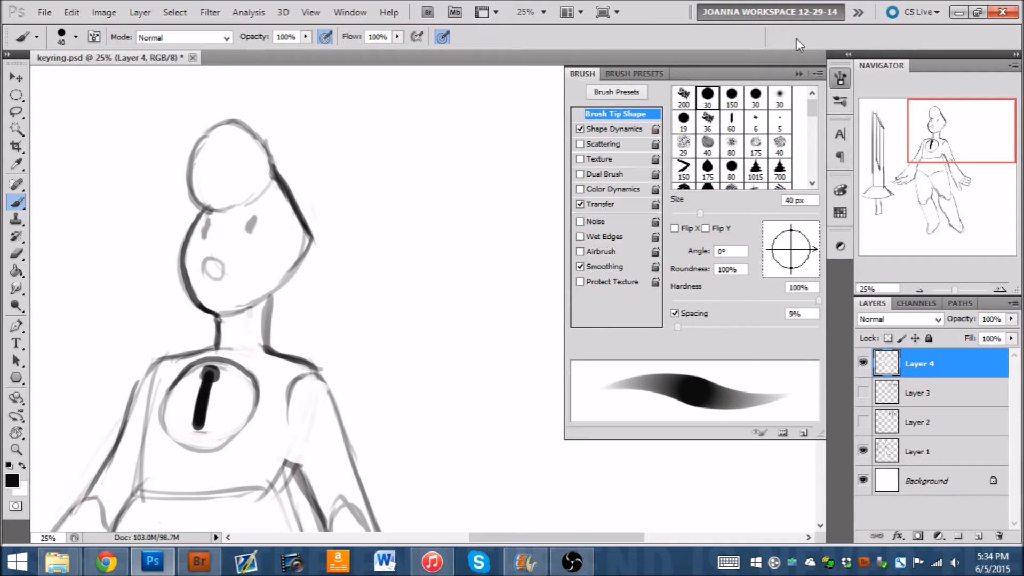
pyautogui.click(840, 78)
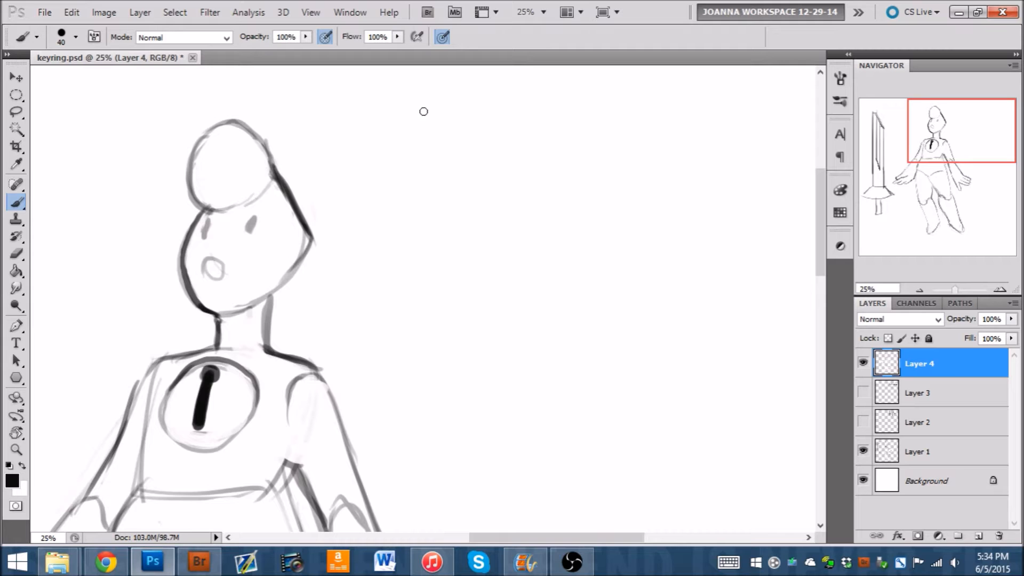
# - Draw long curved test strokes across the empty area beside the head and undo them
pyautogui.moveTo(298, 88)
pyautogui.mouseDown()
pyautogui.moveTo(363, 181)
pyautogui.moveTo(528, 216)
pyautogui.moveTo(727, 103)
pyautogui.mouseUp()
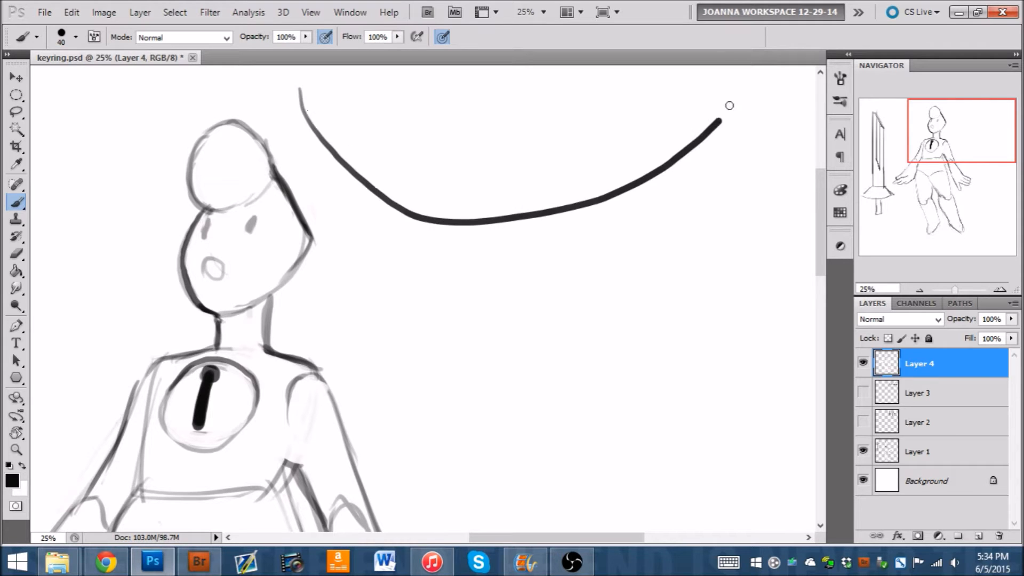
pyautogui.hotkey('ctrl', 'z')
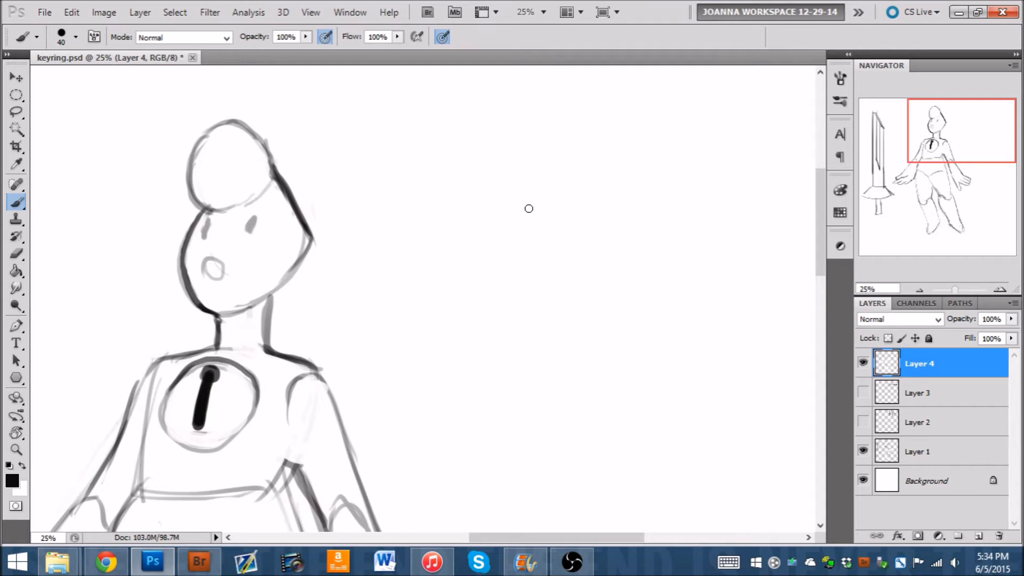
pyautogui.moveTo(310, 102)
pyautogui.mouseDown()
pyautogui.moveTo(475, 302)
pyautogui.moveTo(648, 128)
pyautogui.mouseUp()
pyautogui.hotkey('ctrl', 'z')
# - Draw two curved and several diagonal pressure-sensitive test strokes beside the head, build up one with overlapping strokes, and clear them all
pyautogui.moveTo(775, 79)
pyautogui.mouseDown()
pyautogui.moveTo(774, 93)
pyautogui.moveTo(423, 205)
pyautogui.mouseUp()
pyautogui.moveTo(745, 120)
pyautogui.mouseDown()
pyautogui.moveTo(561, 214)
pyautogui.moveTo(493, 204)
pyautogui.moveTo(478, 184)
pyautogui.mouseUp()
pyautogui.moveTo(764, 204); pyautogui.dragTo(504, 378)
pyautogui.moveTo(750, 251); pyautogui.dragTo(481, 441)
pyautogui.moveTo(762, 283)
pyautogui.mouseDown()
pyautogui.moveTo(524, 448)
pyautogui.moveTo(435, 526)
pyautogui.mouseUp()
pyautogui.moveTo(722, 348); pyautogui.dragTo(538, 472)
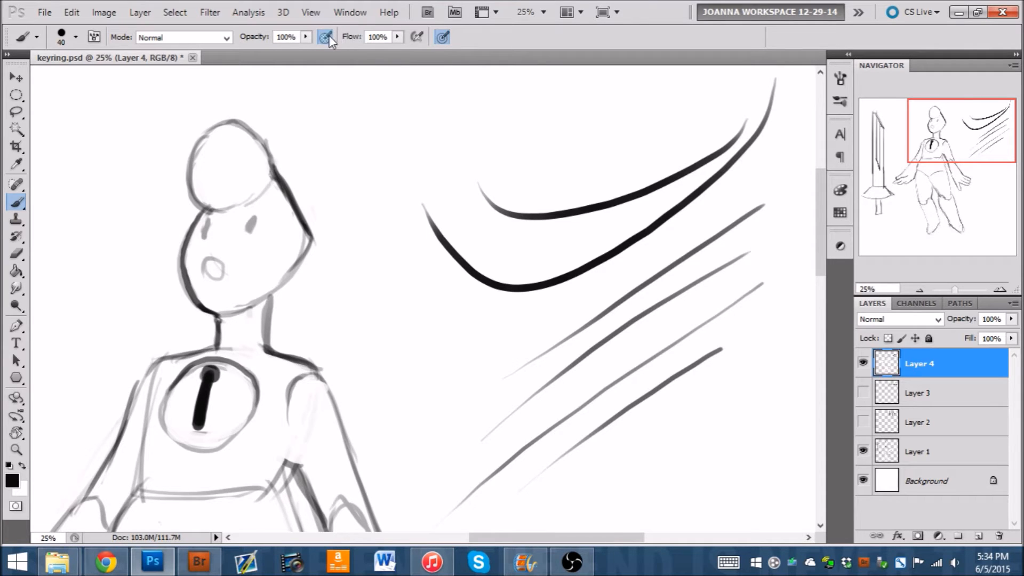
pyautogui.moveTo(744, 210)
pyautogui.mouseDown()
pyautogui.moveTo(654, 256)
pyautogui.moveTo(475, 393)
pyautogui.moveTo(501, 361)
pyautogui.mouseUp()
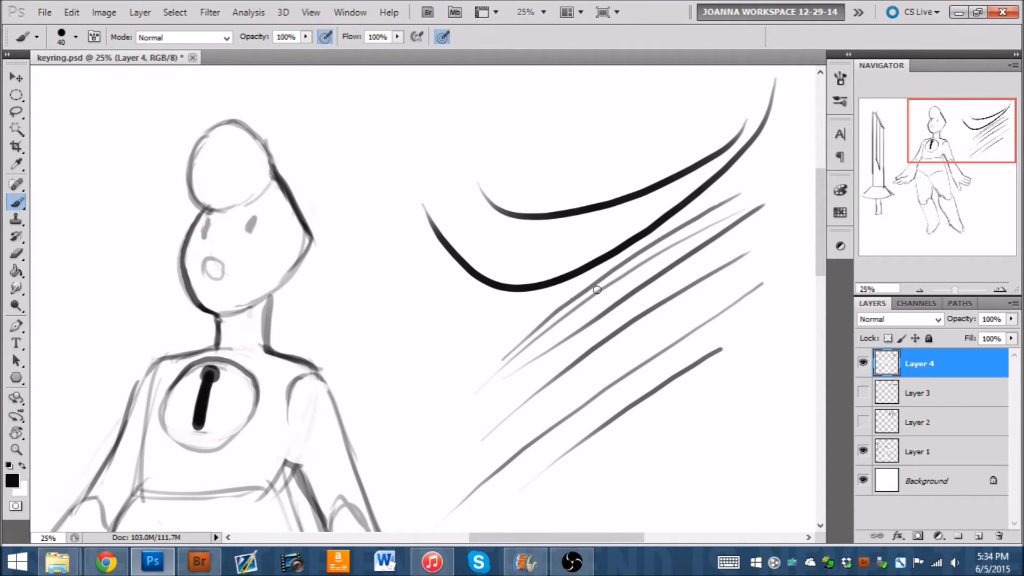
pyautogui.moveTo(667, 237)
pyautogui.mouseDown()
pyautogui.moveTo(581, 294)
pyautogui.moveTo(646, 251)
pyautogui.moveTo(593, 290)
pyautogui.moveTo(607, 273)
pyautogui.moveTo(638, 254)
pyautogui.moveTo(532, 344)
pyautogui.mouseUp()
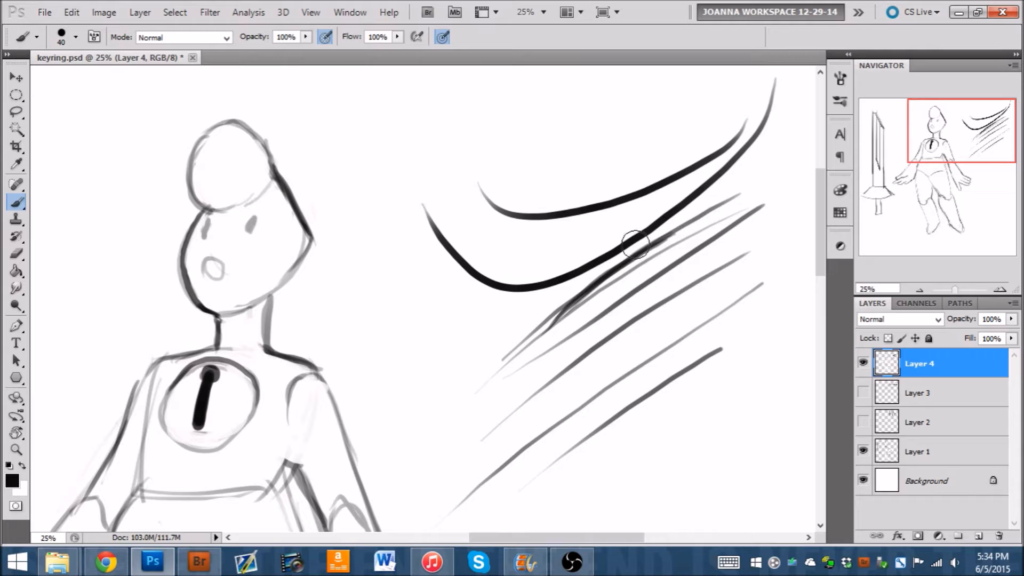
pyautogui.moveTo(496, 167)
pyautogui.mouseDown()
pyautogui.moveTo(544, 133)
pyautogui.moveTo(696, 69)
pyautogui.moveTo(744, 77)
pyautogui.moveTo(631, 218)
pyautogui.moveTo(689, 239)
pyautogui.moveTo(633, 330)
pyautogui.moveTo(737, 236)
pyautogui.moveTo(768, 235)
pyautogui.moveTo(706, 253)
pyautogui.mouseUp()
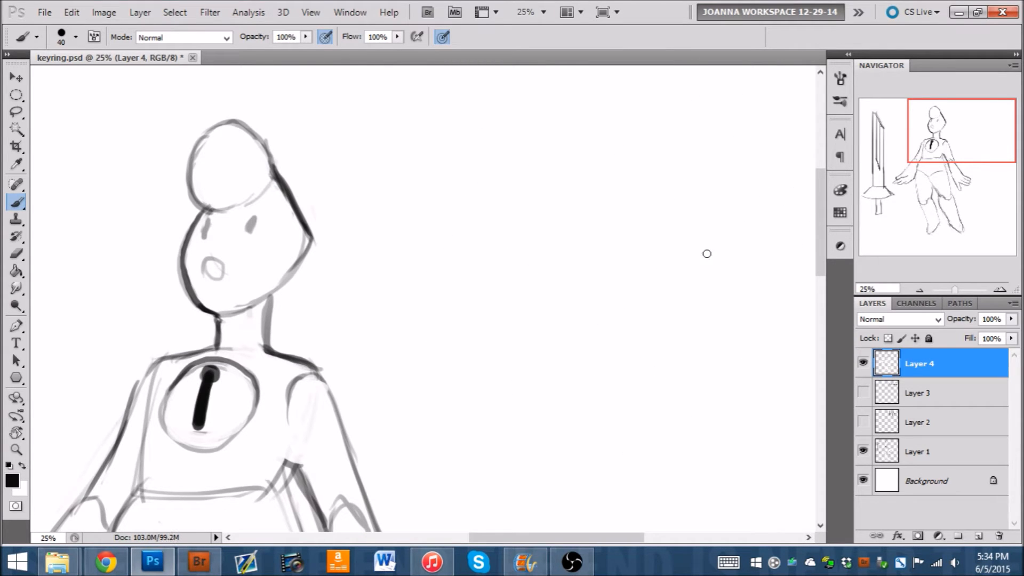
# - At 33.33% zoom, build a diagonal test line from short overlapping strokes in the empty area and clear it
pyautogui.click(999, 289)
pyautogui.moveTo(974, 145); pyautogui.dragTo(984, 133)
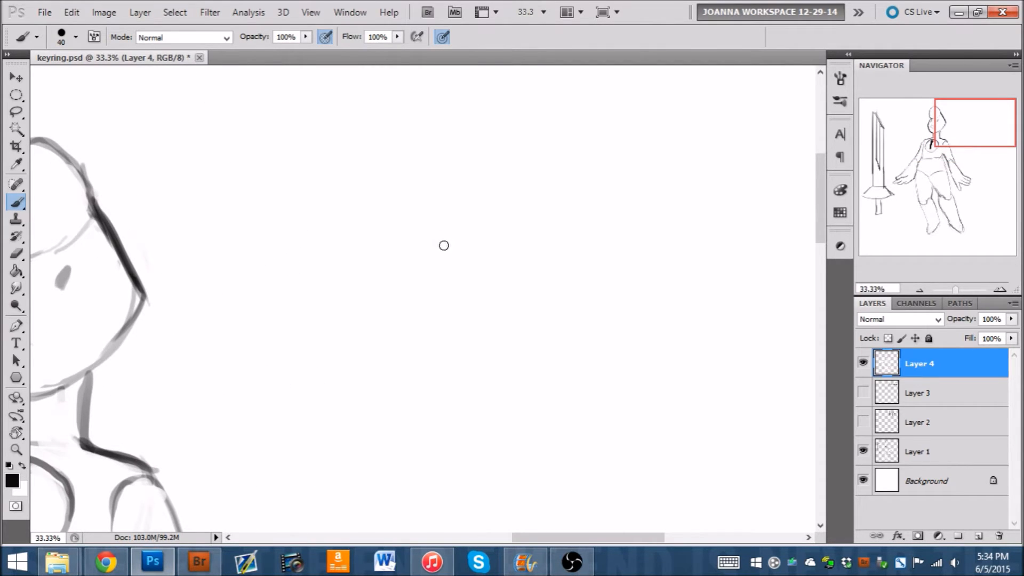
pyautogui.moveTo(625, 102); pyautogui.dragTo(457, 223)
pyautogui.moveTo(519, 187); pyautogui.dragTo(413, 265)
pyautogui.moveTo(461, 223)
pyautogui.mouseDown()
pyautogui.moveTo(401, 274)
pyautogui.moveTo(660, 99)
pyautogui.moveTo(318, 289)
pyautogui.mouseUp()
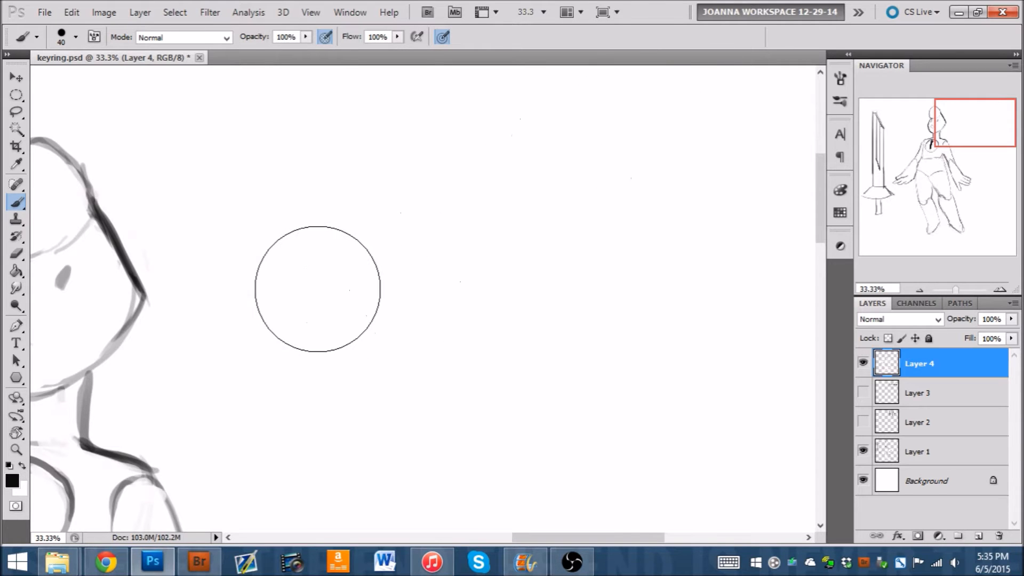
# - Darken the point where the hair meets the back of the head, and try a diagonal line of overlapping strokes in the empty area
pyautogui.moveTo(969, 123); pyautogui.dragTo(901, 101)
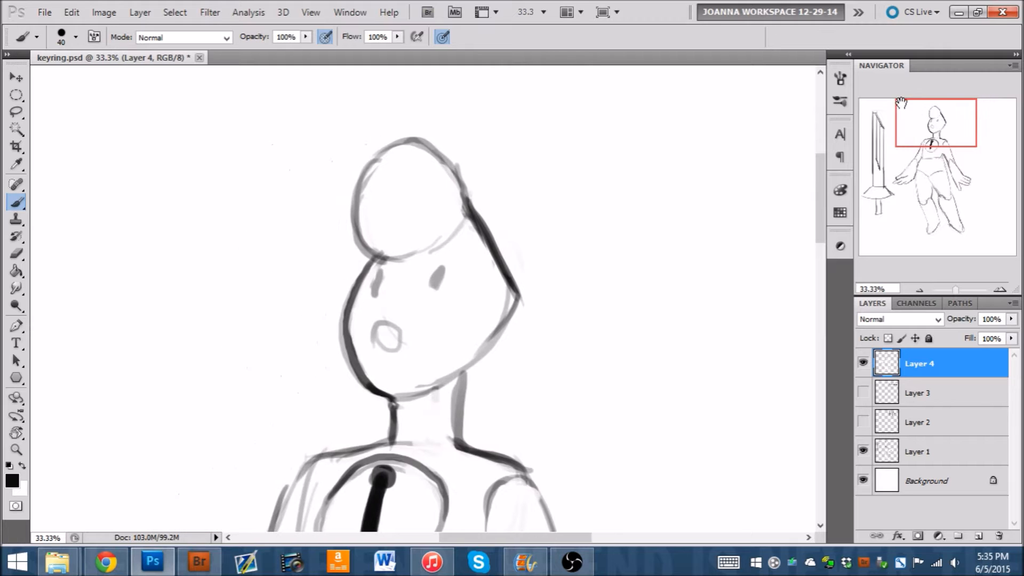
pyautogui.moveTo(466, 211); pyautogui.dragTo(465, 197)
pyautogui.moveTo(752, 107); pyautogui.dragTo(606, 188)
pyautogui.moveTo(665, 155); pyautogui.dragTo(566, 223)
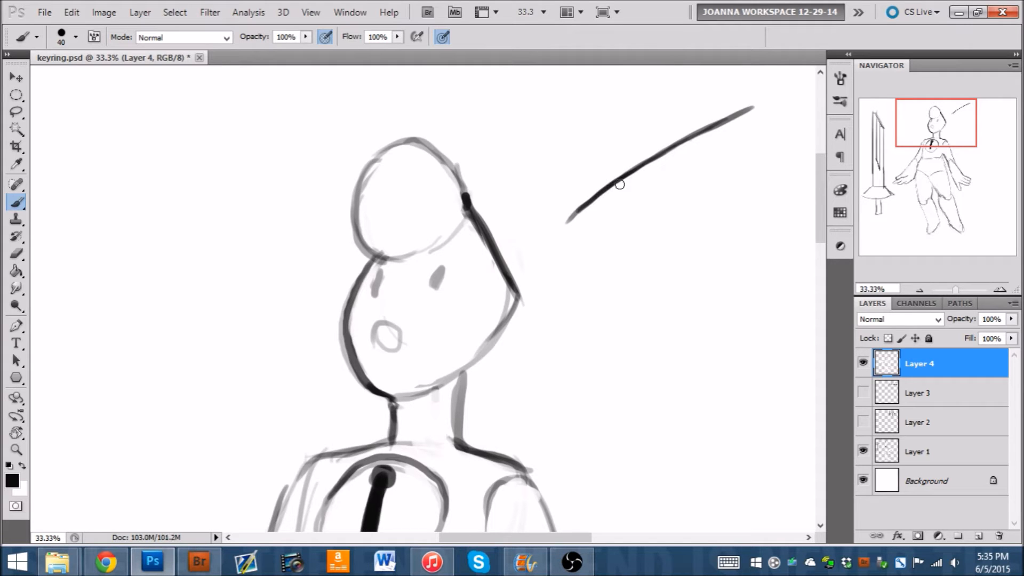
pyautogui.moveTo(621, 203); pyautogui.dragTo(679, 148)
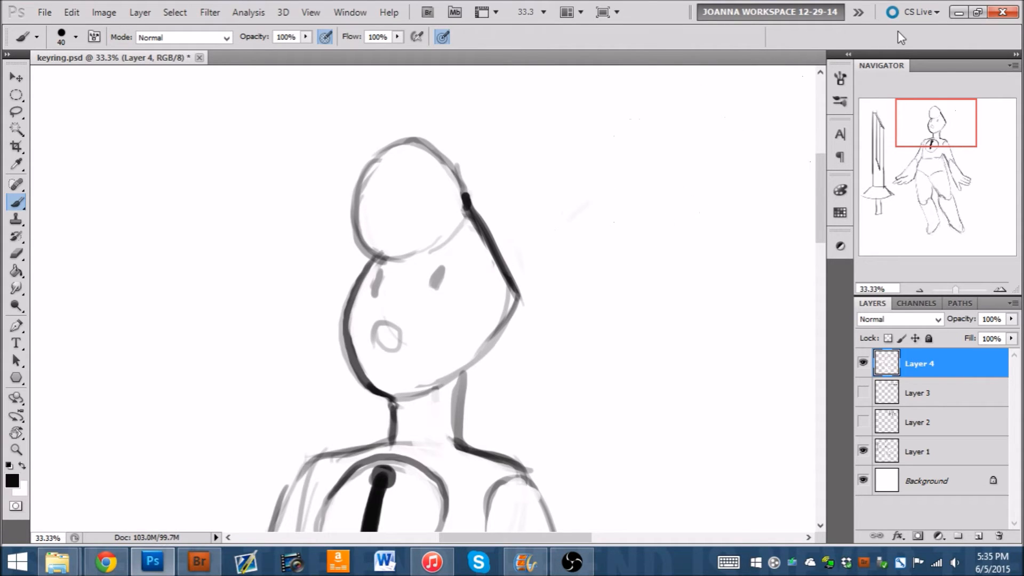
# - Trace the rounded hair shape and the viewer's-left face outline with thick black strokes
pyautogui.moveTo(943, 134); pyautogui.dragTo(937, 133)
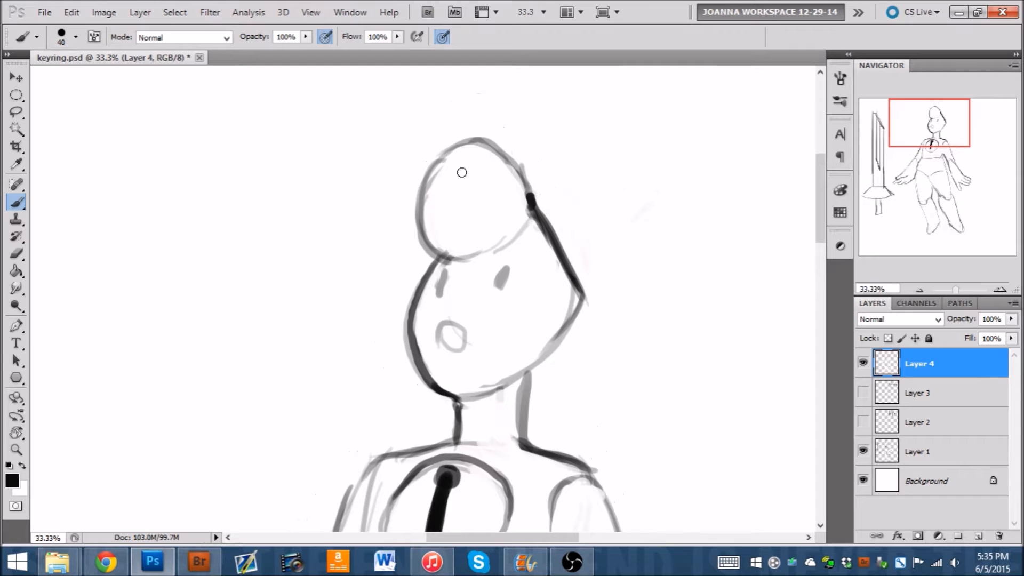
pyautogui.moveTo(446, 155)
pyautogui.mouseDown()
pyautogui.moveTo(422, 186)
pyautogui.moveTo(417, 229)
pyautogui.moveTo(437, 258)
pyautogui.mouseUp()
pyautogui.moveTo(424, 185)
pyautogui.mouseDown()
pyautogui.moveTo(439, 160)
pyautogui.moveTo(467, 141)
pyautogui.moveTo(507, 157)
pyautogui.moveTo(523, 209)
pyautogui.mouseUp()
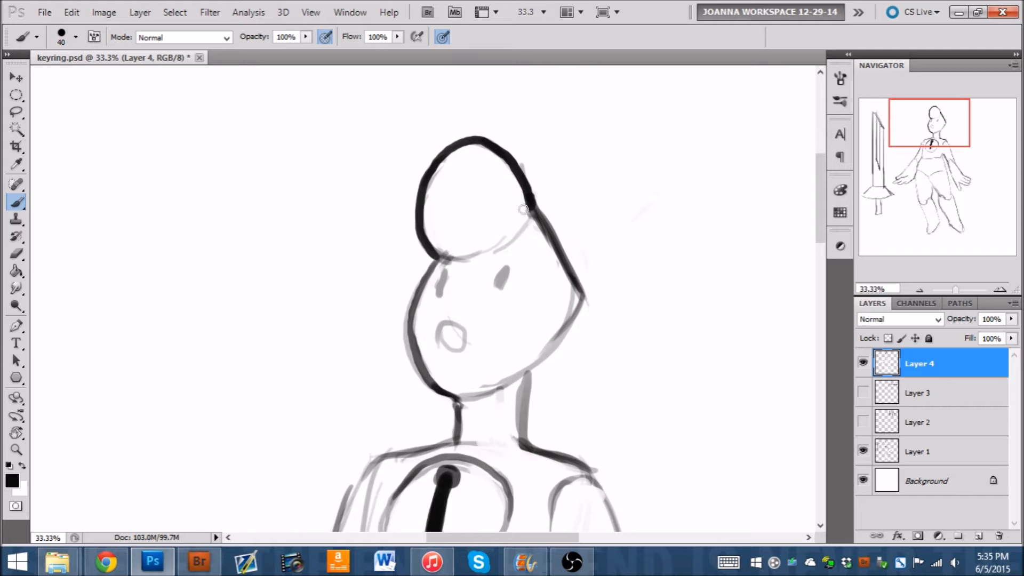
pyautogui.moveTo(441, 258)
pyautogui.mouseDown()
pyautogui.moveTo(417, 294)
pyautogui.moveTo(412, 344)
pyautogui.moveTo(460, 397)
pyautogui.mouseUp()
pyautogui.moveTo(436, 260)
pyautogui.mouseDown()
pyautogui.moveTo(460, 259)
pyautogui.moveTo(432, 251)
pyautogui.moveTo(516, 237)
pyautogui.mouseUp()
# - Trim the hair's lower edge and the inside of the viewer's-right jaw line with white strokes
pyautogui.press('x')
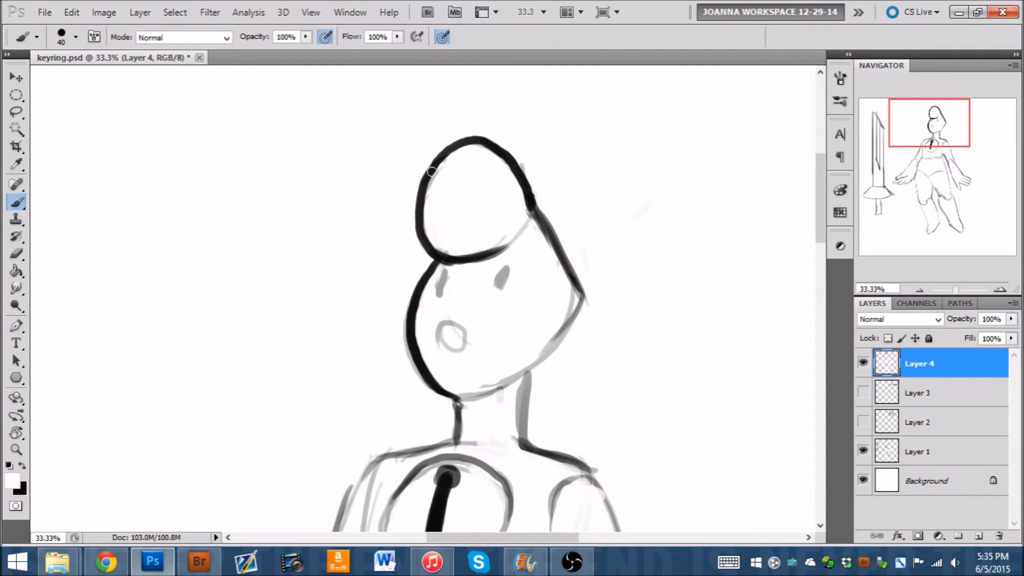
pyautogui.moveTo(449, 250)
pyautogui.mouseDown()
pyautogui.moveTo(477, 251)
pyautogui.moveTo(515, 231)
pyautogui.mouseUp()
pyautogui.press('x')
pyautogui.press('x')
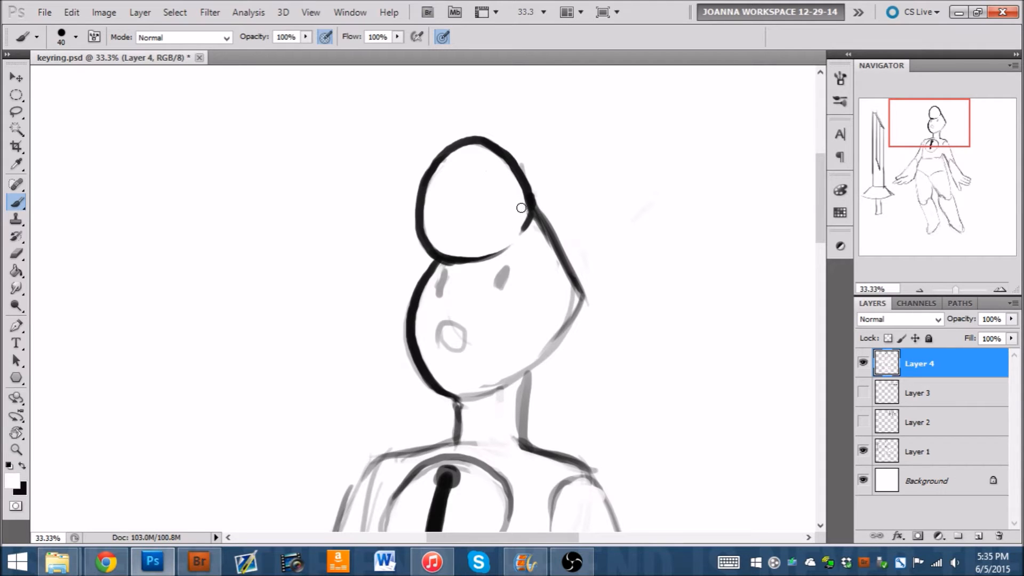
pyautogui.moveTo(570, 291); pyautogui.dragTo(524, 360)
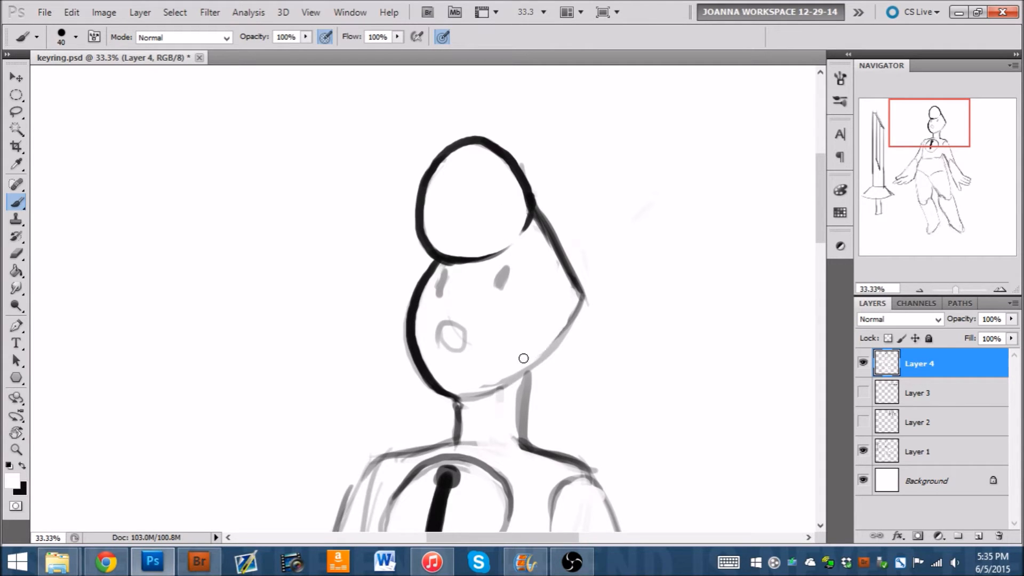
# - Paint both eyes as solid black ovals and switch the paint back to white
pyautogui.press('x')
pyautogui.moveTo(445, 270); pyautogui.dragTo(440, 289)
pyautogui.moveTo(500, 275)
pyautogui.mouseDown()
pyautogui.moveTo(491, 288)
pyautogui.moveTo(497, 278)
pyautogui.mouseUp()
pyautogui.press('x')
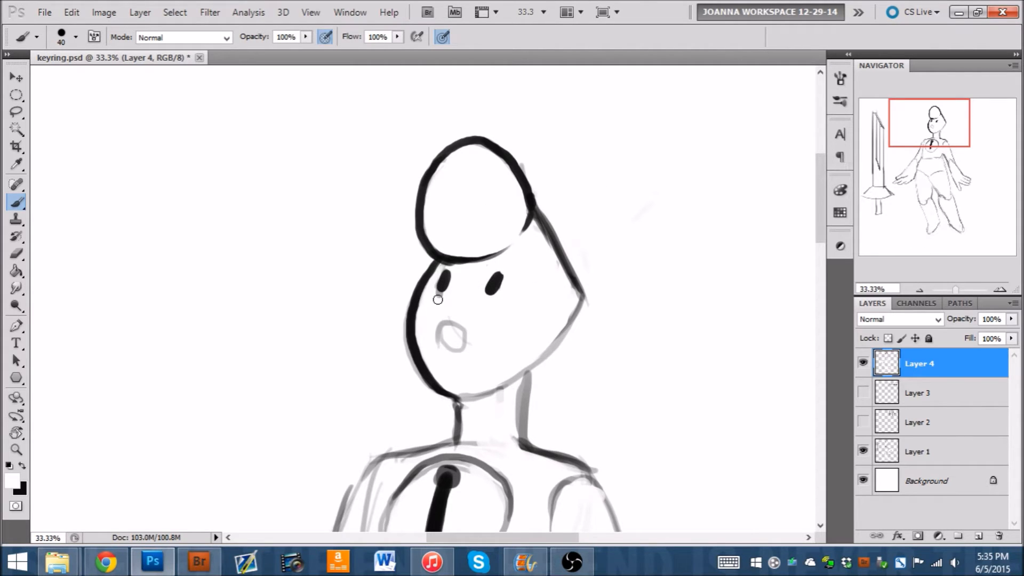
# - At 16.67% zoom, scribble black test strokes beside the figure, thin one vertical stroke with white, and clear them all
pyautogui.moveTo(939, 147); pyautogui.dragTo(945, 158)
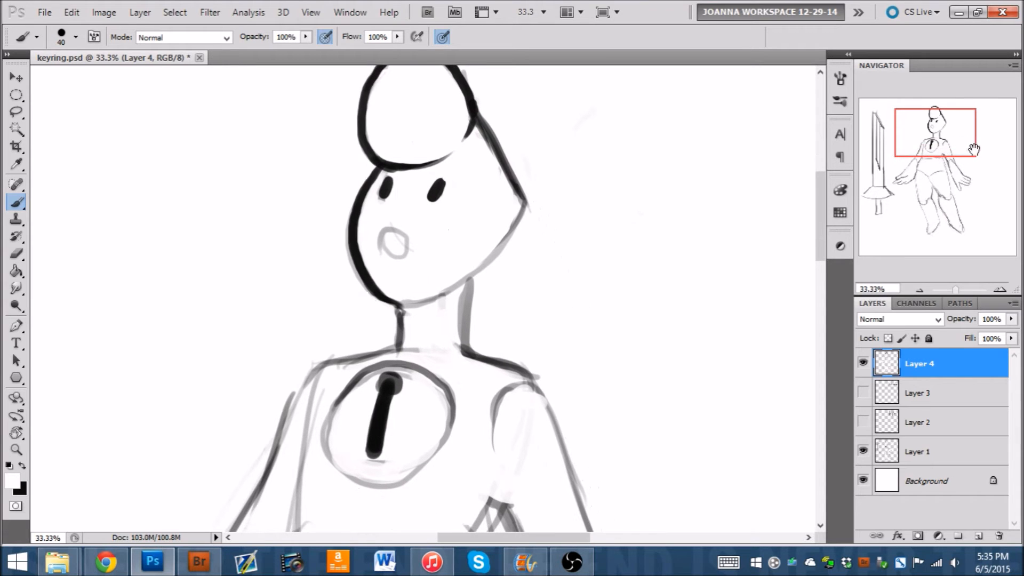
pyautogui.click(919, 289)
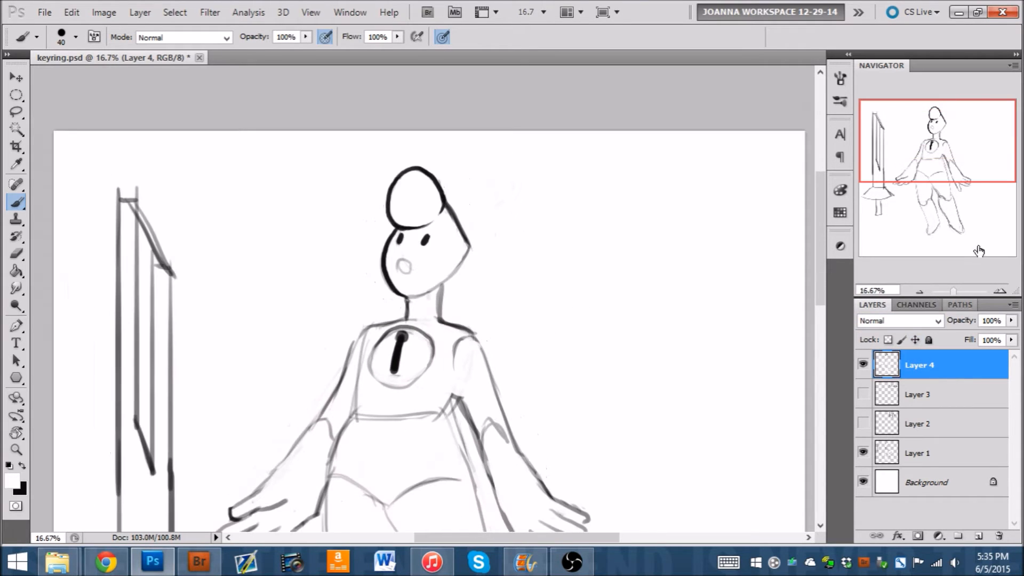
pyautogui.moveTo(940, 158); pyautogui.dragTo(945, 172)
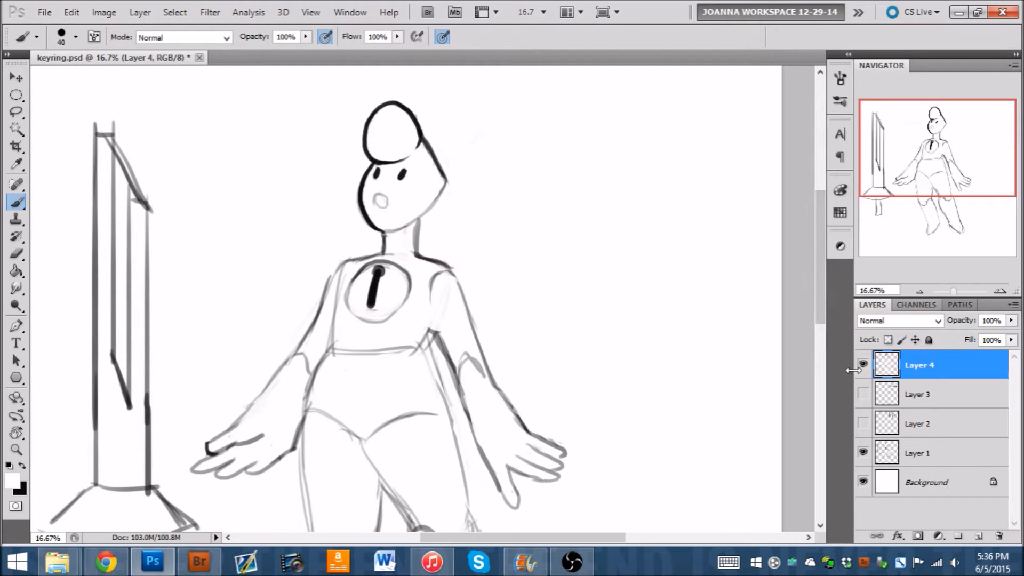
pyautogui.press('x')
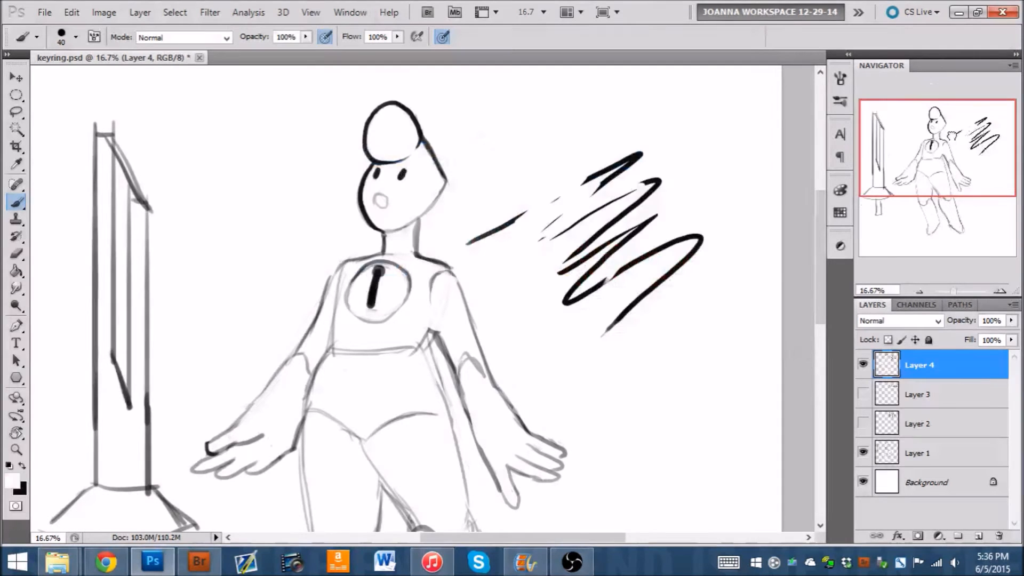
pyautogui.press('x')
pyautogui.moveTo(493, 246); pyautogui.dragTo(516, 349)
pyautogui.press('x')
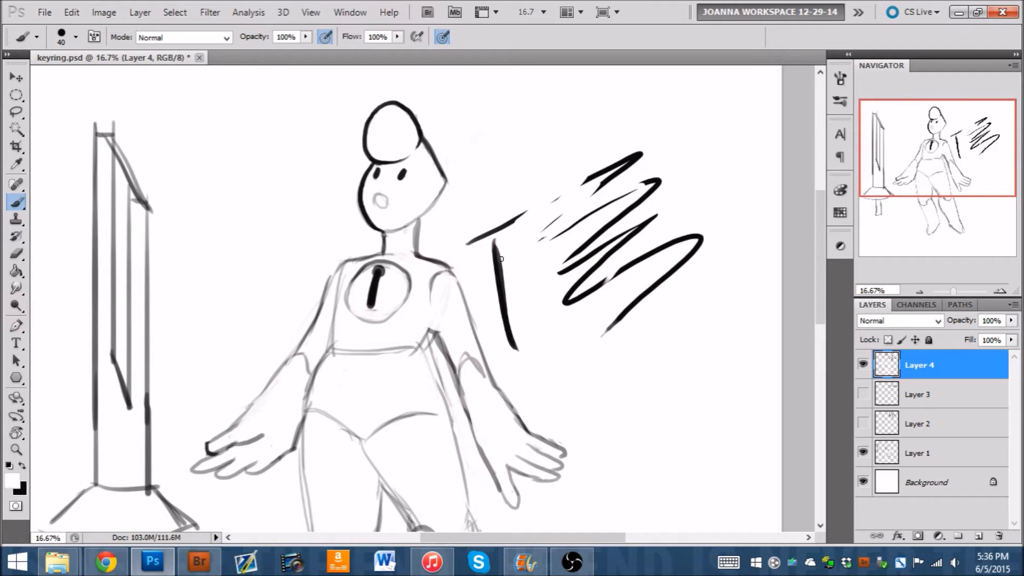
pyautogui.moveTo(497, 241); pyautogui.dragTo(516, 350)
pyautogui.moveTo(498, 263); pyautogui.dragTo(515, 353)
pyautogui.moveTo(559, 178)
pyautogui.mouseDown()
pyautogui.moveTo(592, 268)
pyautogui.moveTo(686, 290)
pyautogui.mouseUp()
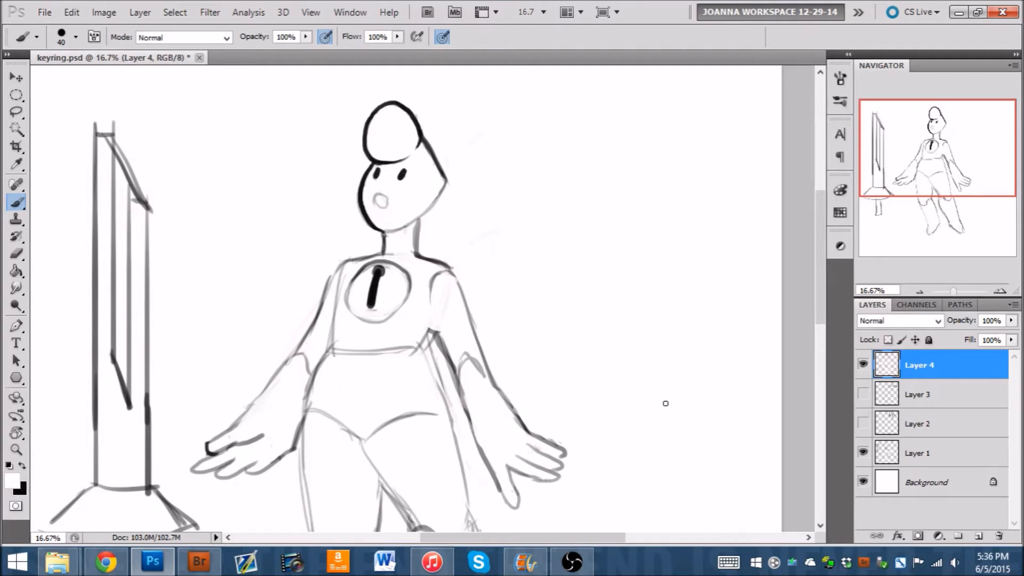
# - Set the paint to black and switch briefly to the Eraser before returning to the Brush
pyautogui.click(996, 294)
pyautogui.moveTo(960, 188); pyautogui.dragTo(962, 174)
pyautogui.press('x')
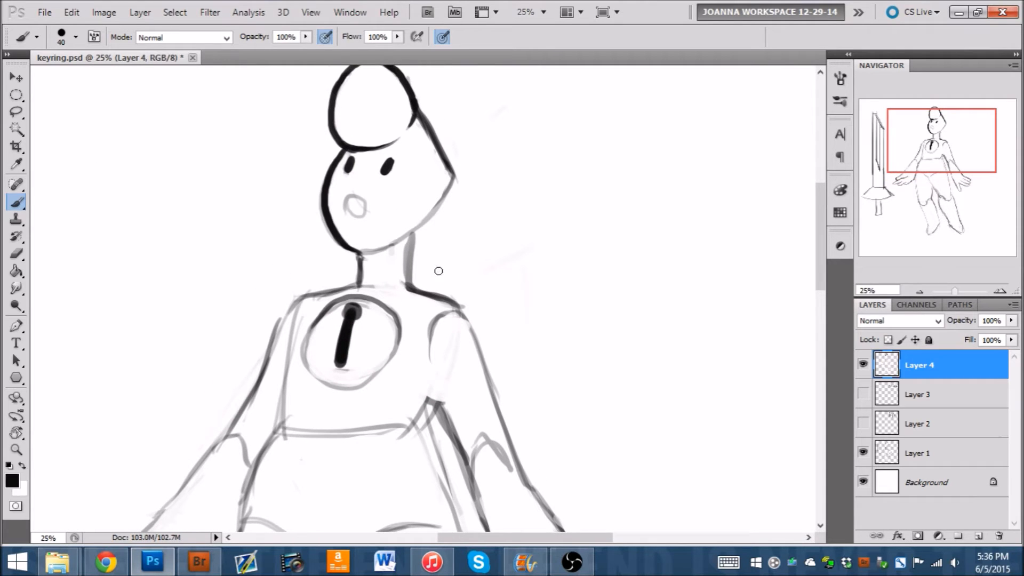
pyautogui.press('e')
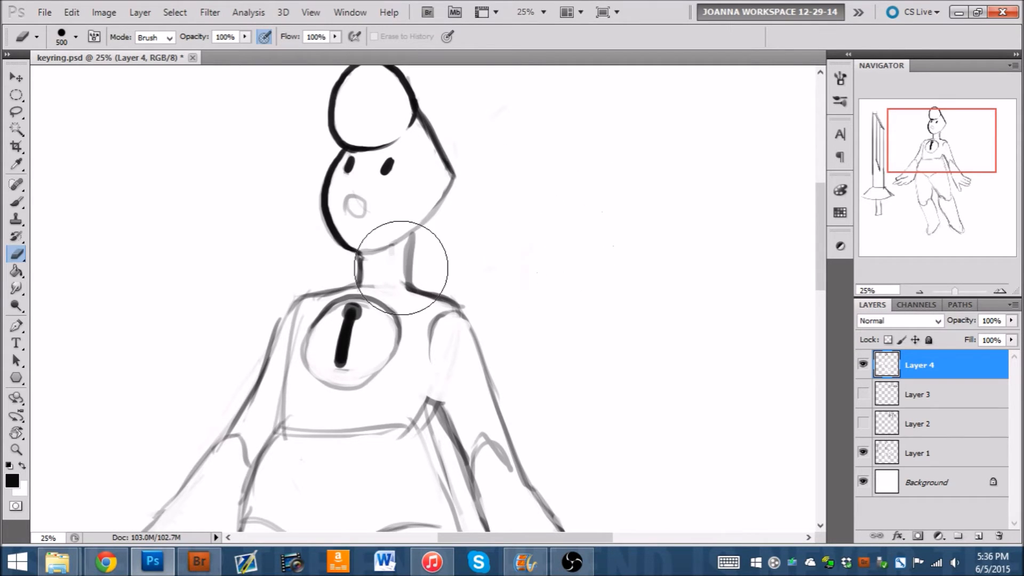
pyautogui.click(16, 202)
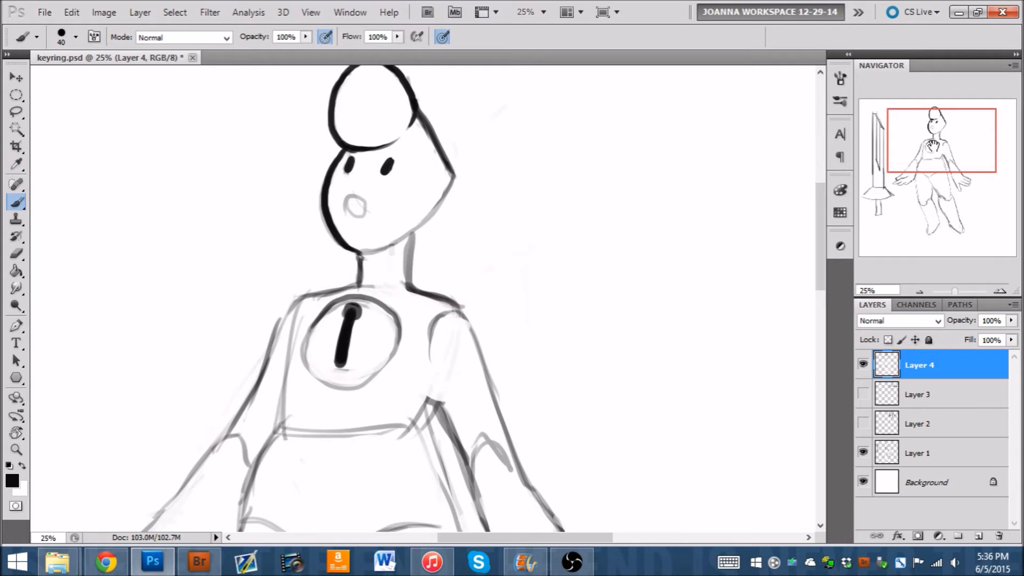
pyautogui.click(915, 290)
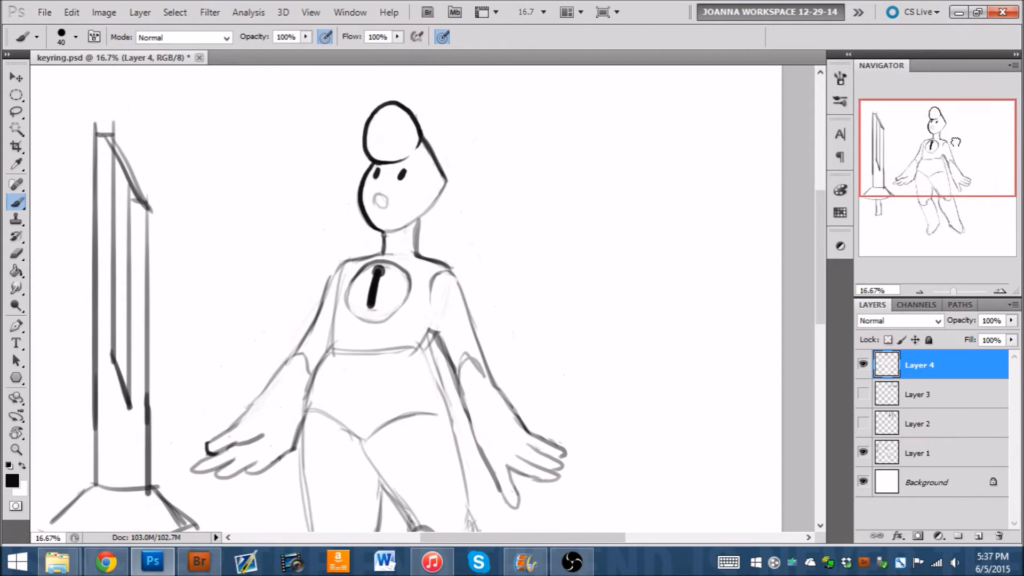
# - Add a new empty layer above Layer 4
pyautogui.click(979, 535)
pyautogui.click(910, 306)
pyautogui.click(872, 304)
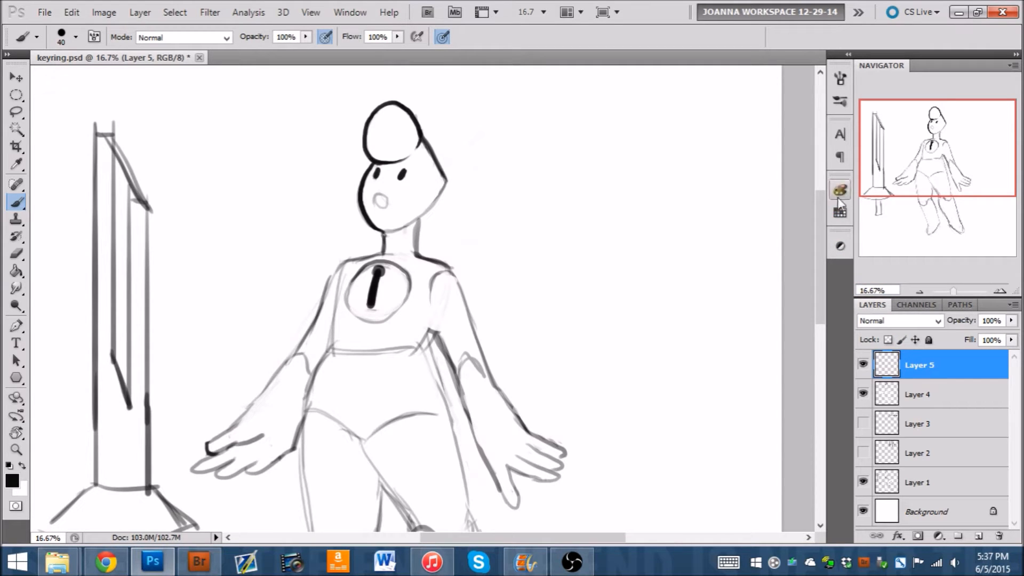
# - Choose a green swatch as the paint colour and fill the whole of Layer 5 with it using the Paint Bucket
pyautogui.click(839, 213)
pyautogui.click(726, 236)
pyautogui.press('g')
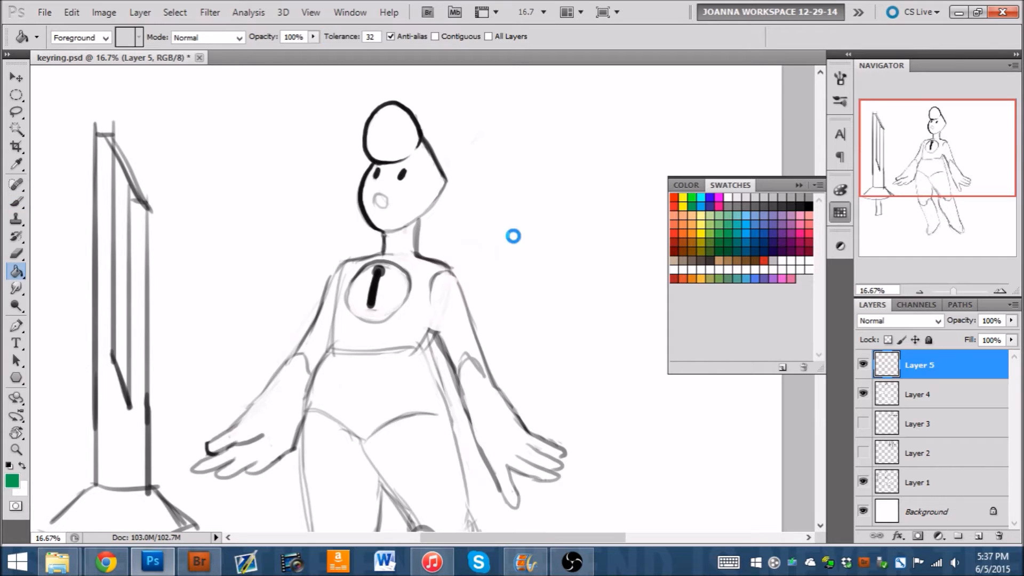
pyautogui.click(520, 247)
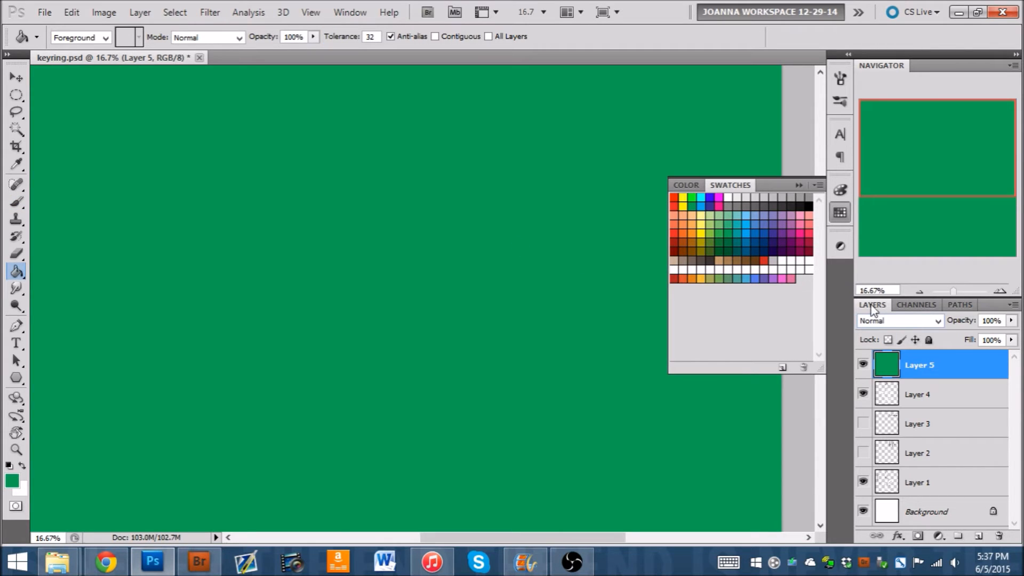
pyautogui.click(842, 212)
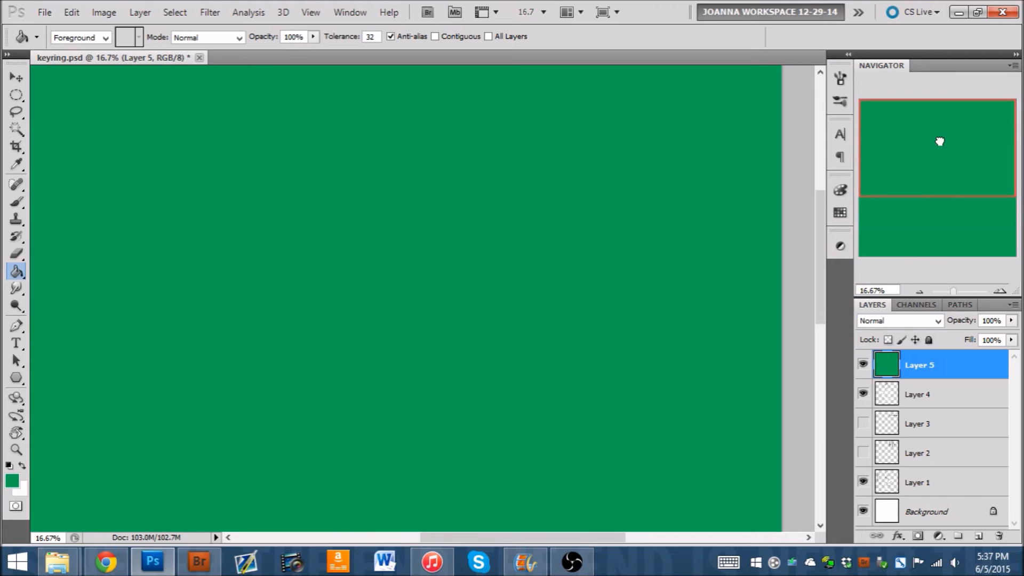
# - Set the green Layer 5's blending mode to Screen so only the line art is tinted
pyautogui.click(889, 319)
pyautogui.click(887, 127)
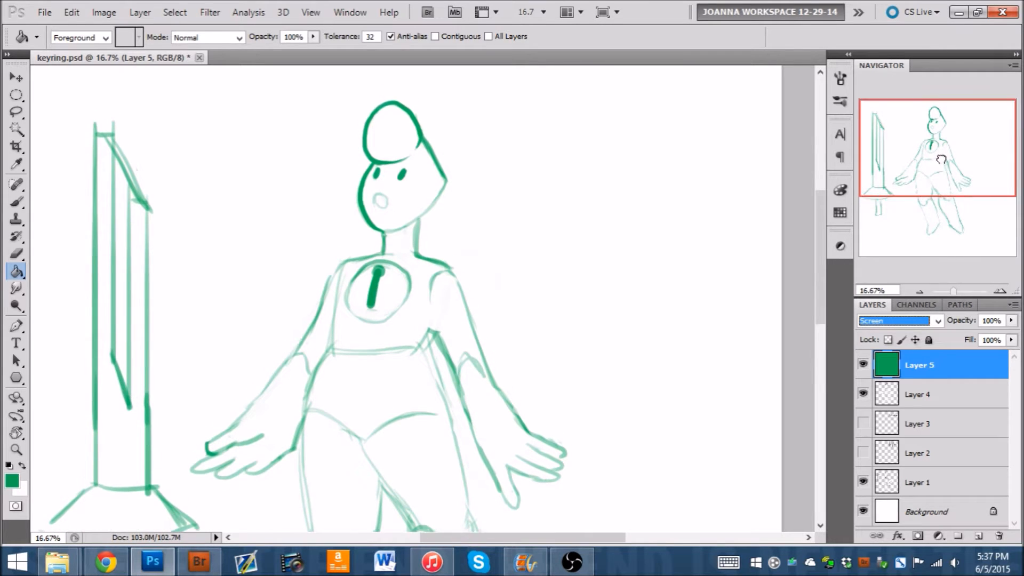
pyautogui.moveTo(938, 159); pyautogui.dragTo(941, 166)
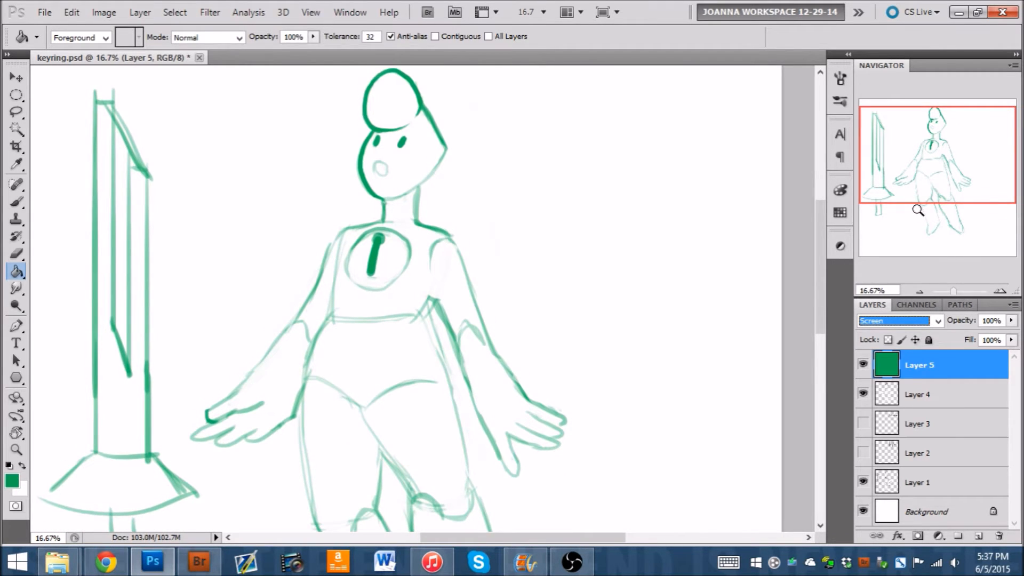
# - Clip Layer 5 to Layer 4 and check the effect by toggling Layer 4's visibility
pyautogui.hotkey('ctrl', 'alt', 'g')
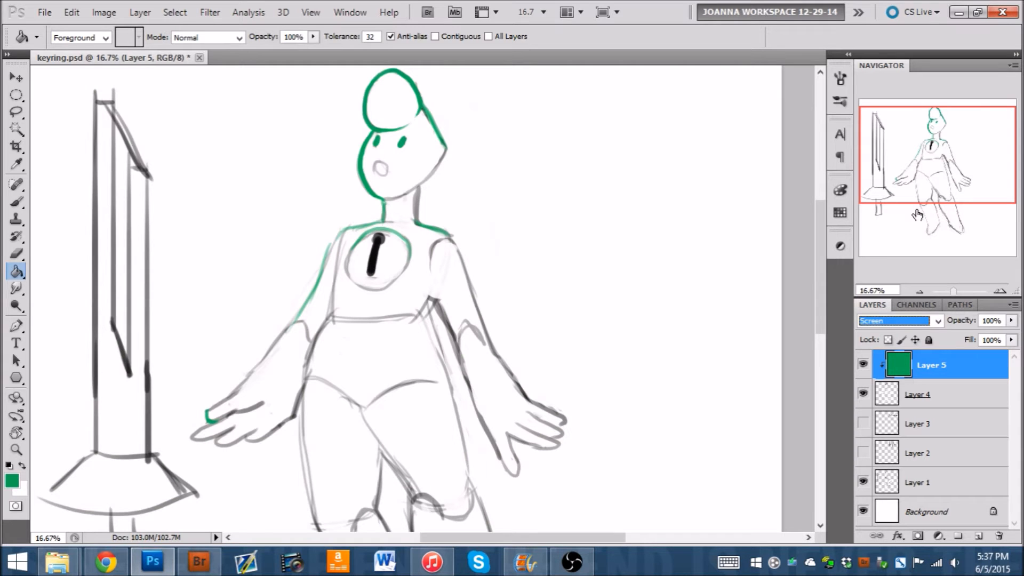
pyautogui.click(864, 393)
pyautogui.click(864, 394)
# - Move Layer 1 up the layer stack to sit directly beneath Layer 4
pyautogui.moveTo(937, 171); pyautogui.dragTo(938, 168)
pyautogui.moveTo(901, 489); pyautogui.dragTo(902, 410)
pyautogui.click(918, 396)
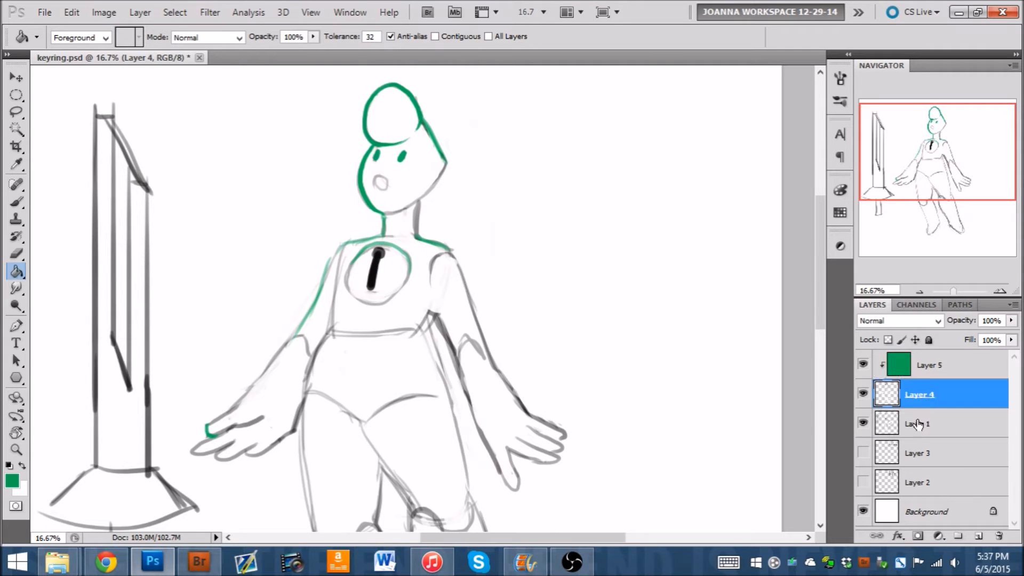
pyautogui.click(907, 422)
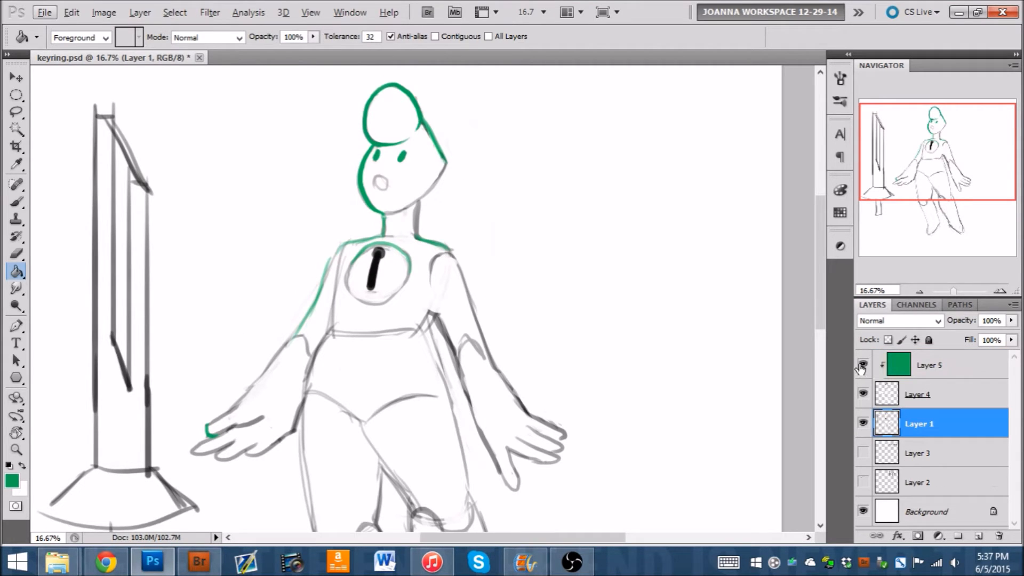
pyautogui.click(861, 367)
pyautogui.click(907, 403)
pyautogui.hotkey('ctrl', 'e')
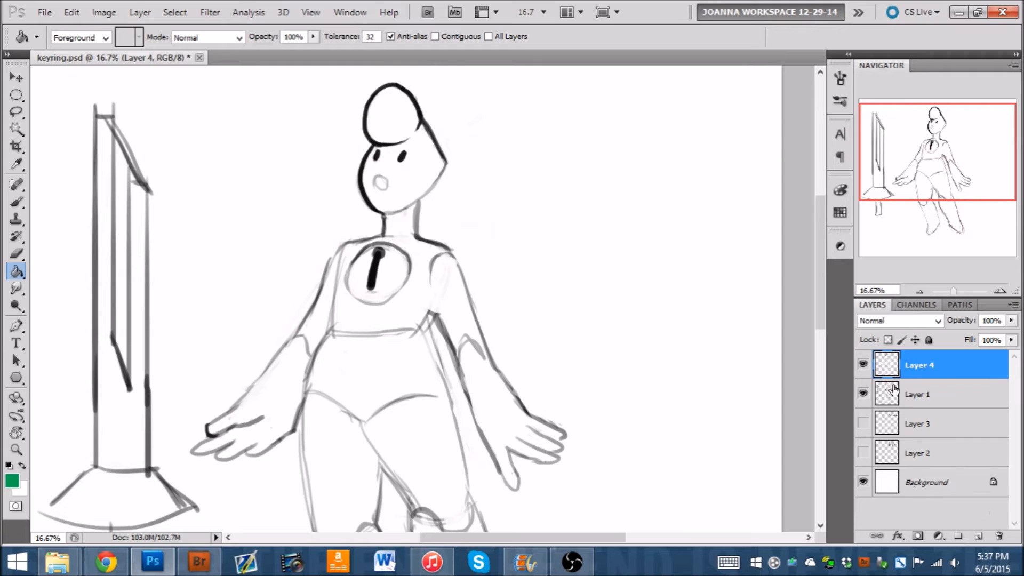
pyautogui.click(978, 536)
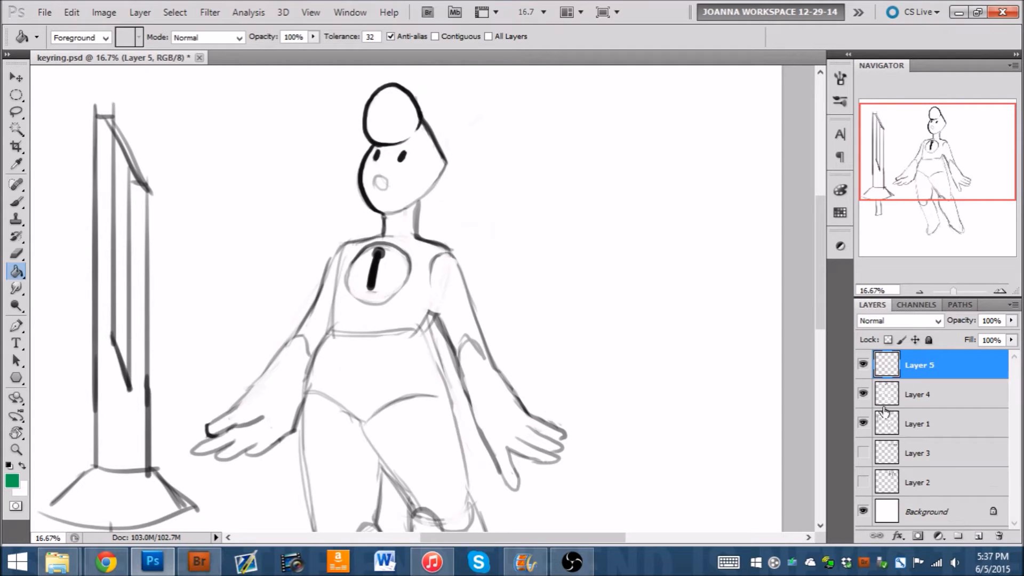
pyautogui.hotkey('ctrl', 'alt', 'z')
pyautogui.click(862, 371)
pyautogui.hotkey('ctrl', 'alt', 'g')
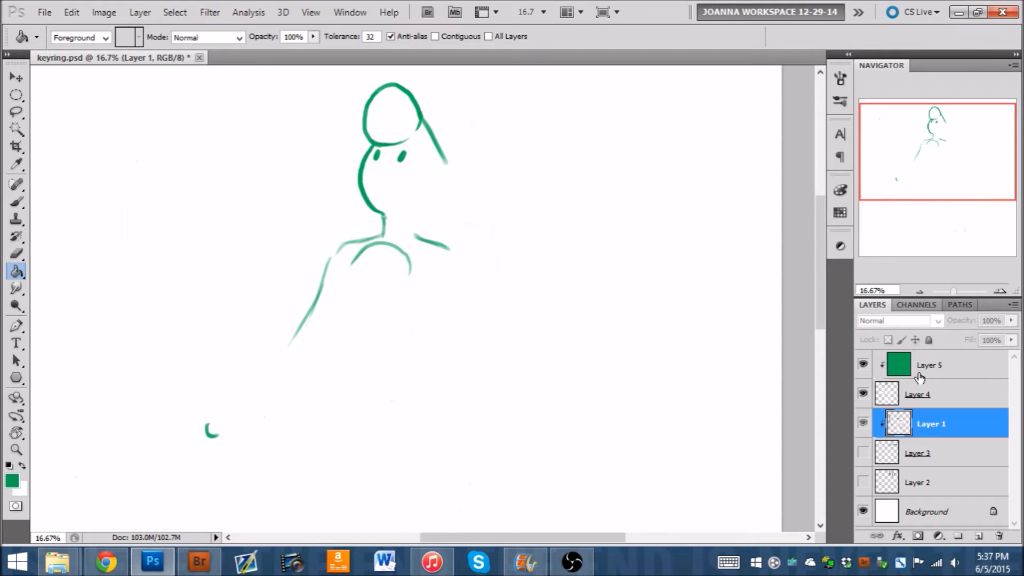
pyautogui.hotkey('ctrl', 'z')
# - Release Layer 5 from its clipping mask and merge Layer 4 down into Layer 1
pyautogui.click(918, 373)
pyautogui.hotkey('ctrl', 'alt', 'g')
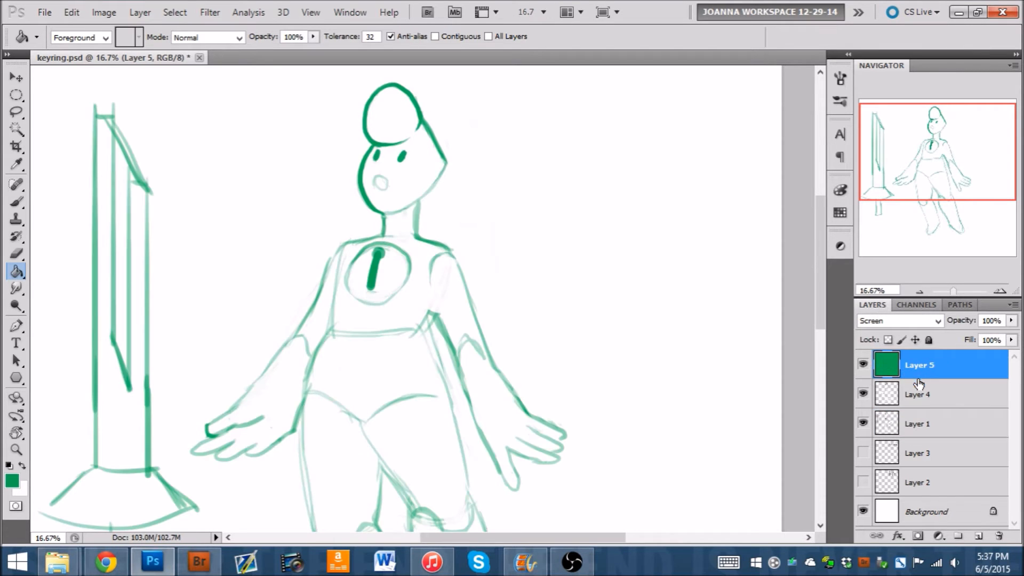
pyautogui.click(917, 391)
pyautogui.press('Delete')
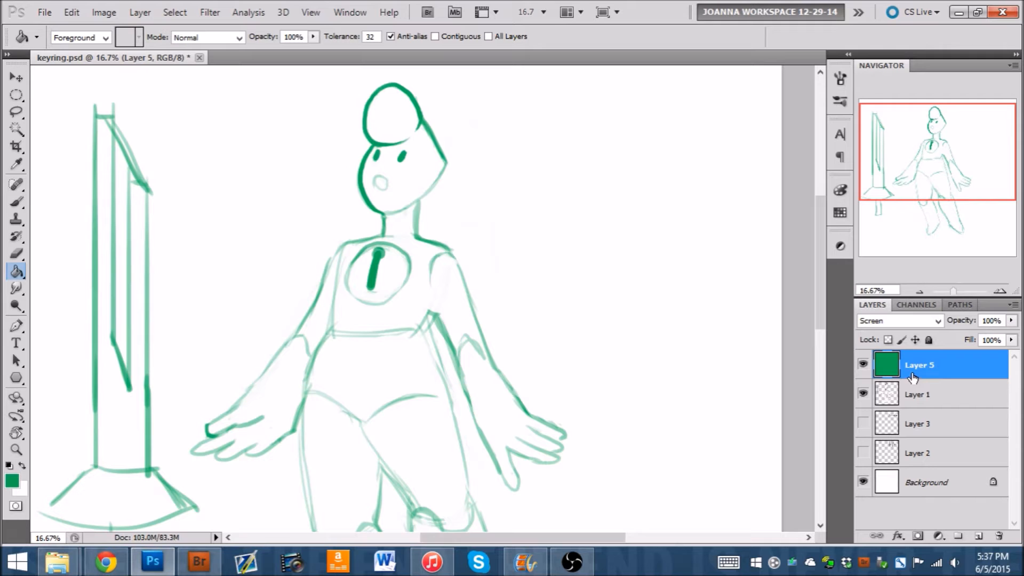
# - Clip the green Layer 5 to Layer 1 and add a new empty layer on top
pyautogui.hotkey('ctrl', 'alt', 'g')
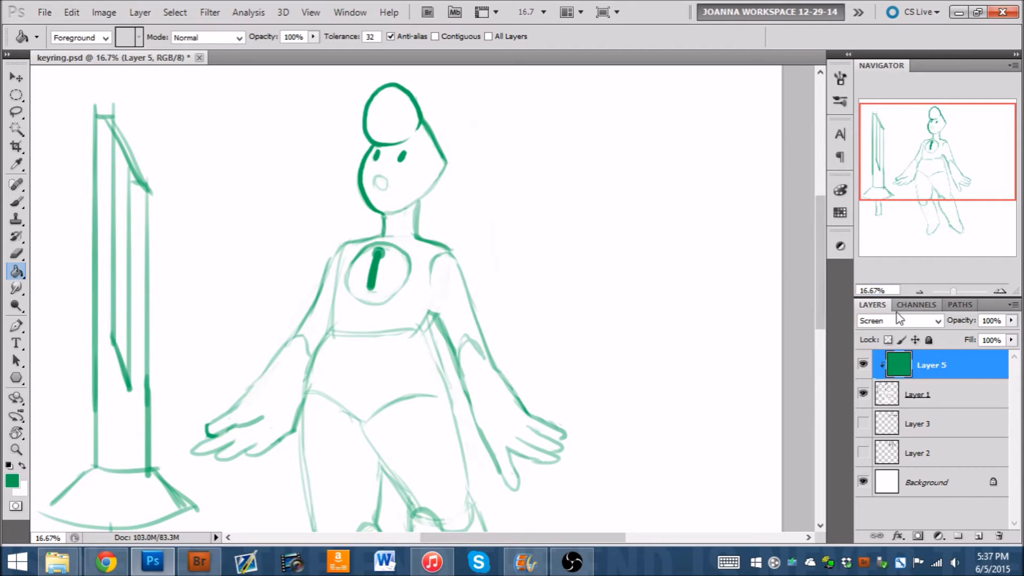
pyautogui.moveTo(586, 393); pyautogui.dragTo(536, 303)
pyautogui.click(978, 536)
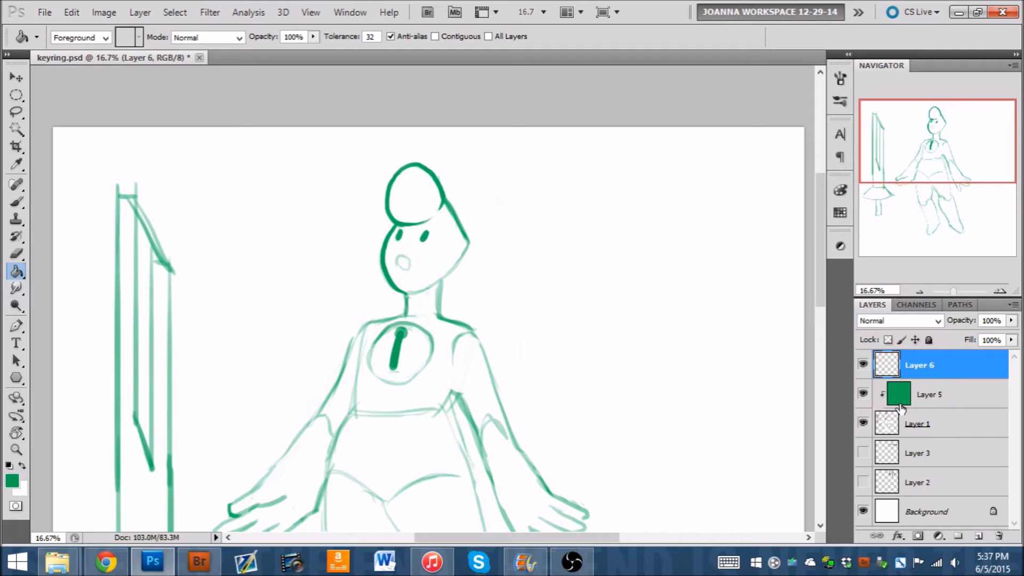
# - Recolour Layer 5 from green to golden ochre with Hue/Saturation, raising the saturation and slightly raising the lightness
pyautogui.moveTo(901, 401); pyautogui.dragTo(900, 365)
pyautogui.hotkey('ctrl', 'u')
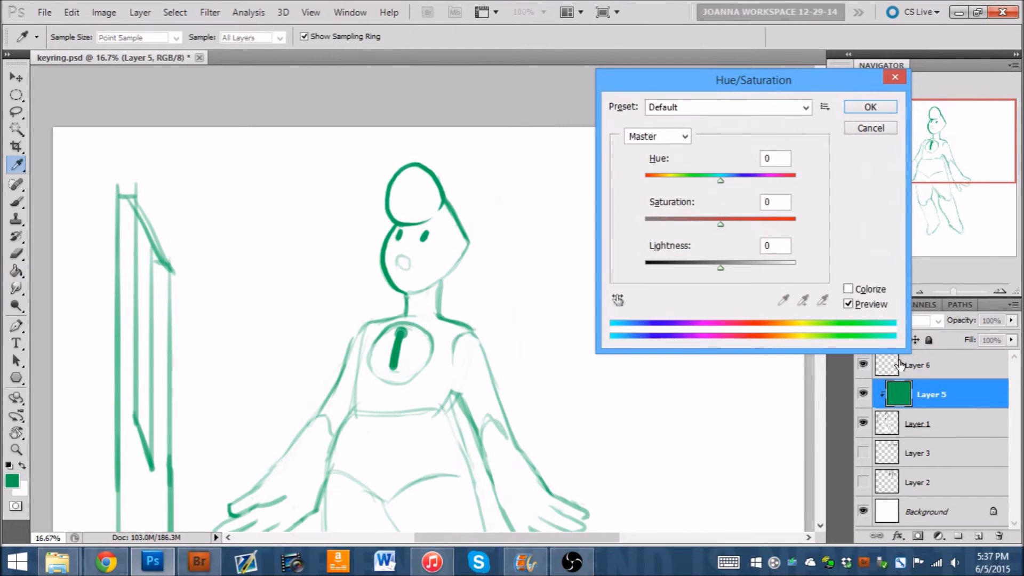
pyautogui.moveTo(720, 178); pyautogui.dragTo(668, 184)
pyautogui.moveTo(720, 224); pyautogui.dragTo(738, 224)
pyautogui.moveTo(720, 274); pyautogui.dragTo(725, 269)
pyautogui.press('Return')
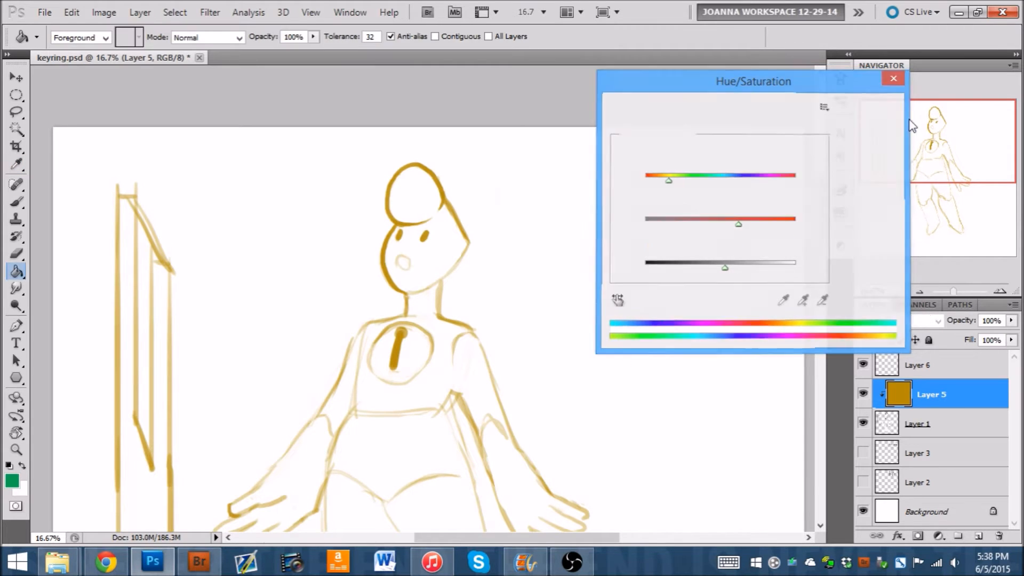
# - On Layer 1, brush heavier outlines along both sides of the chest and waist, alternating between black and white paint
pyautogui.moveTo(941, 162); pyautogui.dragTo(945, 115)
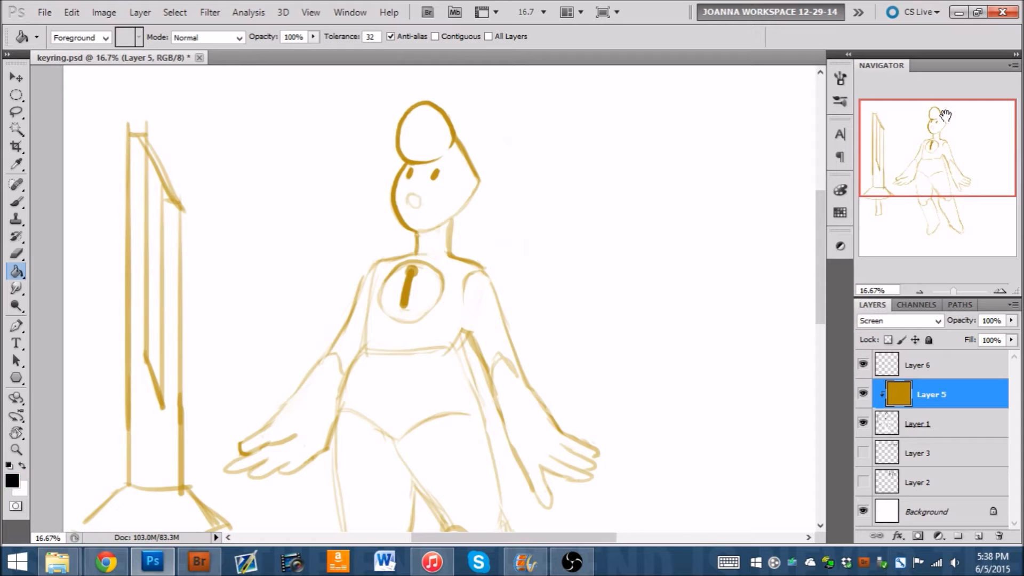
pyautogui.click(931, 425)
pyautogui.moveTo(934, 171); pyautogui.dragTo(935, 185)
pyautogui.press('b')
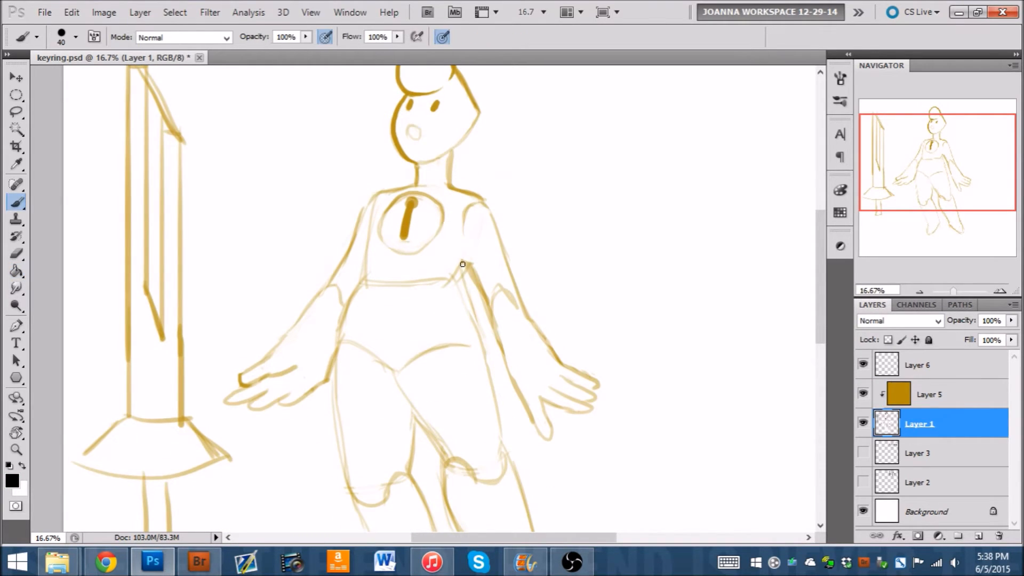
pyautogui.moveTo(457, 274); pyautogui.dragTo(477, 337)
pyautogui.press('x')
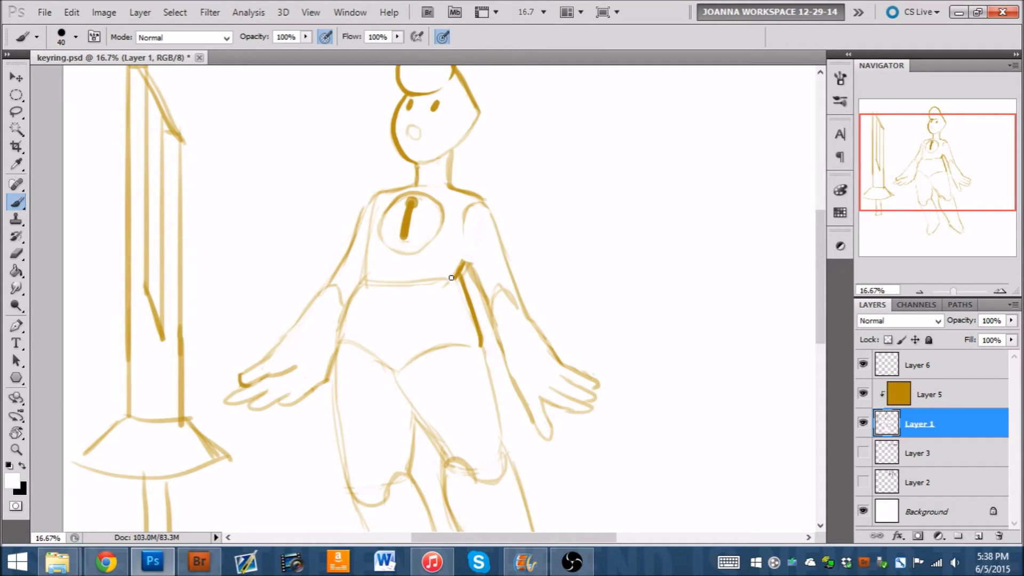
pyautogui.press('x')
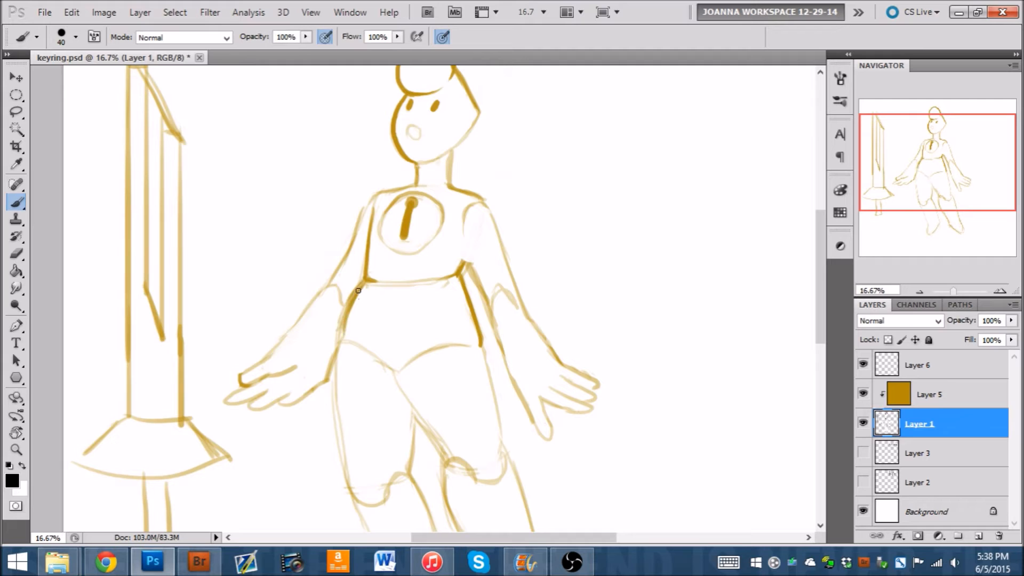
pyautogui.moveTo(358, 291); pyautogui.dragTo(341, 338)
pyautogui.press('x')
# - Set Layer 6's blending mode to Multiply, check Layer 1's mode, and make Layer 6 active again
pyautogui.click(950, 365)
pyautogui.moveTo(959, 192); pyautogui.dragTo(917, 154)
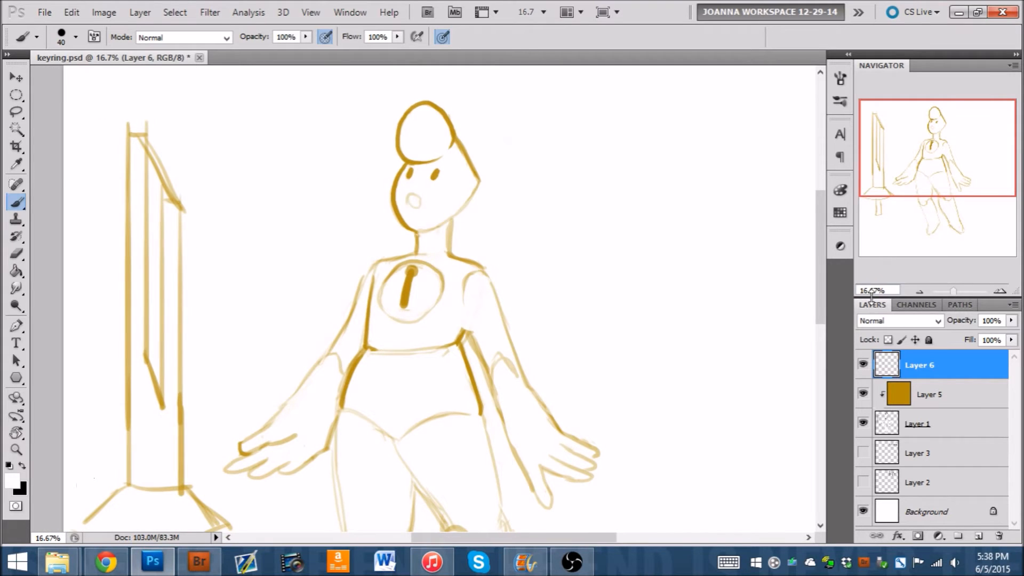
pyautogui.click(898, 321)
pyautogui.click(901, 56)
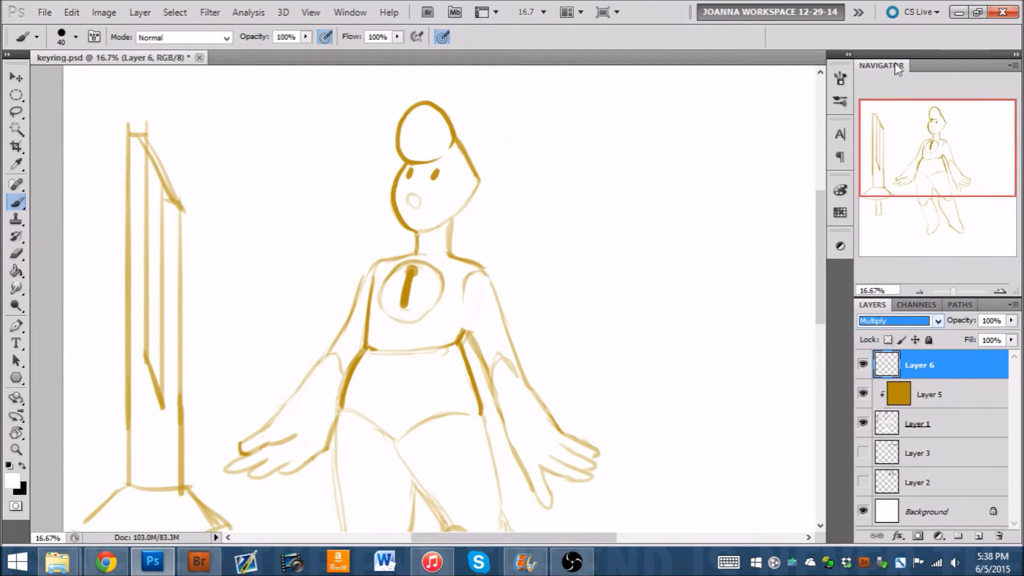
pyautogui.click(909, 432)
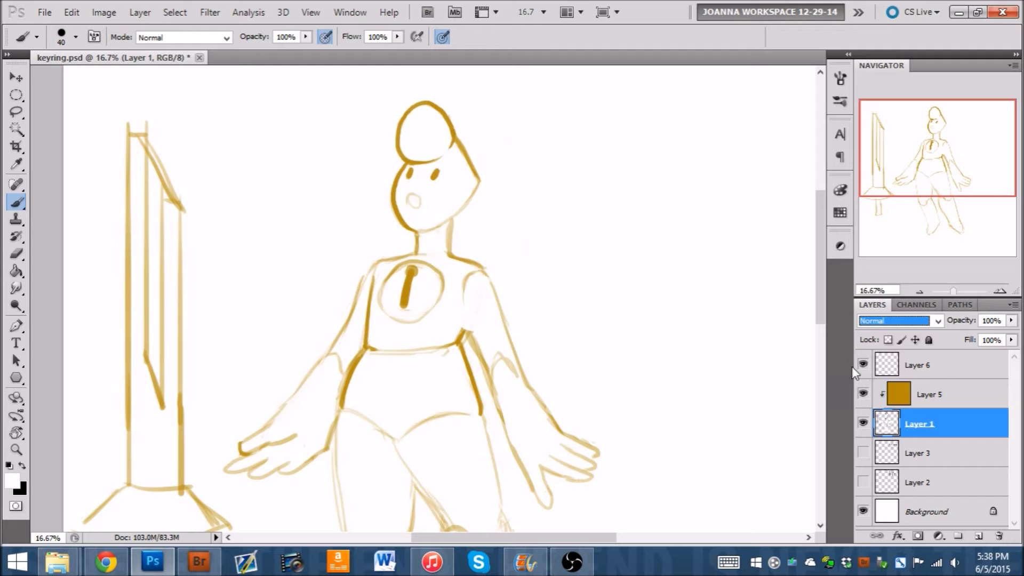
pyautogui.click(901, 357)
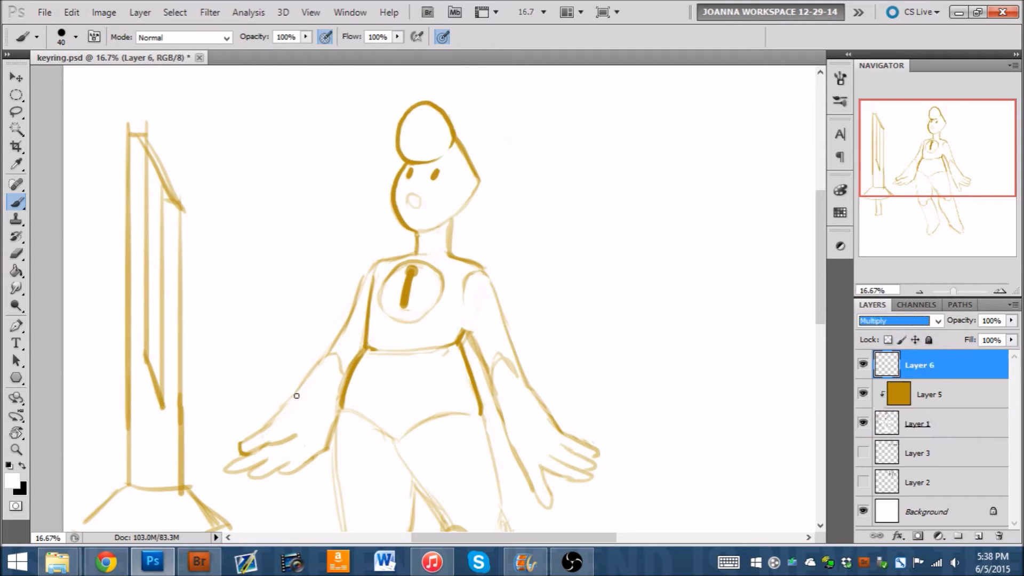
# - Sample the ochre of the chest's keyhole mark and lighten it to a pale yellow as the brush colour
pyautogui.keyDown('alt'); pyautogui.click(411, 268); pyautogui.keyUp('alt')
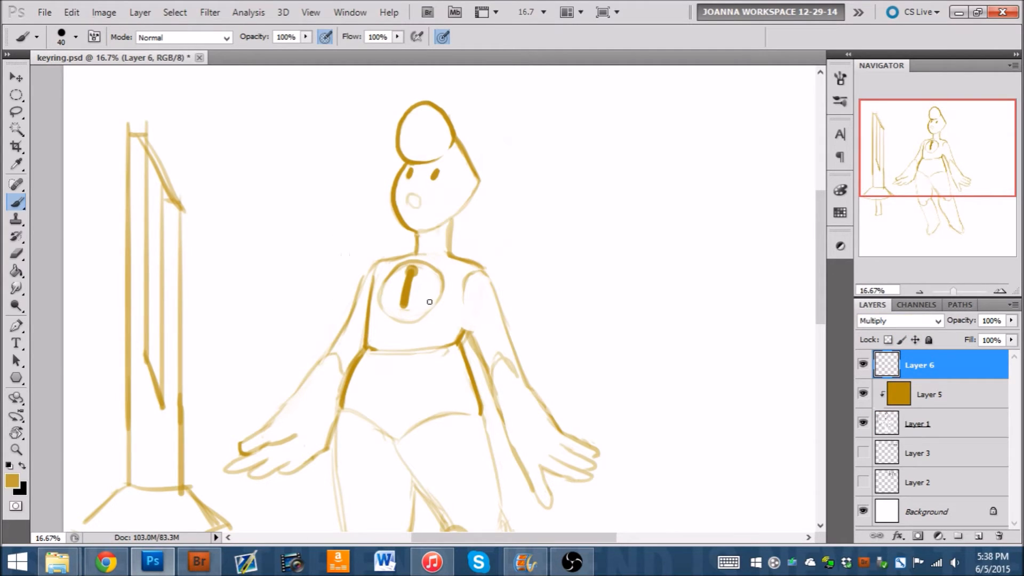
pyautogui.click(14, 481)
pyautogui.moveTo(613, 174); pyautogui.dragTo(581, 154)
pyautogui.click(858, 141)
pyautogui.press('b')
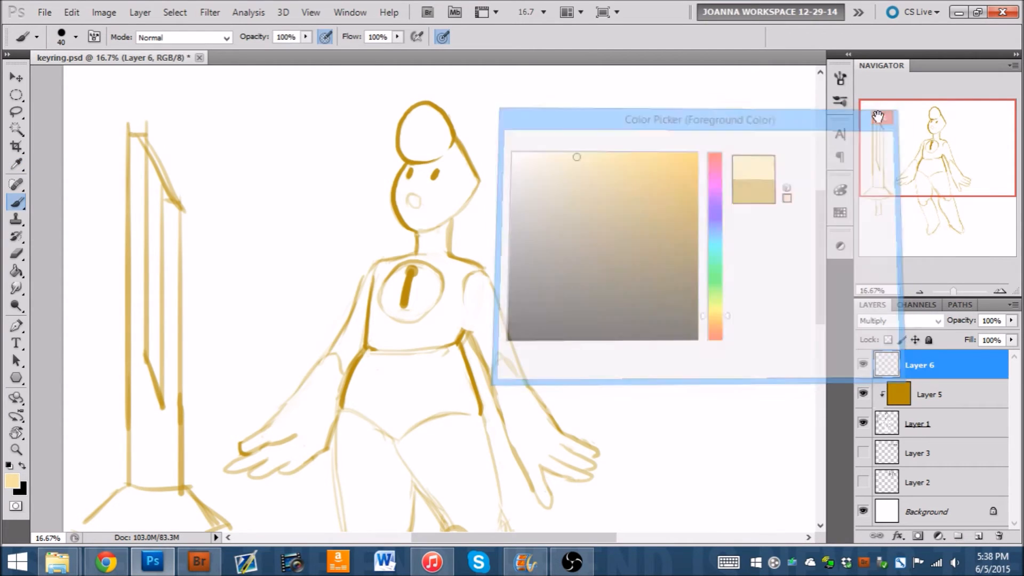
# - On Layer 6, enlarge the brush and paint the head, neck and the arm and hand nearest the tall sword pale yellow
pyautogui.moveTo(937, 143); pyautogui.dragTo(907, 140)
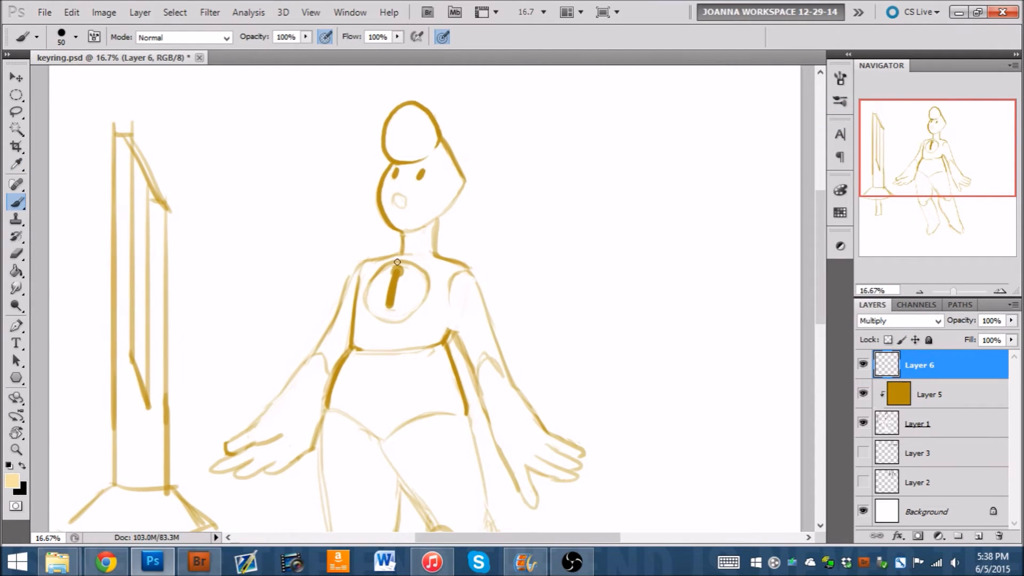
pyautogui.press(']')
pyautogui.press(']')
pyautogui.press(']')
pyautogui.press(']')
pyautogui.moveTo(405, 197)
pyautogui.mouseDown()
pyautogui.moveTo(420, 174)
pyautogui.moveTo(417, 191)
pyautogui.moveTo(439, 171)
pyautogui.moveTo(441, 189)
pyautogui.moveTo(409, 122)
pyautogui.moveTo(400, 136)
pyautogui.moveTo(413, 127)
pyautogui.moveTo(414, 249)
pyautogui.moveTo(421, 219)
pyautogui.moveTo(406, 277)
pyautogui.moveTo(377, 276)
pyautogui.moveTo(350, 349)
pyautogui.moveTo(296, 410)
pyautogui.moveTo(321, 362)
pyautogui.moveTo(329, 357)
pyautogui.moveTo(252, 454)
pyautogui.moveTo(270, 397)
pyautogui.mouseUp()
pyautogui.press('[')
pyautogui.press('[')
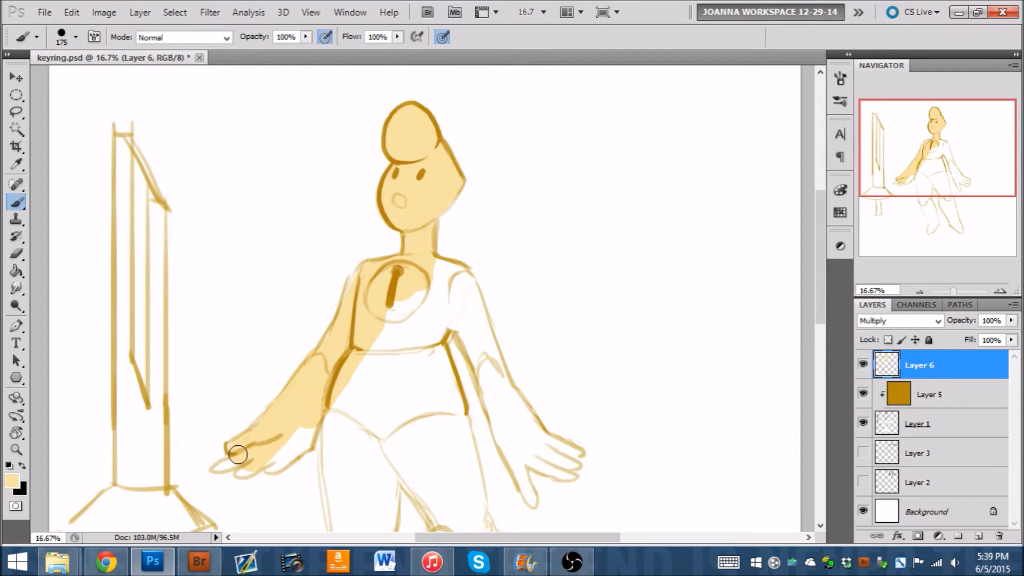
pyautogui.moveTo(237, 458)
pyautogui.mouseDown()
pyautogui.moveTo(238, 469)
pyautogui.moveTo(258, 457)
pyautogui.moveTo(278, 464)
pyautogui.moveTo(305, 440)
pyautogui.mouseUp()
# - Enlarge the brush further and paint the torso and hips down to the thigh pale yellow
pyautogui.press(']')
pyautogui.press(']')
pyautogui.press(']')
pyautogui.press(']')
pyautogui.press(']')
pyautogui.press(']')
pyautogui.moveTo(372, 324)
pyautogui.mouseDown()
pyautogui.moveTo(385, 381)
pyautogui.moveTo(363, 395)
pyautogui.moveTo(363, 502)
pyautogui.mouseUp()
# - Reduce the brush to size 200 and paint the other shoulder, upper arm and part of the thighs pale yellow
pyautogui.press('[')
pyautogui.press('[')
pyautogui.press('[')
pyautogui.press('[')
pyautogui.moveTo(448, 279)
pyautogui.mouseDown()
pyautogui.moveTo(471, 329)
pyautogui.moveTo(449, 273)
pyautogui.moveTo(496, 405)
pyautogui.mouseUp()
pyautogui.moveTo(481, 341)
pyautogui.mouseDown()
pyautogui.moveTo(443, 299)
pyautogui.moveTo(464, 318)
pyautogui.moveTo(437, 313)
pyautogui.moveTo(432, 478)
pyautogui.moveTo(400, 478)
pyautogui.moveTo(366, 499)
pyautogui.mouseUp()
# - Paint the remaining thigh areas, both lower legs and the feet pale yellow on Layer 6
pyautogui.moveTo(975, 164); pyautogui.dragTo(955, 204)
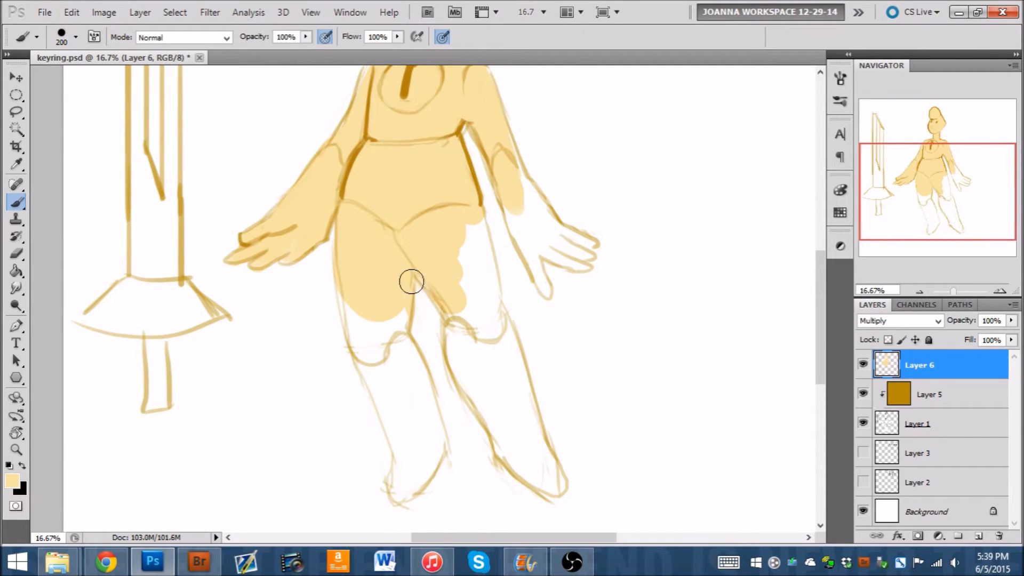
pyautogui.moveTo(392, 344)
pyautogui.mouseDown()
pyautogui.moveTo(400, 299)
pyautogui.moveTo(380, 360)
pyautogui.moveTo(359, 342)
pyautogui.moveTo(391, 407)
pyautogui.moveTo(384, 313)
pyautogui.mouseUp()
pyautogui.click(899, 415)
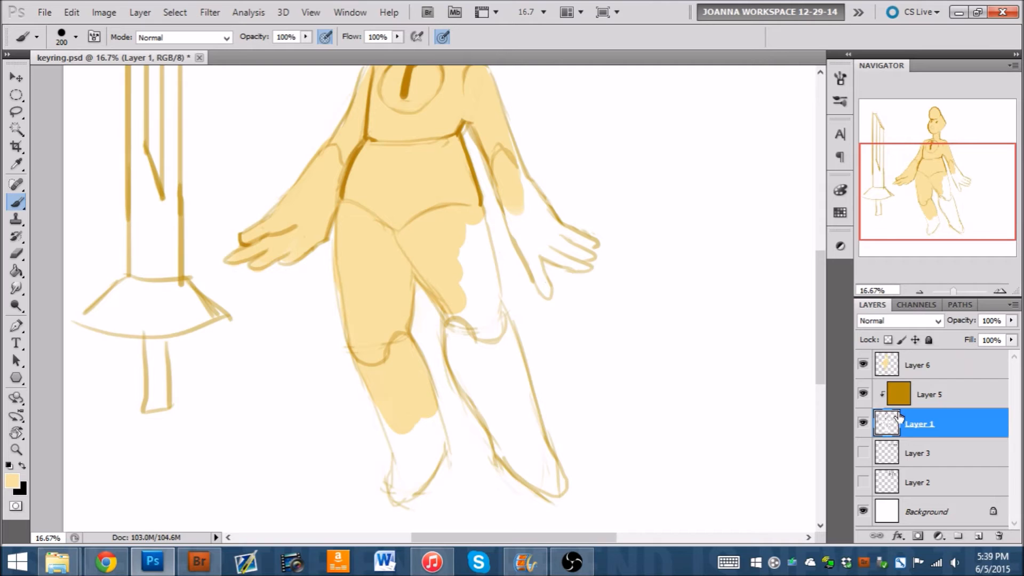
pyautogui.moveTo(928, 215); pyautogui.dragTo(936, 239)
pyautogui.click(930, 366)
pyautogui.moveTo(366, 341)
pyautogui.mouseDown()
pyautogui.moveTo(370, 311)
pyautogui.moveTo(405, 360)
pyautogui.moveTo(400, 326)
pyautogui.moveTo(404, 382)
pyautogui.moveTo(382, 411)
pyautogui.moveTo(376, 362)
pyautogui.mouseUp()
pyautogui.moveTo(411, 172)
pyautogui.mouseDown()
pyautogui.moveTo(440, 184)
pyautogui.moveTo(438, 127)
pyautogui.moveTo(448, 135)
pyautogui.moveTo(462, 207)
pyautogui.moveTo(431, 219)
pyautogui.moveTo(436, 274)
pyautogui.moveTo(486, 366)
pyautogui.moveTo(466, 230)
pyautogui.moveTo(455, 283)
pyautogui.moveTo(476, 295)
pyautogui.moveTo(511, 367)
pyautogui.moveTo(504, 353)
pyautogui.moveTo(480, 357)
pyautogui.moveTo(484, 372)
pyautogui.moveTo(475, 347)
pyautogui.moveTo(526, 406)
pyautogui.moveTo(501, 354)
pyautogui.mouseUp()
# - Paint the forearm and hand farthest from the sword pale yellow, reducing the brush to size 90 for the fingers
pyautogui.moveTo(937, 181); pyautogui.dragTo(937, 137)
pyautogui.moveTo(476, 323)
pyautogui.mouseDown()
pyautogui.moveTo(465, 278)
pyautogui.moveTo(524, 376)
pyautogui.moveTo(549, 383)
pyautogui.moveTo(552, 400)
pyautogui.moveTo(482, 359)
pyautogui.moveTo(507, 415)
pyautogui.moveTo(495, 390)
pyautogui.mouseUp()
pyautogui.press('[')
pyautogui.press('[')
pyautogui.press('[')
pyautogui.press('[')
pyautogui.press('[')
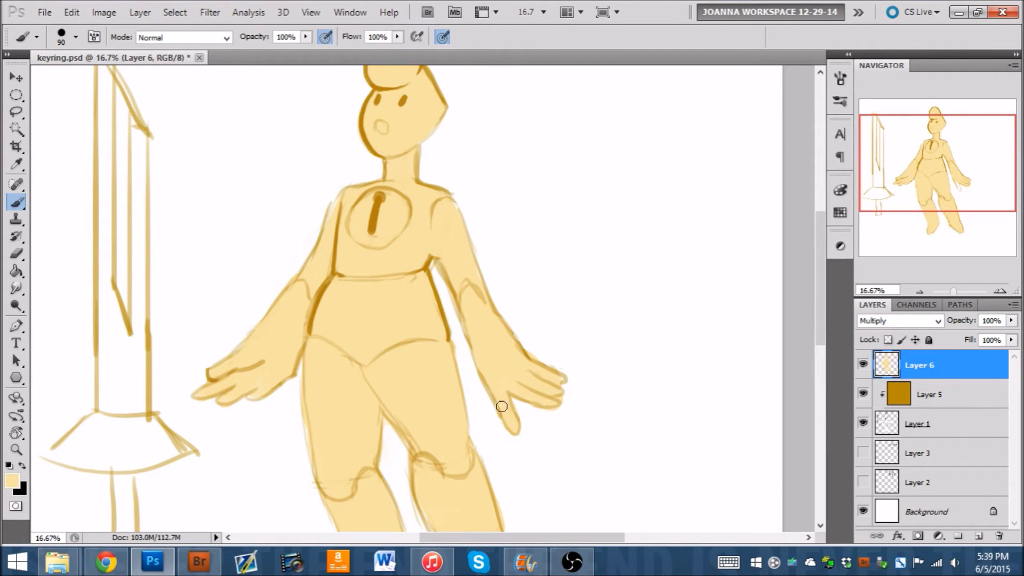
# - Sample white from the blank area beside the figure as the brush colour
pyautogui.moveTo(982, 199); pyautogui.dragTo(979, 184)
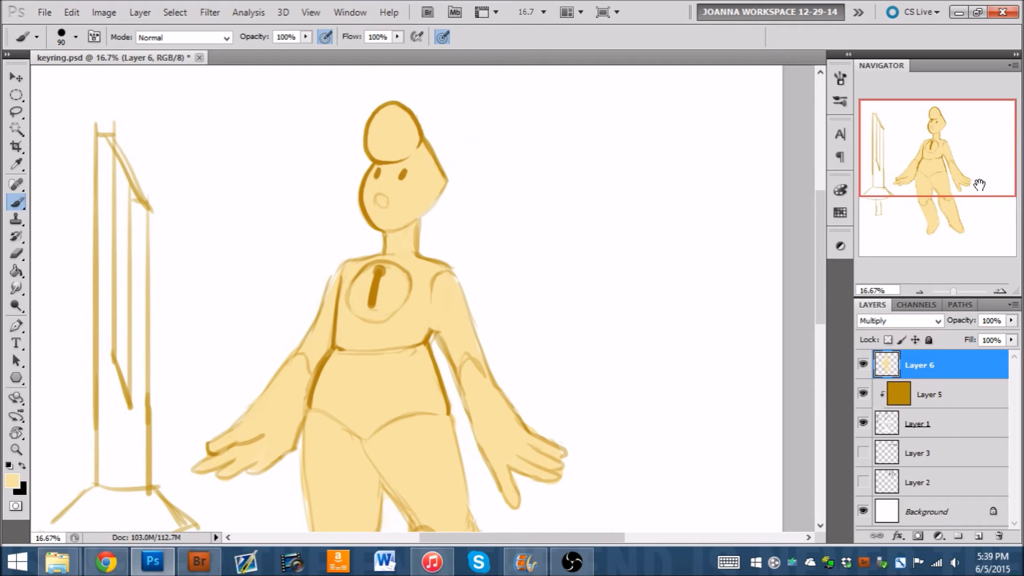
pyautogui.moveTo(937, 145); pyautogui.dragTo(974, 134)
pyautogui.keyDown('alt'); pyautogui.click(602, 230); pyautogui.keyUp('alt')
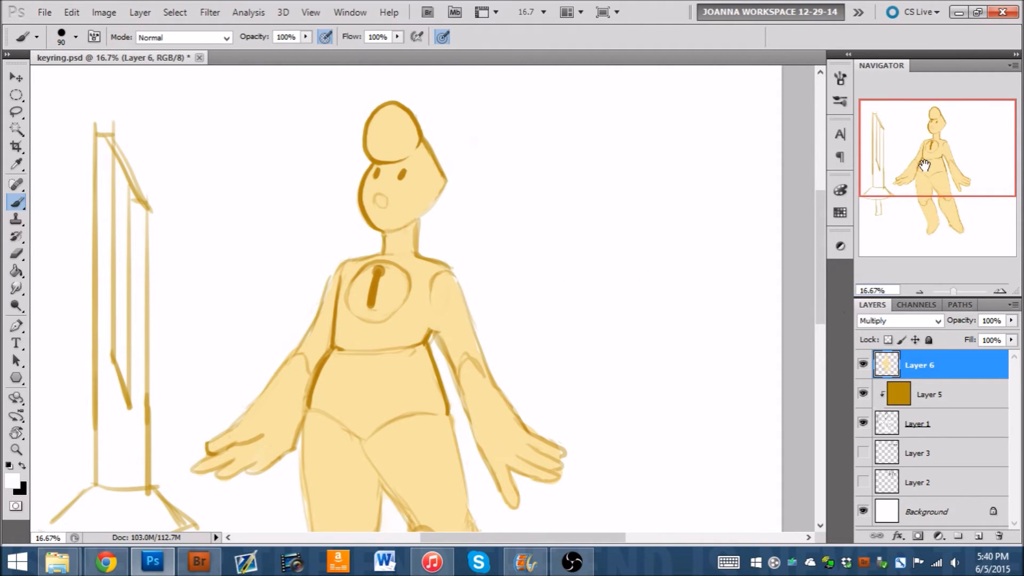
pyautogui.moveTo(922, 157); pyautogui.dragTo(920, 135)
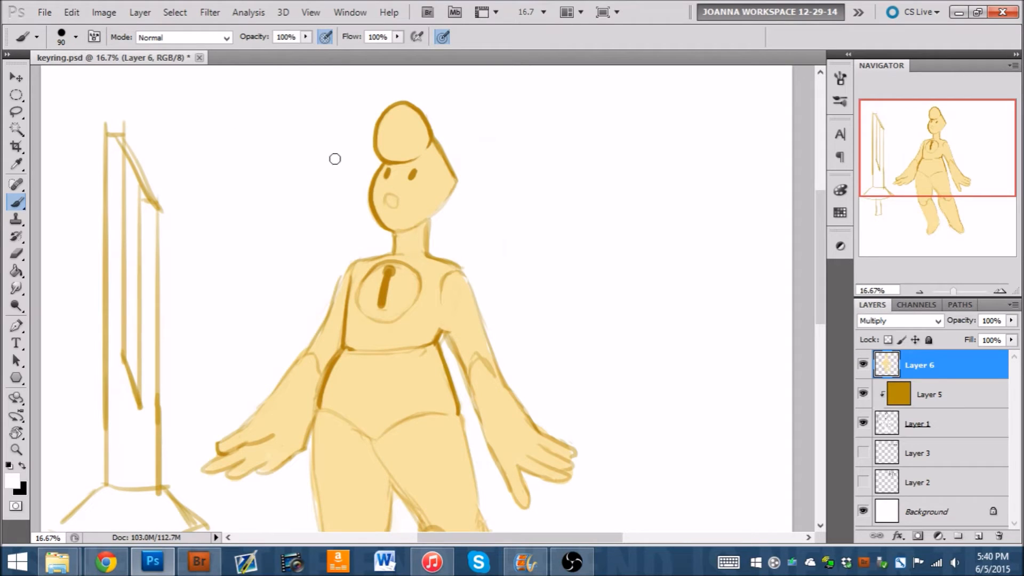
# - Set up a soft round brush with 0% hardness at a size of 175 px
pyautogui.press(']')
pyautogui.press(']')
pyautogui.press(']')
pyautogui.press(']')
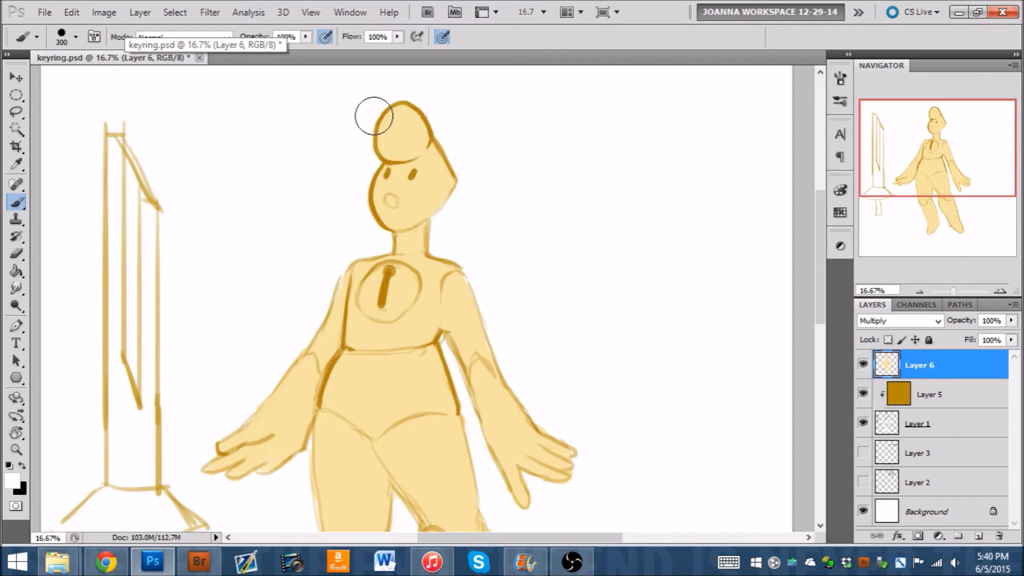
pyautogui.press('[')
pyautogui.press('[')
pyautogui.press('[')
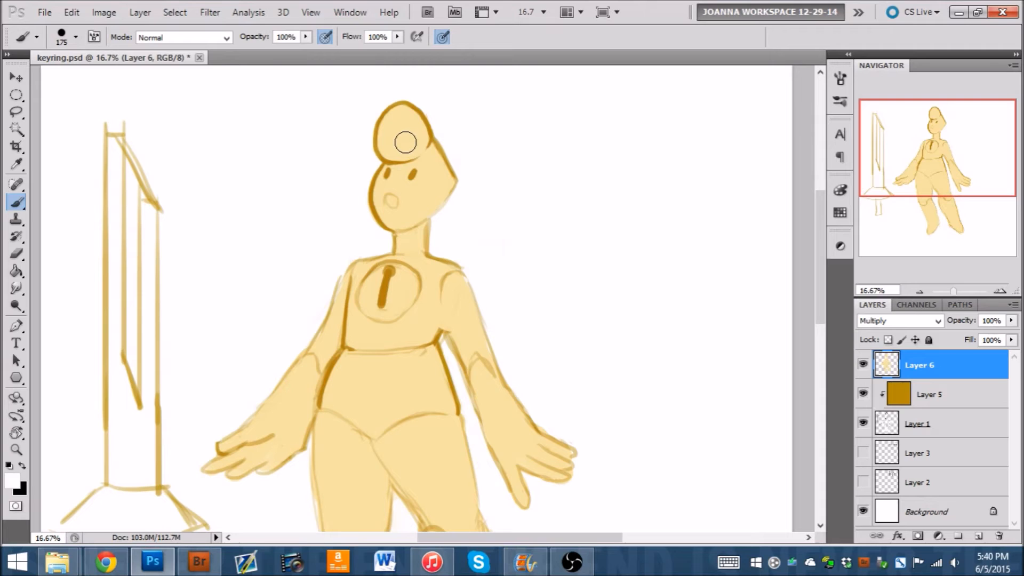
pyautogui.click(75, 39)
pyautogui.click(113, 237)
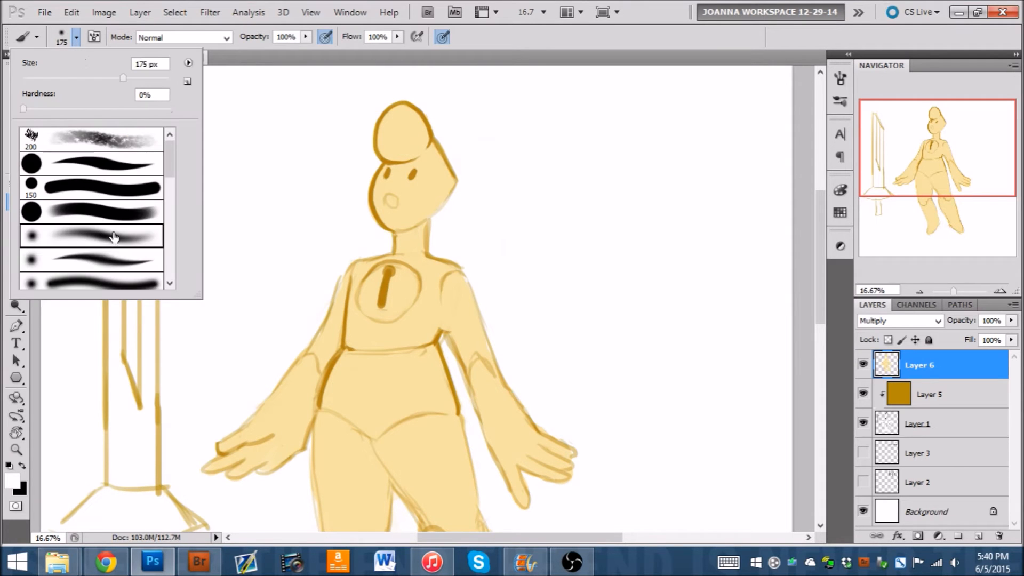
pyautogui.click(605, 197)
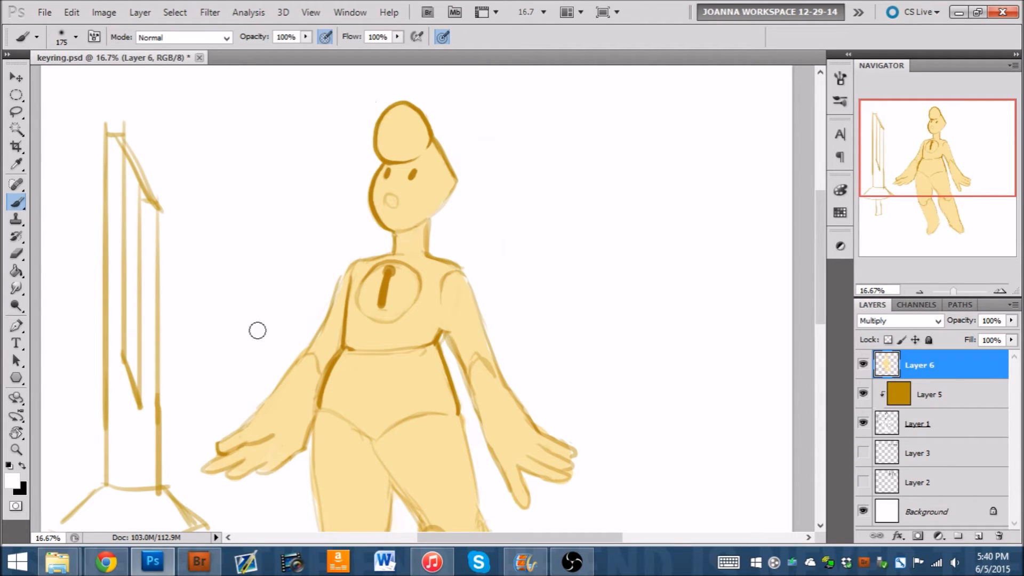
# - Turn off pressure-controlled opacity, enlarge the soft brush to 300 and paint white highlights on the hair, face, chest and belly
pyautogui.click(75, 38)
pyautogui.click(321, 44)
pyautogui.press(']')
pyautogui.press(']')
pyautogui.moveTo(405, 138)
pyautogui.mouseDown()
pyautogui.moveTo(389, 118)
pyautogui.moveTo(412, 119)
pyautogui.mouseUp()
pyautogui.moveTo(410, 200)
pyautogui.mouseDown()
pyautogui.moveTo(410, 177)
pyautogui.moveTo(397, 202)
pyautogui.mouseUp()
pyautogui.press(']')
pyautogui.moveTo(411, 239)
pyautogui.mouseDown()
pyautogui.moveTo(405, 279)
pyautogui.moveTo(387, 292)
pyautogui.moveTo(414, 308)
pyautogui.moveTo(398, 325)
pyautogui.moveTo(387, 382)
pyautogui.moveTo(352, 399)
pyautogui.moveTo(387, 370)
pyautogui.moveTo(417, 400)
pyautogui.mouseUp()
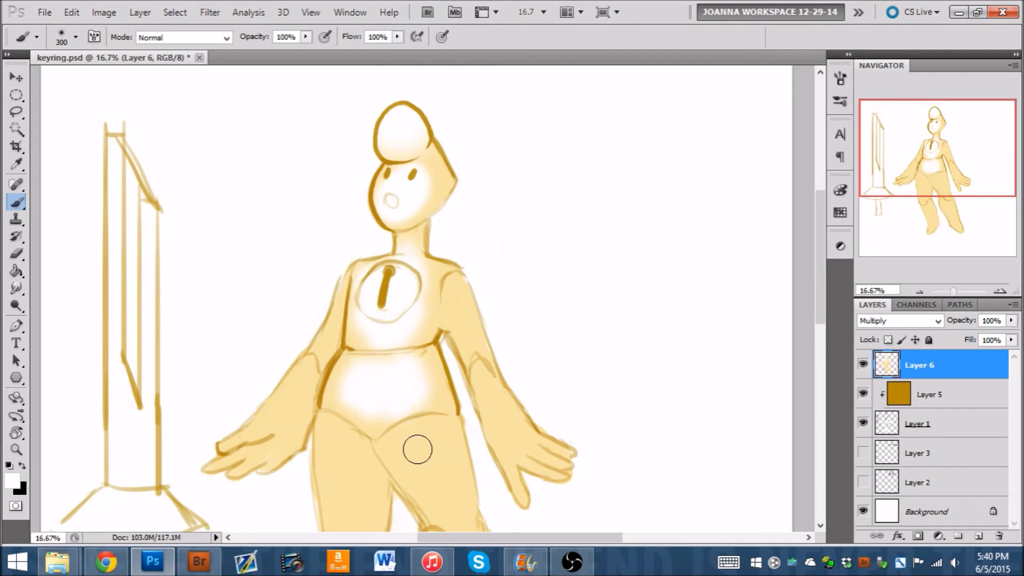
# - Sample tones around the cheek and face highlight with a smaller brush, and return to white at brush size 300
pyautogui.press('[')
pyautogui.press('[')
pyautogui.press('[')
pyautogui.keyDown('alt'); pyautogui.click(437, 189); pyautogui.keyUp('alt')
pyautogui.keyDown('alt'); pyautogui.click(434, 198); pyautogui.keyUp('alt')
pyautogui.keyDown('alt'); pyautogui.click(408, 191); pyautogui.keyUp('alt')
pyautogui.press(']')
pyautogui.press(']')
pyautogui.press(']')
pyautogui.press(']')
pyautogui.press(']')
pyautogui.press(']')
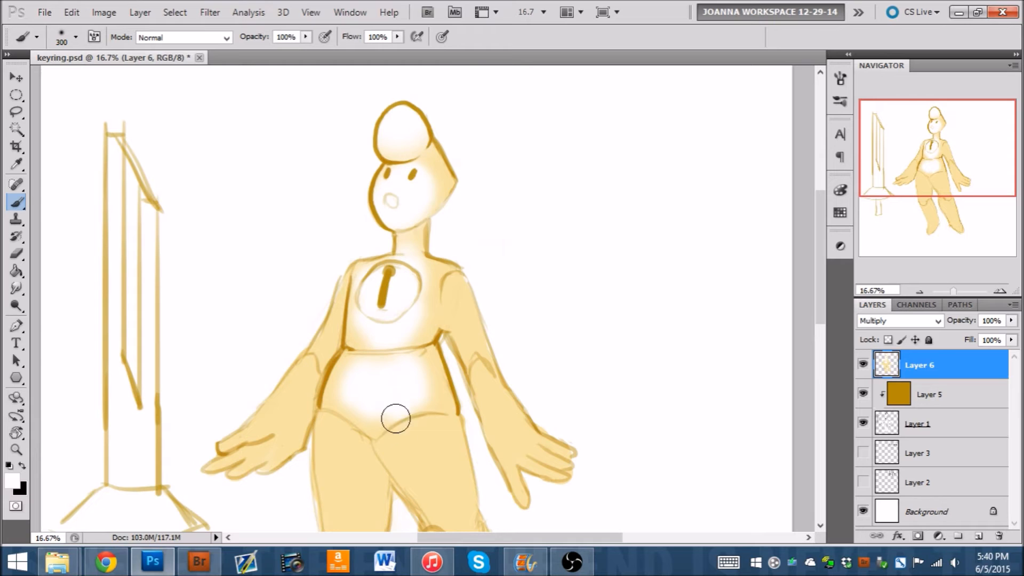
# - Paint soft white highlights down both thighs and lower legs
pyautogui.moveTo(331, 427)
pyautogui.mouseDown()
pyautogui.moveTo(343, 503)
pyautogui.moveTo(437, 469)
pyautogui.moveTo(440, 493)
pyautogui.moveTo(443, 475)
pyautogui.mouseUp()
pyautogui.moveTo(943, 152); pyautogui.dragTo(941, 186)
pyautogui.moveTo(393, 451)
pyautogui.mouseDown()
pyautogui.moveTo(398, 503)
pyautogui.moveTo(404, 492)
pyautogui.moveTo(502, 478)
pyautogui.moveTo(487, 401)
pyautogui.moveTo(507, 480)
pyautogui.mouseUp()
pyautogui.moveTo(908, 183); pyautogui.dragTo(907, 155)
# - Reduce the soft brush to size 175 and paint white highlights along both arms and forearms
pyautogui.press('[')
pyautogui.press('[')
pyautogui.press('[')
pyautogui.press('[')
pyautogui.press('[')
pyautogui.moveTo(439, 252)
pyautogui.mouseDown()
pyautogui.moveTo(501, 405)
pyautogui.moveTo(491, 361)
pyautogui.moveTo(518, 405)
pyautogui.mouseUp()
pyautogui.moveTo(332, 276)
pyautogui.mouseDown()
pyautogui.moveTo(258, 393)
pyautogui.moveTo(279, 370)
pyautogui.moveTo(291, 423)
pyautogui.mouseUp()
pyautogui.moveTo(867, 168); pyautogui.dragTo(886, 180)
pyautogui.moveTo(477, 352); pyautogui.dragTo(463, 331)
pyautogui.moveTo(965, 174); pyautogui.dragTo(971, 153)
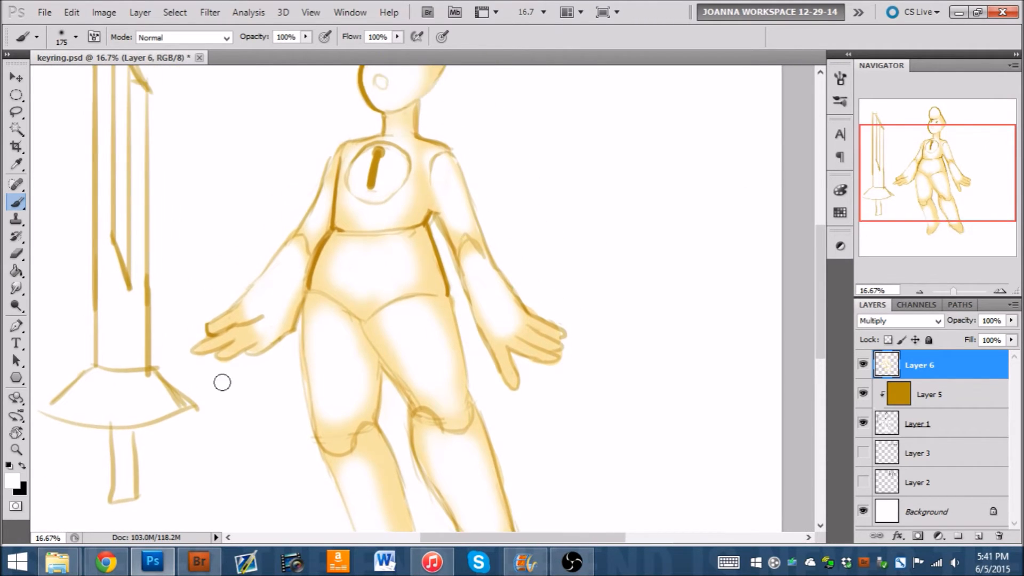
# - Try a black zigzag and a dense scribble with the soft brush in the blank area beside the figure, and undo both
pyautogui.press('x')
pyautogui.moveTo(633, 111)
pyautogui.mouseDown()
pyautogui.moveTo(616, 119)
pyautogui.moveTo(677, 480)
pyautogui.moveTo(661, 501)
pyautogui.mouseUp()
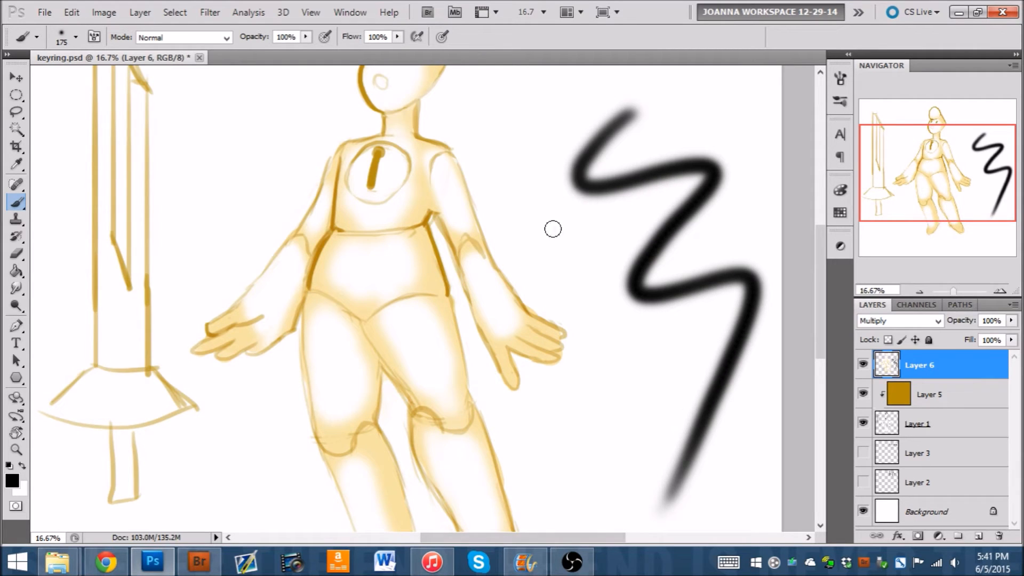
pyautogui.moveTo(608, 142)
pyautogui.mouseDown()
pyautogui.moveTo(589, 170)
pyautogui.moveTo(651, 119)
pyautogui.moveTo(674, 149)
pyautogui.mouseUp()
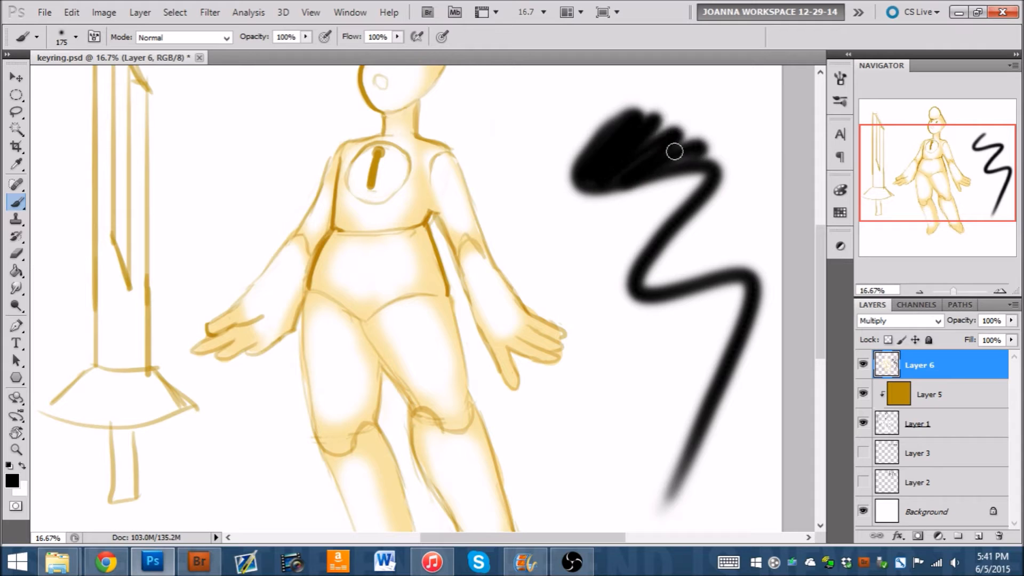
pyautogui.hotkey('ctrl', 'z')
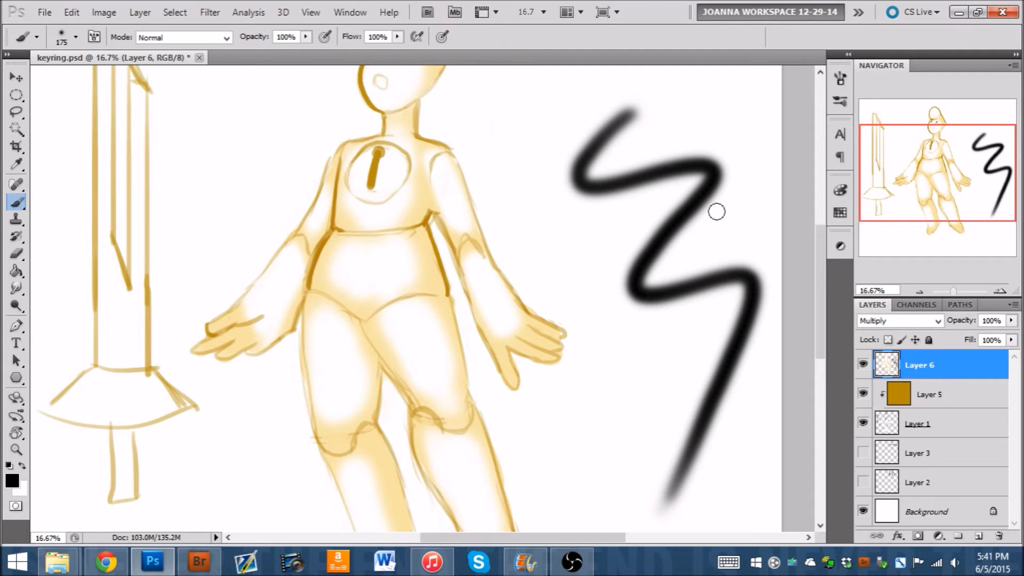
pyautogui.hotkey('ctrl', 'z')
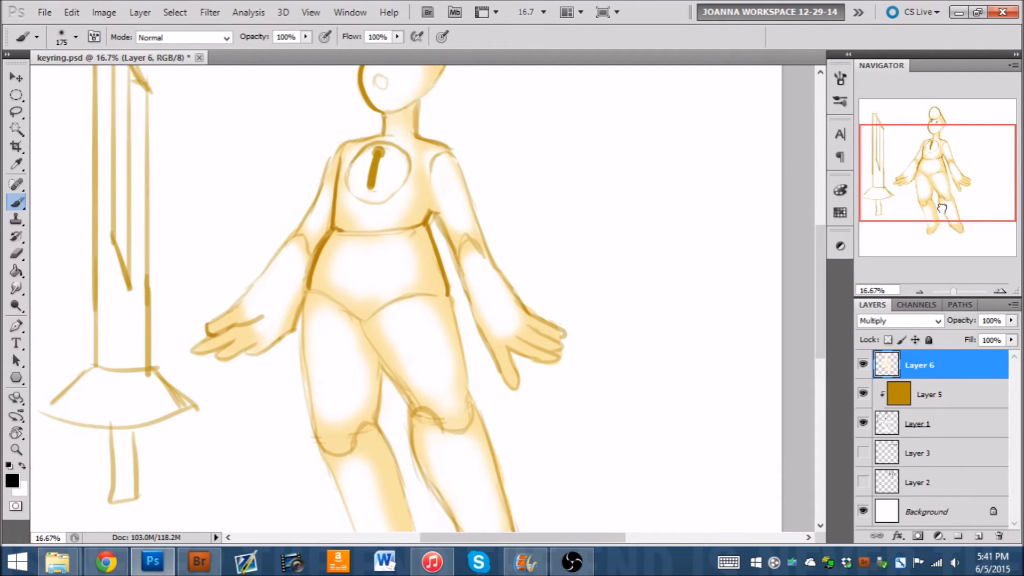
# - Switch to the round brush with 100% hardness at 175 px and revert the soft highlights on the body
pyautogui.moveTo(942, 209); pyautogui.dragTo(943, 181)
pyautogui.click(76, 37)
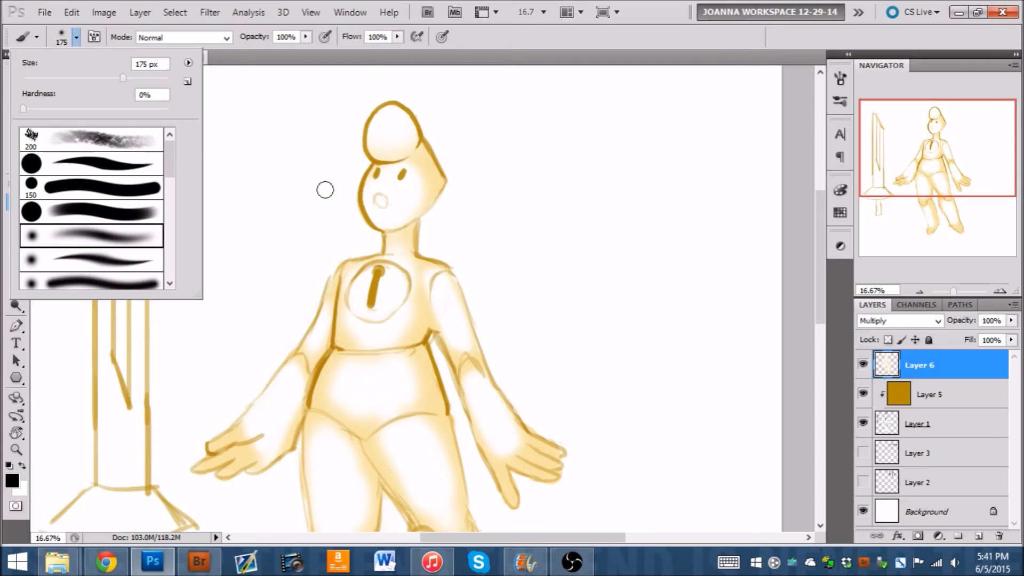
pyautogui.click(134, 212)
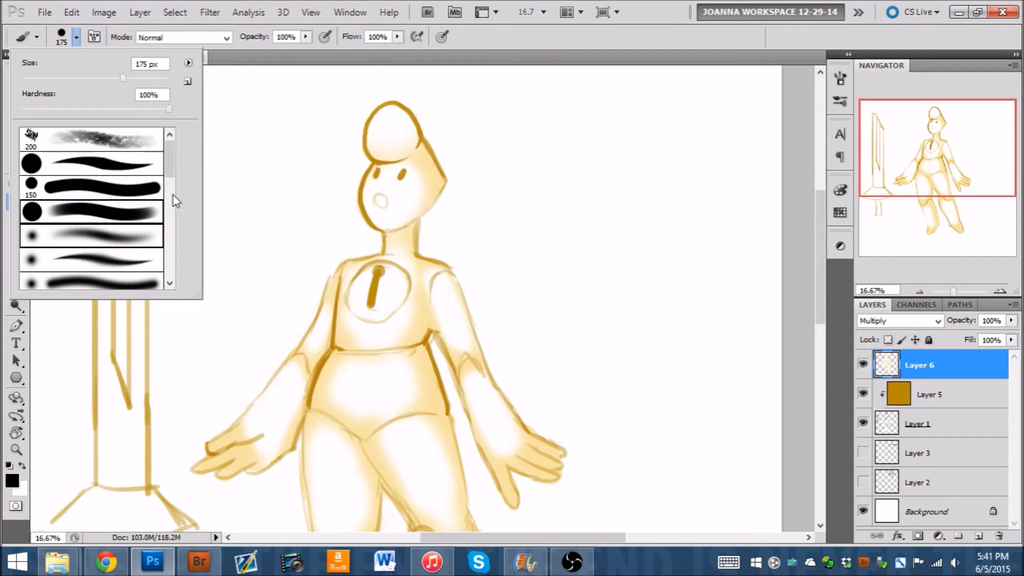
pyautogui.click(942, 152)
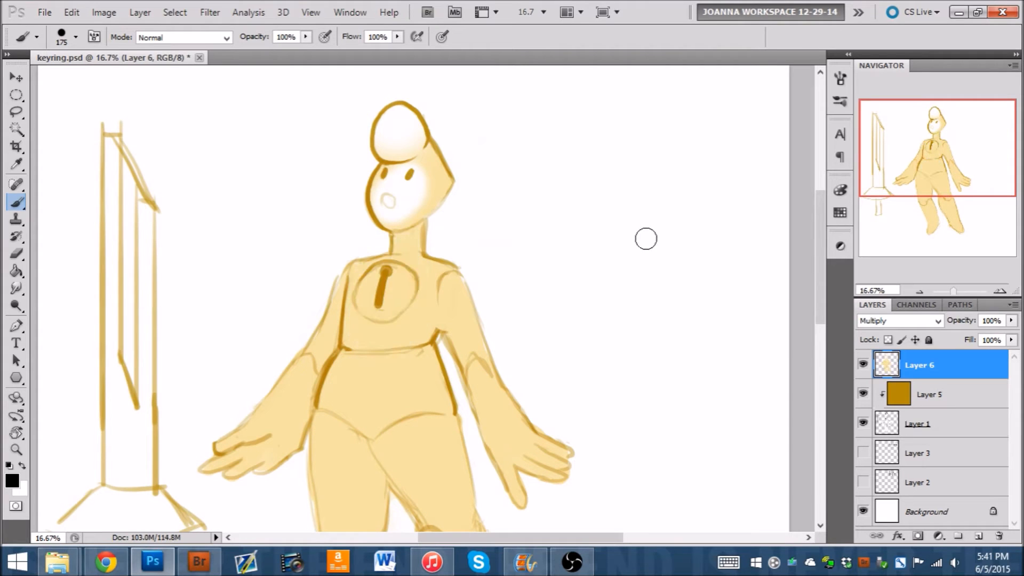
# - Sample white from the blank background and paint pressure-sensitive hard-brush highlights on the hair and face
pyautogui.keyDown('alt'); pyautogui.click(660, 251); pyautogui.keyUp('alt')
pyautogui.moveTo(395, 121); pyautogui.dragTo(395, 120)
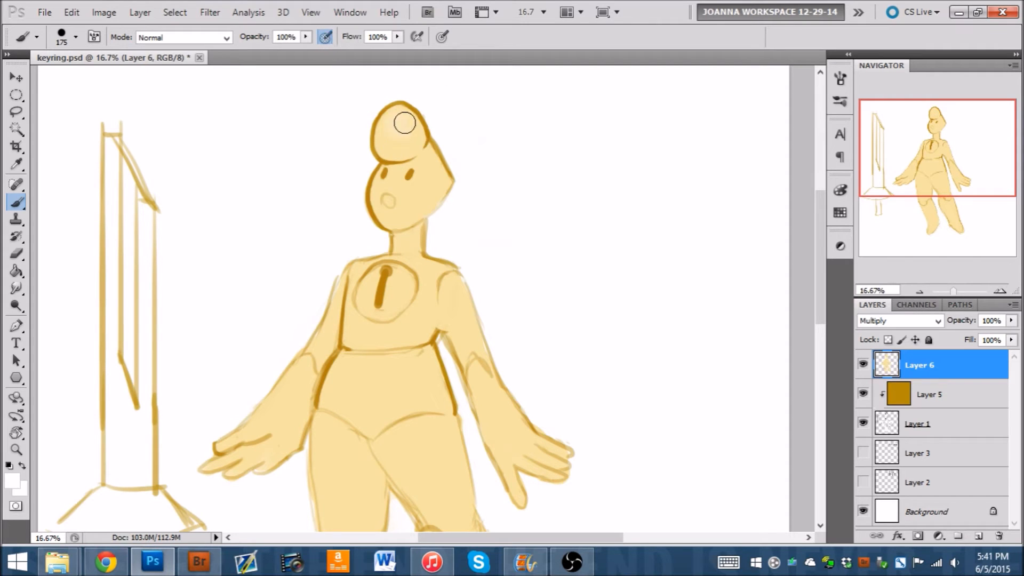
pyautogui.click(444, 39)
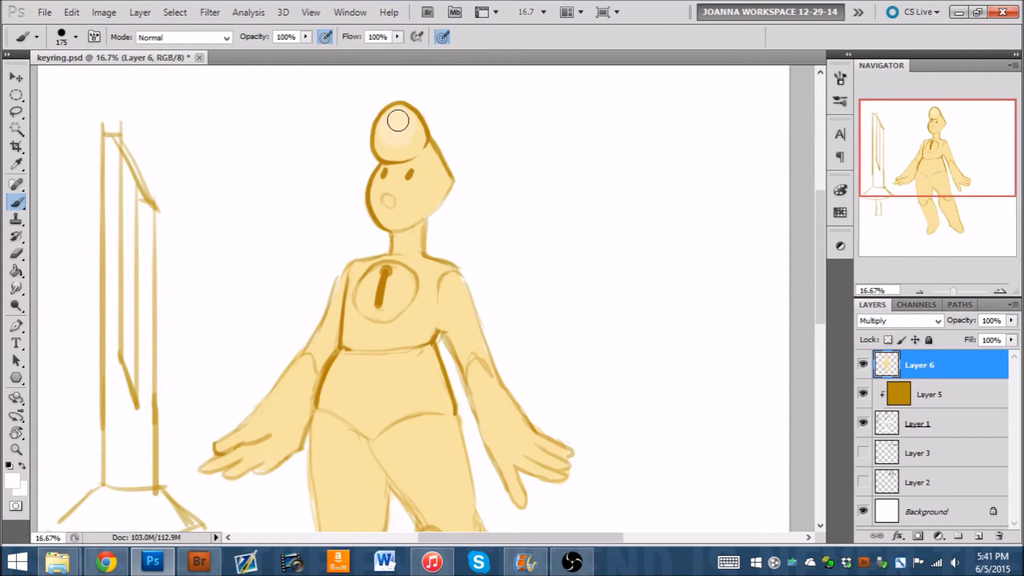
pyautogui.moveTo(391, 120)
pyautogui.mouseDown()
pyautogui.moveTo(393, 130)
pyautogui.moveTo(408, 124)
pyautogui.mouseUp()
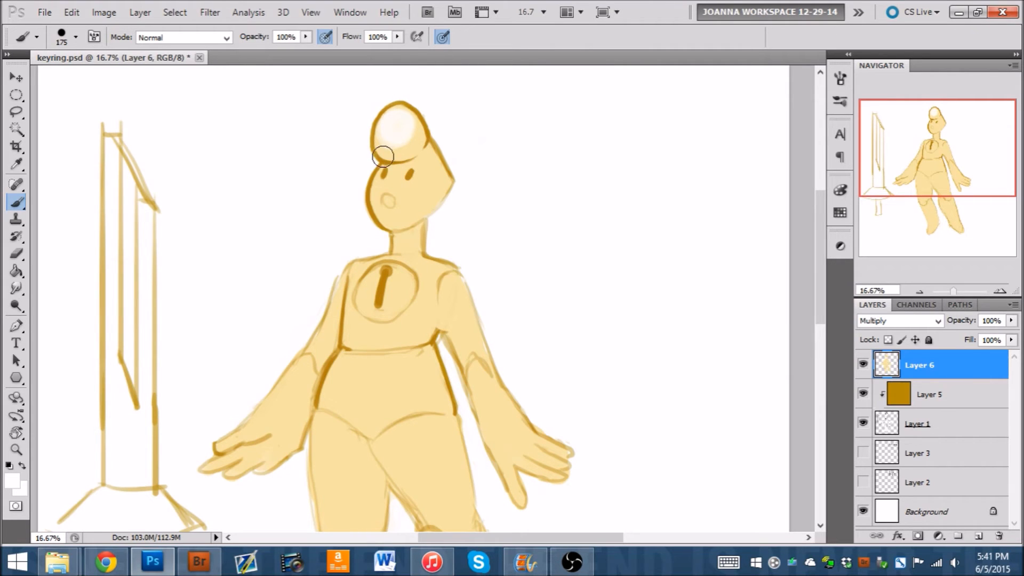
pyautogui.moveTo(389, 180)
pyautogui.mouseDown()
pyautogui.moveTo(401, 204)
pyautogui.moveTo(391, 192)
pyautogui.moveTo(418, 171)
pyautogui.moveTo(401, 204)
pyautogui.moveTo(382, 196)
pyautogui.moveTo(397, 210)
pyautogui.moveTo(409, 198)
pyautogui.moveTo(386, 213)
pyautogui.moveTo(393, 219)
pyautogui.moveTo(422, 176)
pyautogui.moveTo(390, 185)
pyautogui.moveTo(388, 207)
pyautogui.moveTo(402, 212)
pyautogui.moveTo(423, 198)
pyautogui.moveTo(389, 198)
pyautogui.mouseUp()
# - Paint white highlights on the neck, chest, belly and both arms with the hard brush
pyautogui.moveTo(404, 249)
pyautogui.mouseDown()
pyautogui.moveTo(380, 279)
pyautogui.moveTo(372, 273)
pyautogui.moveTo(414, 273)
pyautogui.moveTo(388, 286)
pyautogui.moveTo(371, 332)
pyautogui.moveTo(418, 284)
pyautogui.moveTo(380, 323)
pyautogui.moveTo(360, 313)
pyautogui.moveTo(358, 333)
pyautogui.moveTo(373, 335)
pyautogui.moveTo(405, 298)
pyautogui.moveTo(402, 326)
pyautogui.mouseUp()
pyautogui.moveTo(466, 341)
pyautogui.mouseDown()
pyautogui.moveTo(455, 293)
pyautogui.moveTo(510, 407)
pyautogui.moveTo(505, 438)
pyautogui.moveTo(483, 416)
pyautogui.mouseUp()
pyautogui.moveTo(341, 386)
pyautogui.mouseDown()
pyautogui.moveTo(348, 367)
pyautogui.moveTo(337, 399)
pyautogui.moveTo(372, 417)
pyautogui.moveTo(344, 368)
pyautogui.moveTo(419, 363)
pyautogui.moveTo(424, 394)
pyautogui.moveTo(390, 405)
pyautogui.moveTo(404, 393)
pyautogui.moveTo(405, 380)
pyautogui.moveTo(385, 387)
pyautogui.moveTo(399, 342)
pyautogui.mouseUp()
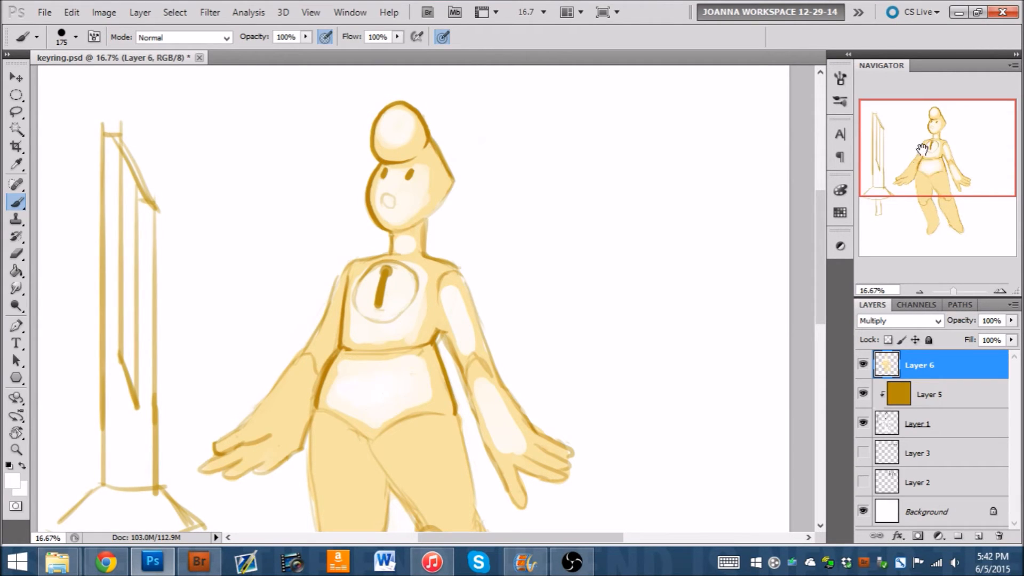
pyautogui.moveTo(921, 150); pyautogui.dragTo(873, 139)
pyautogui.moveTo(331, 300); pyautogui.dragTo(331, 315)
pyautogui.moveTo(267, 343)
pyautogui.mouseDown()
pyautogui.moveTo(301, 347)
pyautogui.moveTo(277, 395)
pyautogui.moveTo(296, 381)
pyautogui.moveTo(296, 405)
pyautogui.mouseUp()
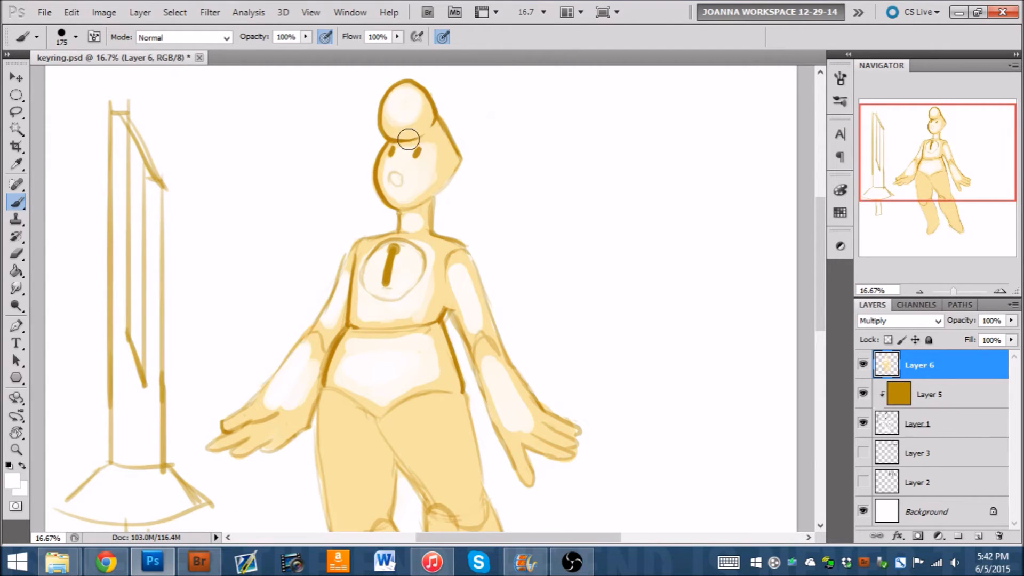
# - Enlarge the brush to size 400 and paint white highlights on both thighs
pyautogui.moveTo(950, 149); pyautogui.dragTo(871, 187)
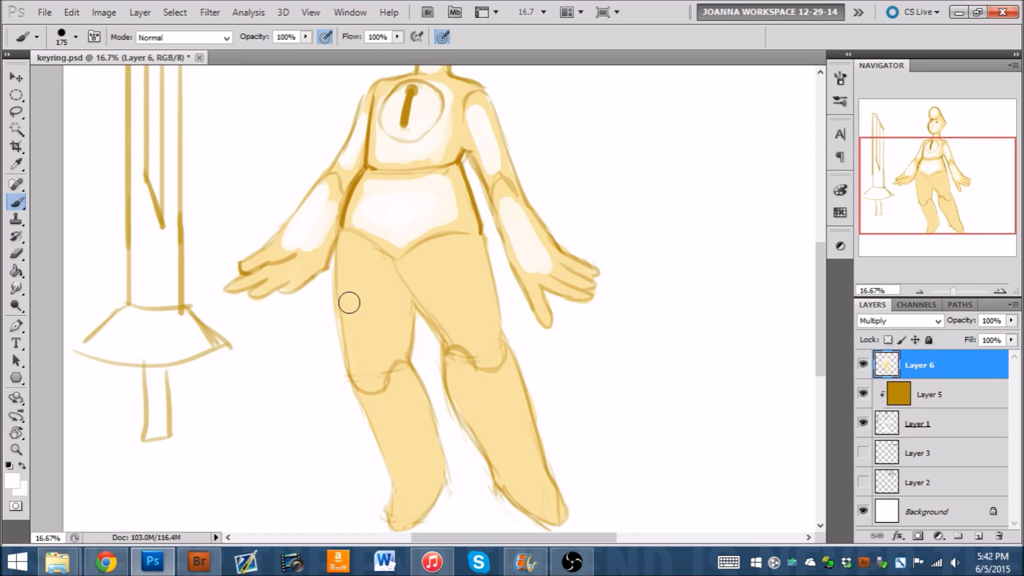
pyautogui.press(']')
pyautogui.press(']')
pyautogui.press(']')
pyautogui.press(']')
pyautogui.moveTo(358, 256); pyautogui.dragTo(368, 336)
pyautogui.moveTo(436, 270)
pyautogui.mouseDown()
pyautogui.moveTo(473, 338)
pyautogui.moveTo(455, 254)
pyautogui.mouseUp()
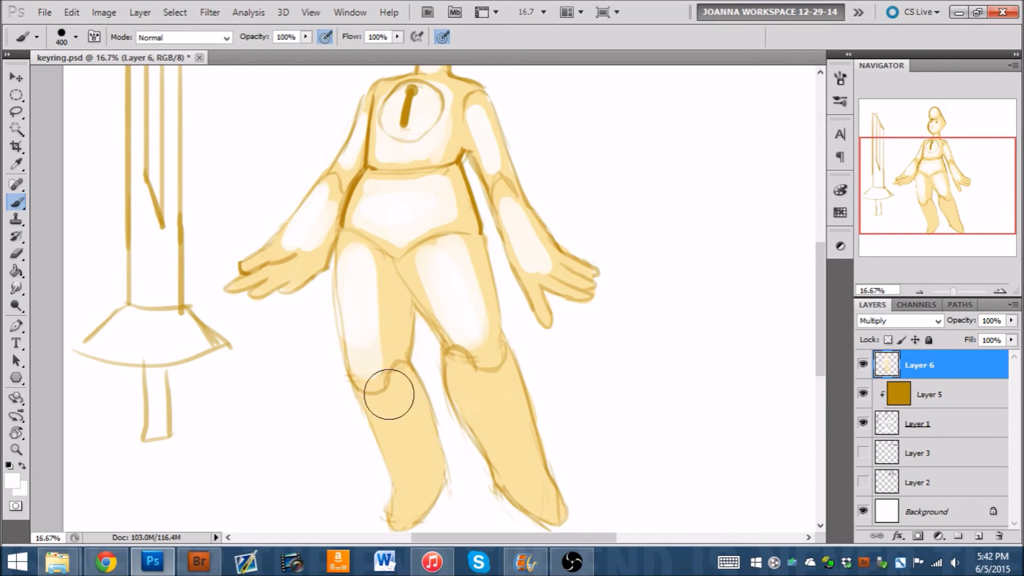
# - Reduce the brush to size 175 and paint white highlights on the lower leg and foot nearest the sword
pyautogui.press('[')
pyautogui.press('[')
pyautogui.press('[')
pyautogui.press('[')
pyautogui.moveTo(376, 408)
pyautogui.mouseDown()
pyautogui.moveTo(402, 478)
pyautogui.moveTo(375, 413)
pyautogui.moveTo(407, 461)
pyautogui.moveTo(389, 441)
pyautogui.mouseUp()
pyautogui.moveTo(399, 503); pyautogui.dragTo(403, 515)
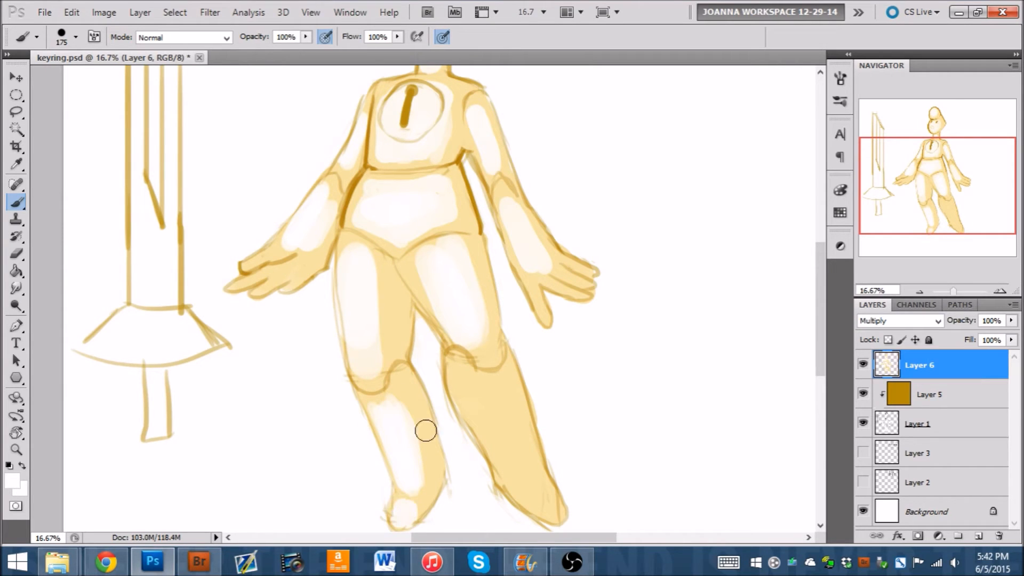
# - Set the brush to size 250 and paint white highlights on the other lower leg, knee and foot
pyautogui.press(']')
pyautogui.press(']')
pyautogui.moveTo(499, 421)
pyautogui.mouseDown()
pyautogui.moveTo(477, 383)
pyautogui.moveTo(523, 469)
pyautogui.moveTo(495, 379)
pyautogui.moveTo(519, 452)
pyautogui.mouseUp()
pyautogui.moveTo(477, 340); pyautogui.dragTo(482, 338)
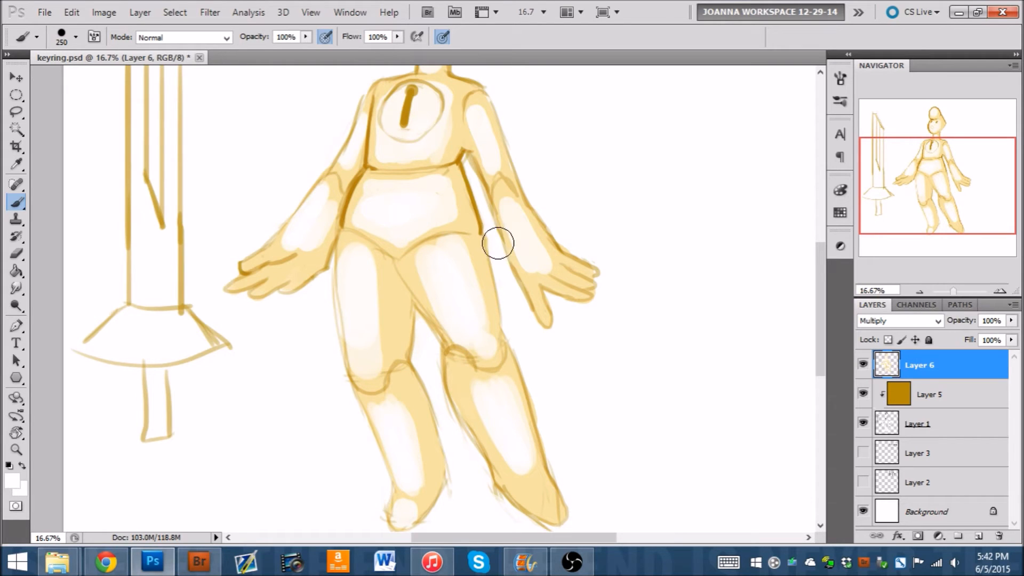
pyautogui.moveTo(525, 506); pyautogui.dragTo(536, 481)
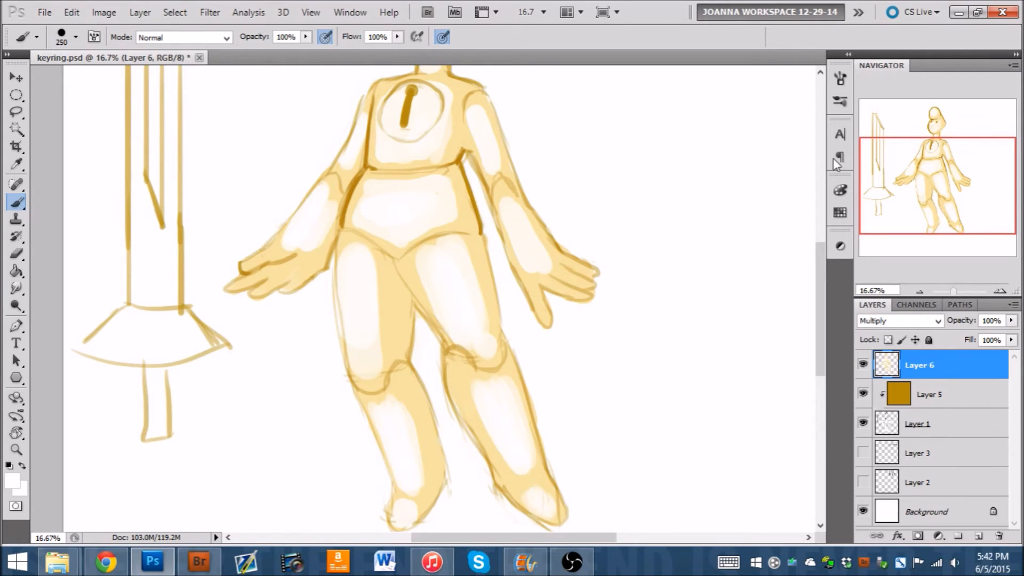
# - Highlight the hand farthest from the sword, and extend the other forearm's highlight with sampled tones at brush size 125
pyautogui.moveTo(959, 171); pyautogui.dragTo(877, 162)
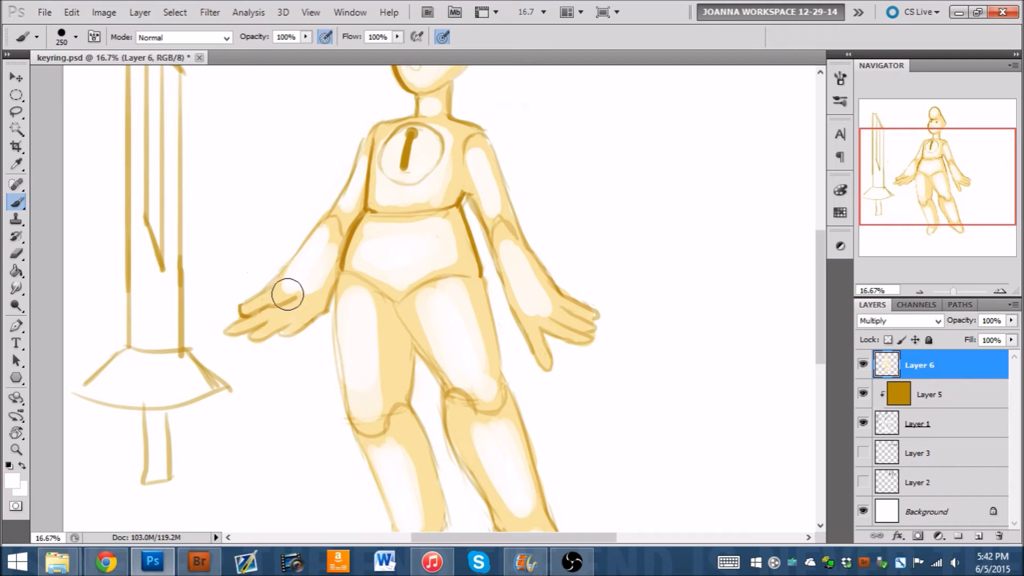
pyautogui.moveTo(558, 313)
pyautogui.mouseDown()
pyautogui.moveTo(573, 336)
pyautogui.moveTo(529, 298)
pyautogui.moveTo(571, 329)
pyautogui.moveTo(548, 290)
pyautogui.mouseUp()
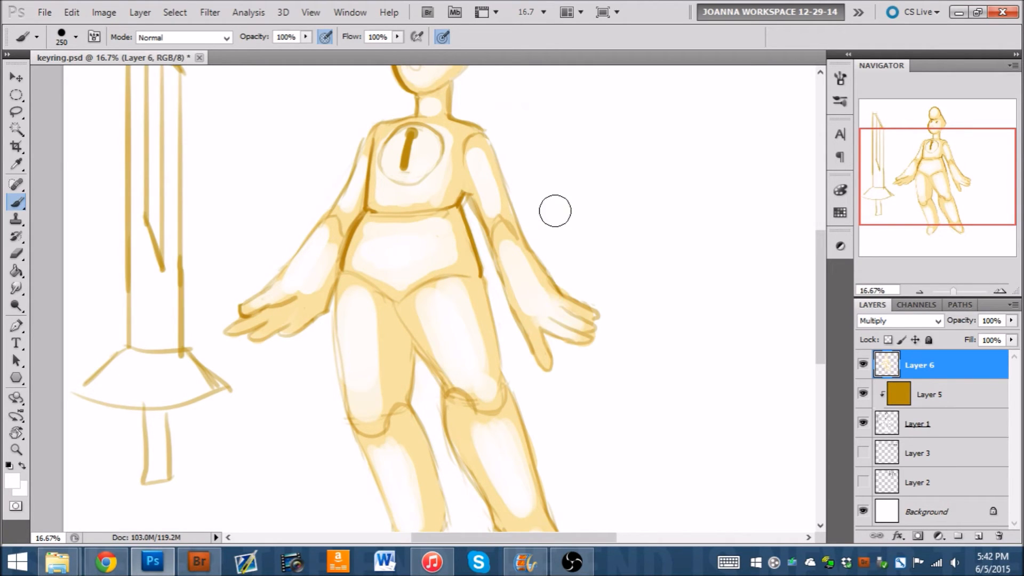
pyautogui.press('[')
pyautogui.press('[')
pyautogui.press('[')
pyautogui.press('[')
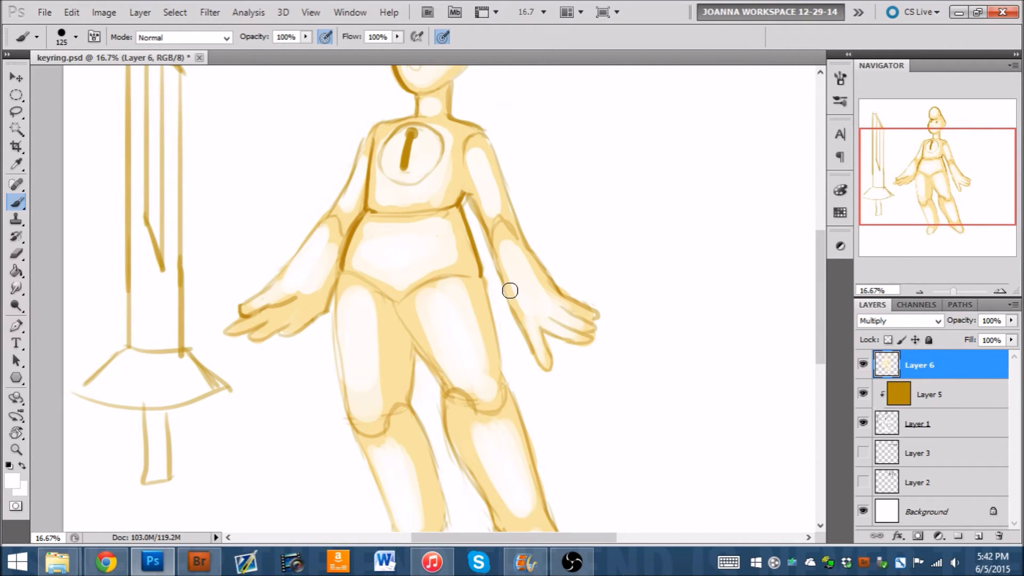
pyautogui.keyDown('alt'); pyautogui.click(314, 304); pyautogui.keyUp('alt')
pyautogui.moveTo(309, 297); pyautogui.dragTo(337, 250)
pyautogui.keyDown('alt'); pyautogui.click(282, 279); pyautogui.keyUp('alt')
# - Try a black tree doodle in the blank area beside the figure, remove it and switch the brush colour back to white
pyautogui.moveTo(962, 130); pyautogui.dragTo(964, 115)
pyautogui.moveTo(660, 359)
pyautogui.mouseDown()
pyautogui.moveTo(658, 278)
pyautogui.moveTo(603, 224)
pyautogui.mouseUp()
pyautogui.moveTo(659, 266)
pyautogui.mouseDown()
pyautogui.moveTo(655, 212)
pyautogui.moveTo(696, 224)
pyautogui.mouseUp()
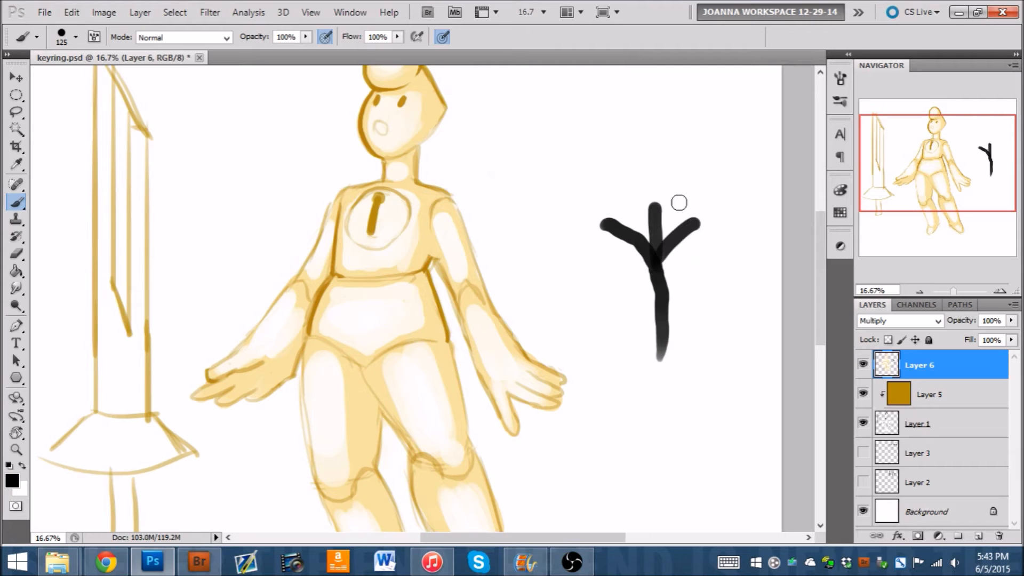
pyautogui.moveTo(638, 278)
pyautogui.mouseDown()
pyautogui.moveTo(644, 144)
pyautogui.moveTo(757, 241)
pyautogui.moveTo(667, 271)
pyautogui.mouseUp()
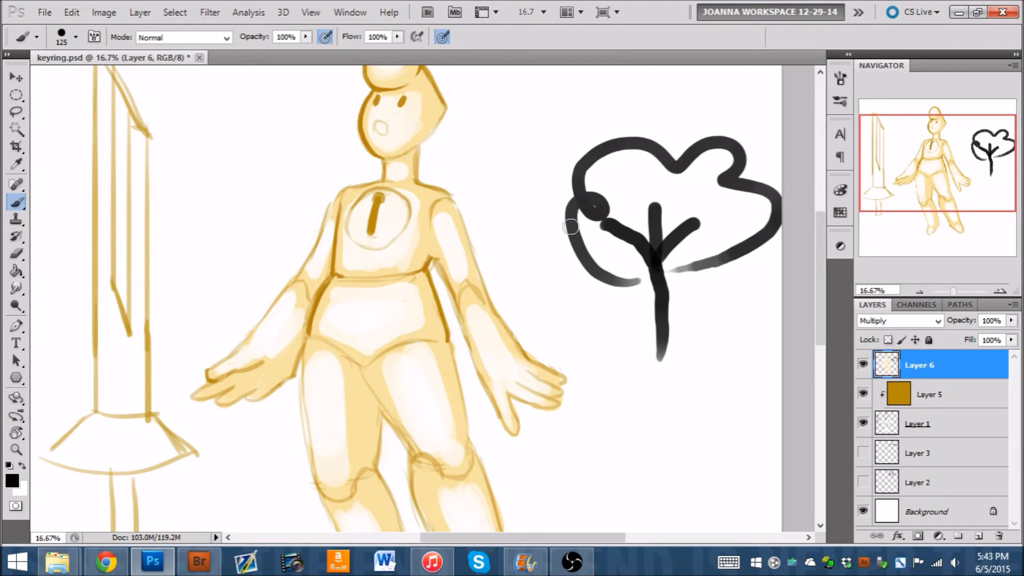
pyautogui.moveTo(583, 130)
pyautogui.mouseDown()
pyautogui.moveTo(679, 423)
pyautogui.moveTo(812, 129)
pyautogui.mouseUp()
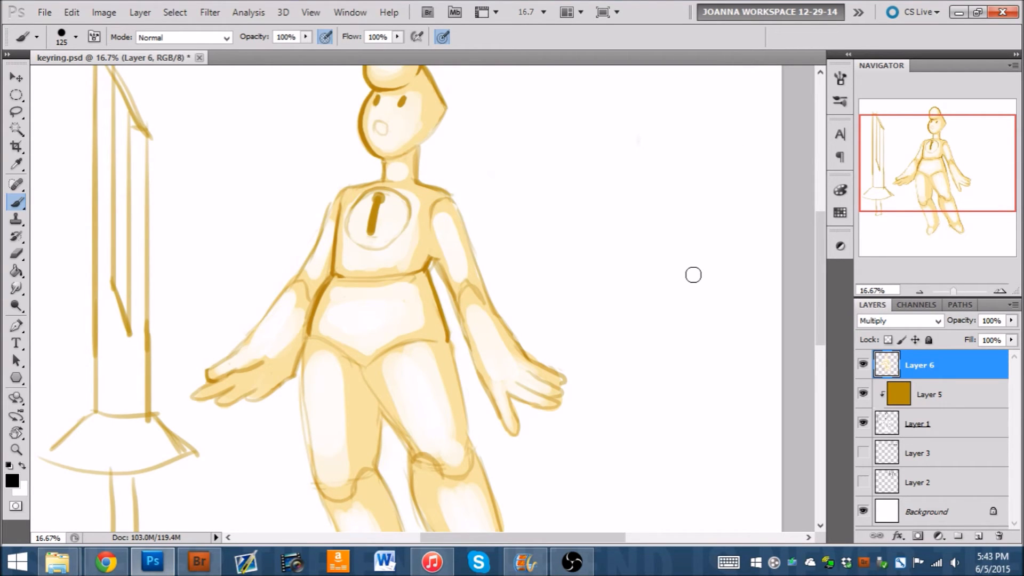
pyautogui.moveTo(889, 114); pyautogui.dragTo(887, 101)
pyautogui.press('x')
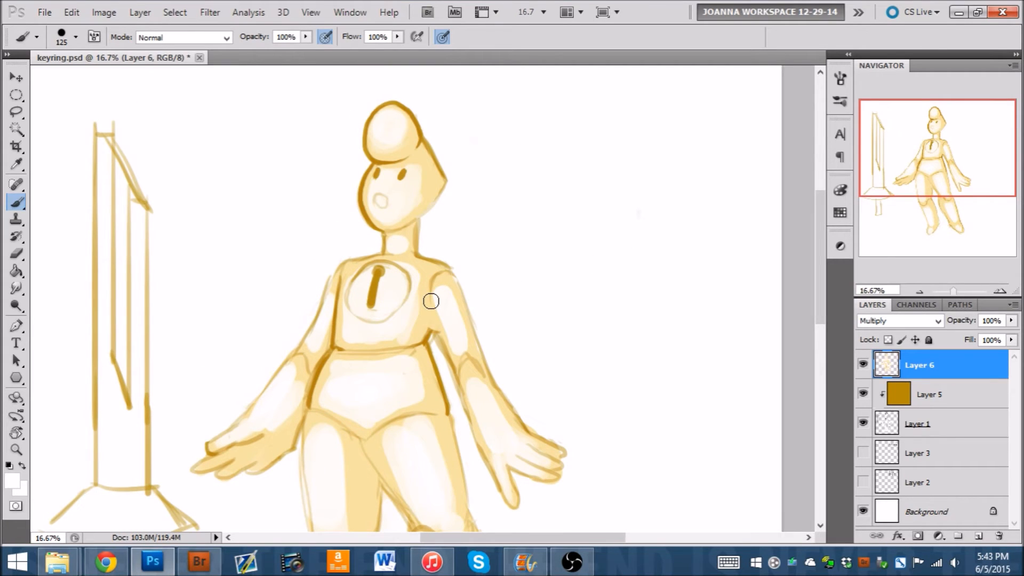
# - Rework the highlight in the hair with a cream tone, working at 33.33% zoom on the head
pyautogui.click(999, 291)
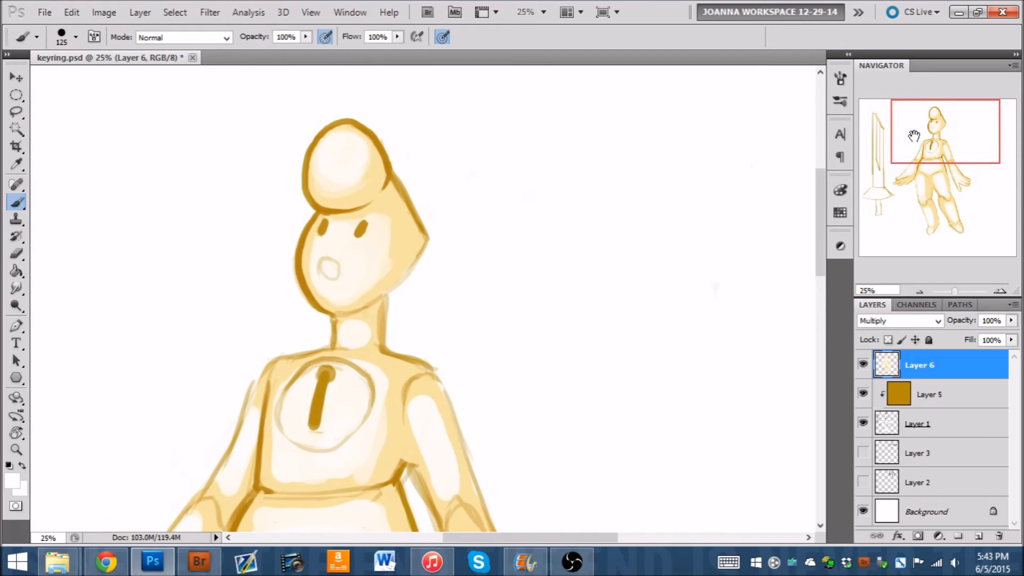
pyautogui.moveTo(364, 165); pyautogui.dragTo(344, 177)
pyautogui.click(999, 290)
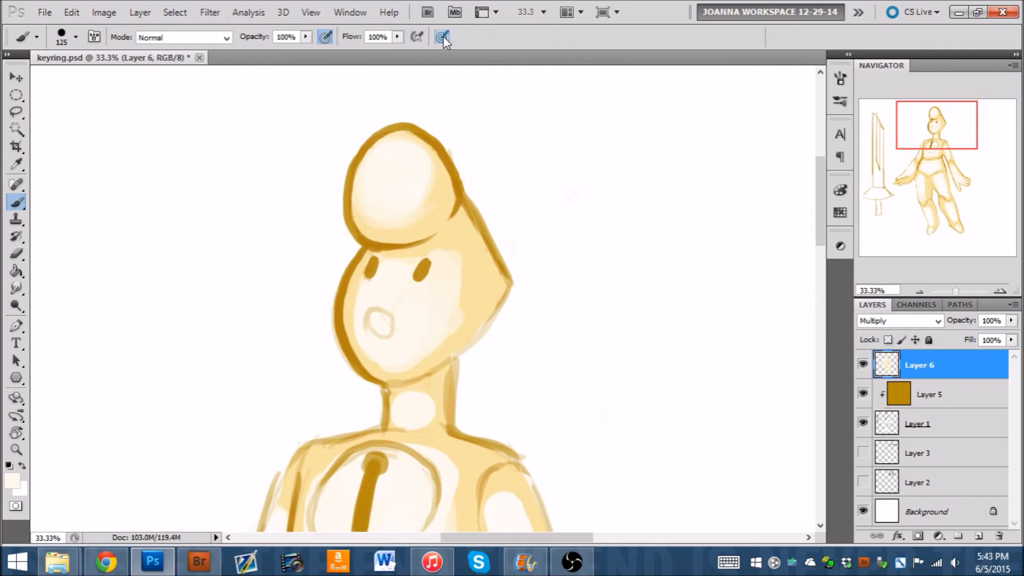
# - Turn off pressure-controlled brush size and blend the hair highlight's edges with sampled cream tones at brush size 80
pyautogui.click(442, 39)
pyautogui.keyDown('alt'); pyautogui.click(565, 98); pyautogui.keyUp('alt')
pyautogui.keyDown('alt'); pyautogui.click(442, 192); pyautogui.keyUp('alt')
pyautogui.press('[')
pyautogui.press('[')
pyautogui.press('[')
pyautogui.keyDown('alt'); pyautogui.click(395, 194); pyautogui.keyUp('alt')
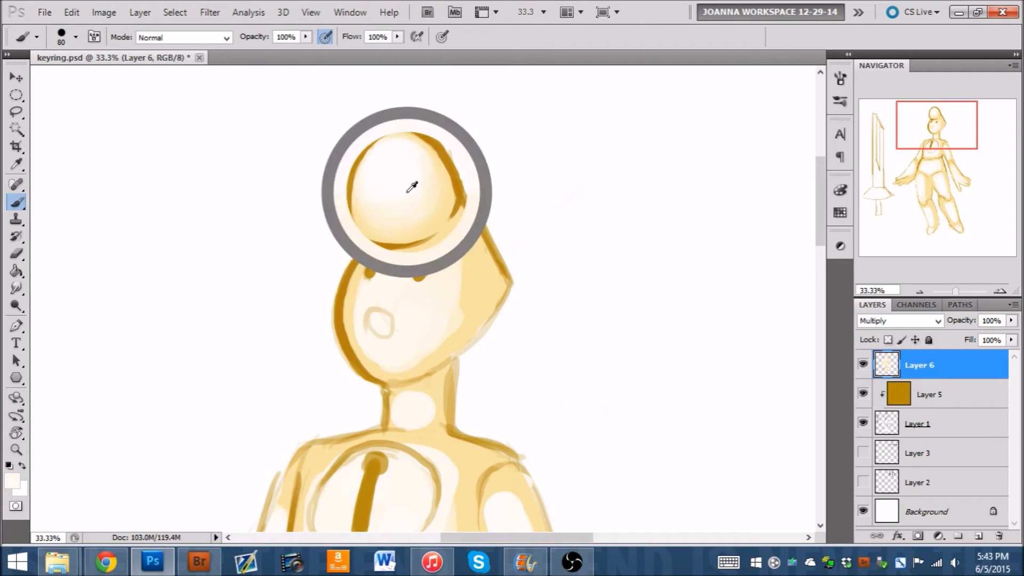
pyautogui.keyDown('alt'); pyautogui.click(383, 209); pyautogui.keyUp('alt')
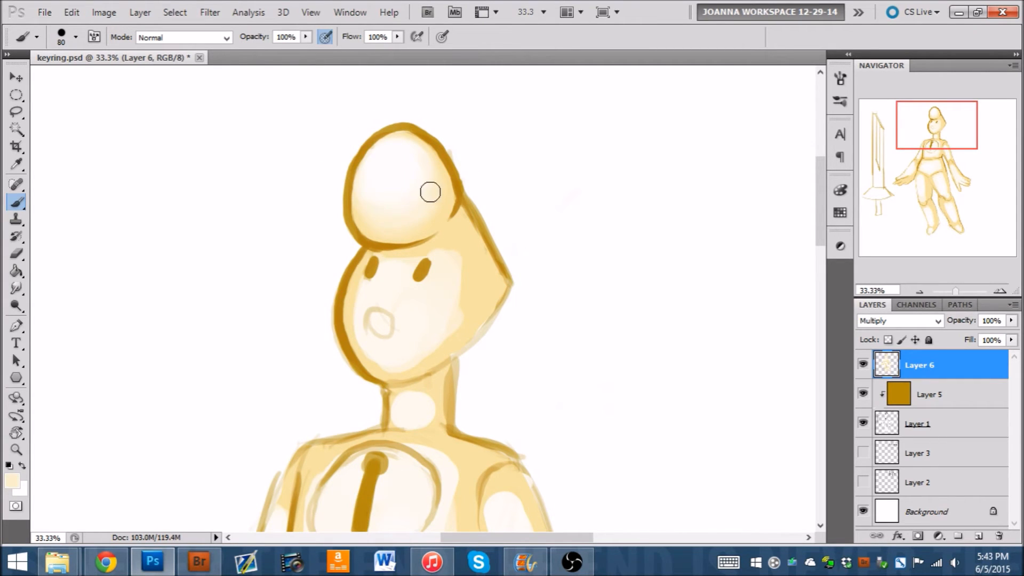
pyautogui.keyDown('alt'); pyautogui.click(442, 204); pyautogui.keyUp('alt')
pyautogui.keyDown('alt'); pyautogui.click(397, 164); pyautogui.keyUp('alt')
# - Soften the shaded side of the face and the jawline with sampled yellow and cream tones at brush size 80
pyautogui.keyDown('alt'); pyautogui.click(454, 234); pyautogui.keyUp('alt')
pyautogui.moveTo(462, 240); pyautogui.dragTo(463, 337)
pyautogui.moveTo(470, 266)
pyautogui.mouseDown()
pyautogui.moveTo(427, 342)
pyautogui.moveTo(388, 370)
pyautogui.mouseUp()
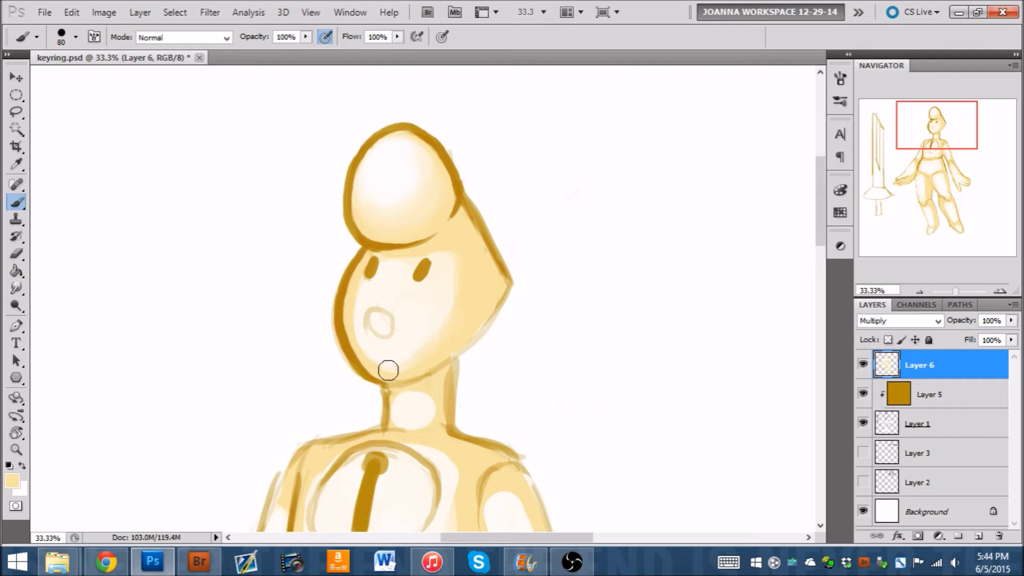
pyautogui.keyDown('alt'); pyautogui.click(426, 306); pyautogui.keyUp('alt')
pyautogui.keyDown('alt'); pyautogui.click(411, 331); pyautogui.keyUp('alt')
pyautogui.keyDown('alt'); pyautogui.click(465, 325); pyautogui.keyUp('alt')
pyautogui.keyDown('alt'); pyautogui.click(364, 290); pyautogui.keyUp('alt')
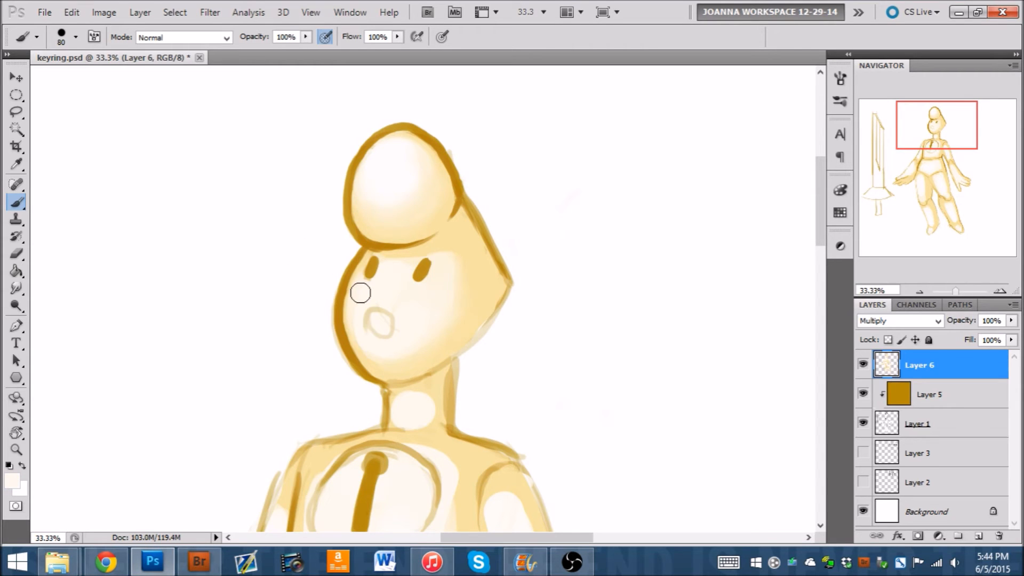
# - Blend the forehead, eye area and chin with tones sampled from the face and hair, reducing the brush to size 60
pyautogui.keyDown('alt'); pyautogui.click(437, 241); pyautogui.keyUp('alt')
pyautogui.keyDown('alt'); pyautogui.click(420, 265); pyautogui.keyUp('alt')
pyautogui.keyDown('alt'); pyautogui.click(403, 256); pyautogui.keyUp('alt')
pyautogui.keyDown('alt'); pyautogui.click(388, 269); pyautogui.keyUp('alt')
pyautogui.keyDown('alt'); pyautogui.click(463, 198); pyautogui.keyUp('alt')
pyautogui.keyDown('alt'); pyautogui.click(385, 344); pyautogui.keyUp('alt')
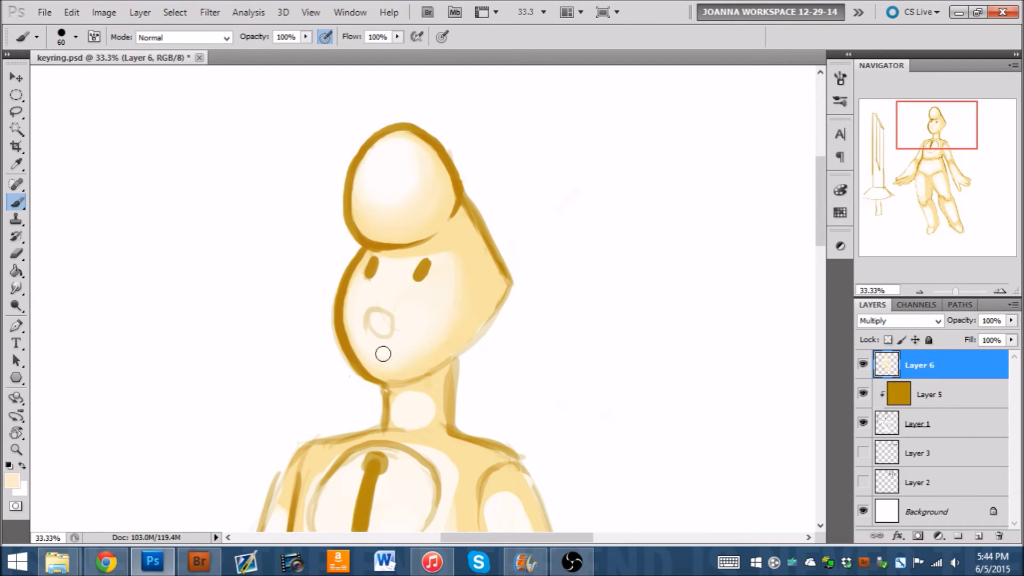
# - Touch up the eyes with the dark gold sampled from one of them, at brush size 35
pyautogui.keyDown('alt'); pyautogui.click(419, 274); pyautogui.keyUp('alt')
pyautogui.press('[')
pyautogui.press('[')
pyautogui.press('[')
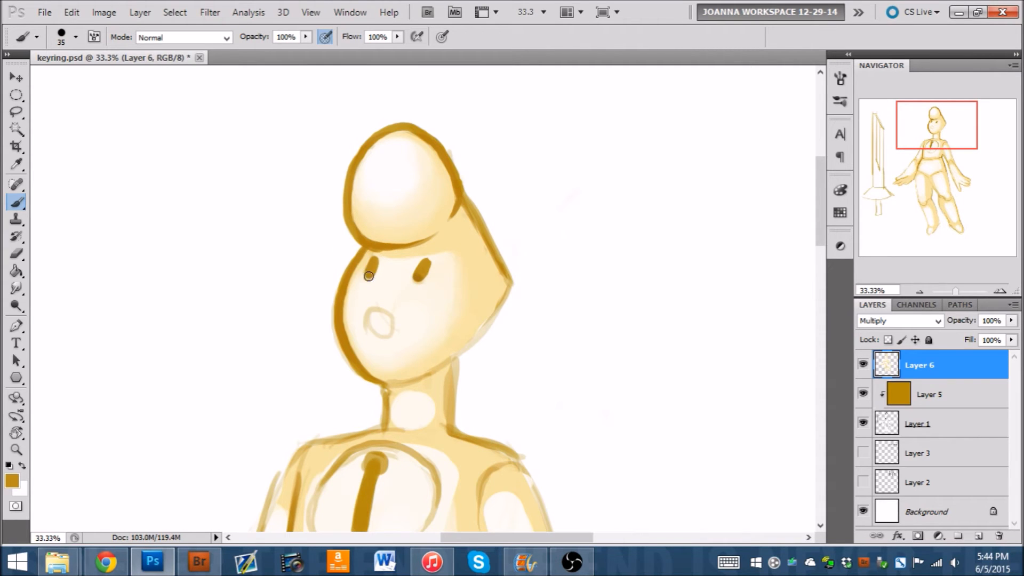
# - Brighten the face highlight with near-white sampled from the hair, trying brush size 250 and settling on 125
pyautogui.moveTo(945, 142); pyautogui.dragTo(944, 150)
pyautogui.keyDown('alt'); pyautogui.click(427, 113); pyautogui.keyUp('alt')
pyautogui.press(']')
pyautogui.press(']')
pyautogui.press(']')
pyautogui.press(']')
pyautogui.press(']')
pyautogui.press(']')
pyautogui.press(']')
pyautogui.press(']')
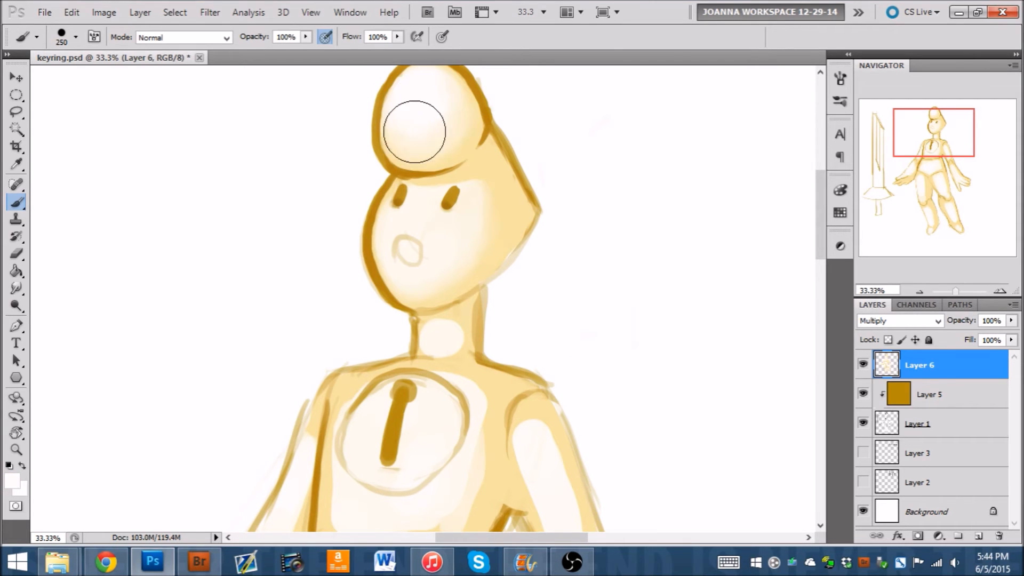
pyautogui.moveTo(956, 136); pyautogui.dragTo(953, 140)
pyautogui.press('[')
pyautogui.press('[')
pyautogui.press('[')
pyautogui.press('[')
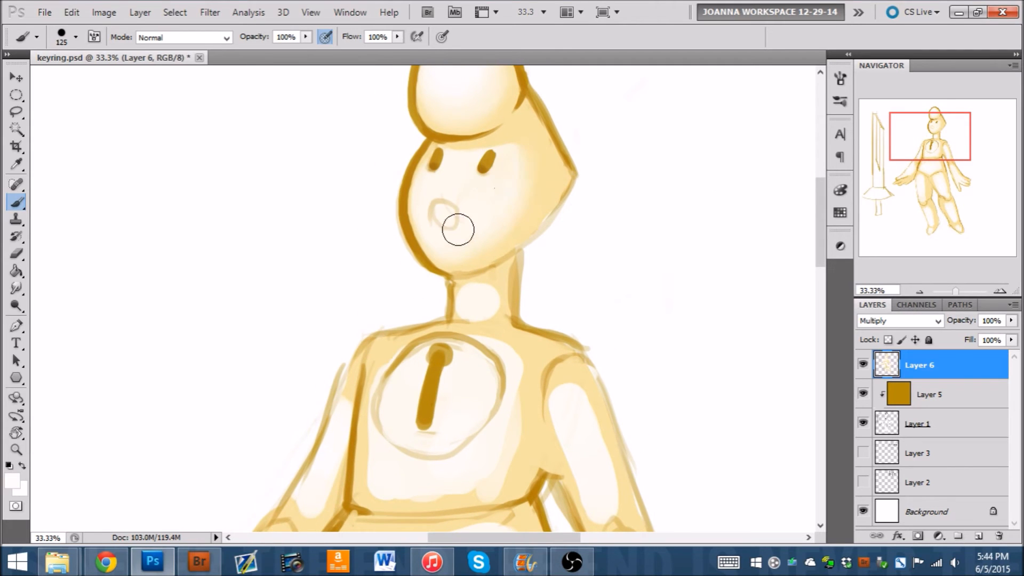
# - Refine the transition between the face and the back of the hair with sampled tones at brush size 40
pyautogui.keyDown('alt'); pyautogui.click(542, 146); pyautogui.keyUp('alt')
pyautogui.press('[')
pyautogui.press('[')
pyautogui.press('[')
pyautogui.press('[')
pyautogui.press('[')
pyautogui.keyDown('alt'); pyautogui.click(445, 171); pyautogui.keyUp('alt')
pyautogui.keyDown('alt'); pyautogui.click(546, 173); pyautogui.keyUp('alt')
# - Extend and soften the neck highlight and the upper chest edge with sampled cream and yellow tones at brush sizes 35 to 60
pyautogui.moveTo(927, 149); pyautogui.dragTo(921, 139)
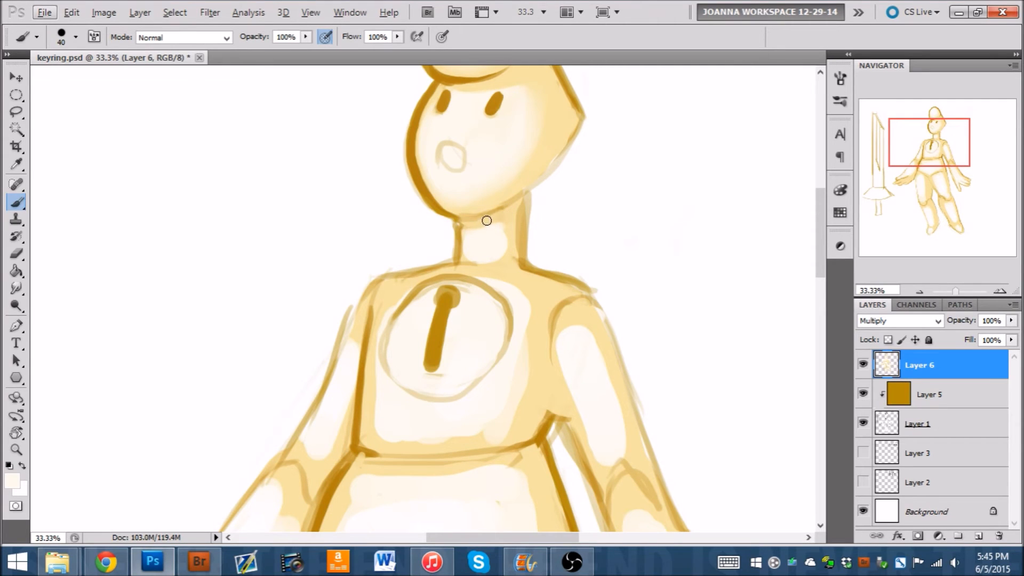
pyautogui.keyDown('alt'); pyautogui.click(489, 248); pyautogui.keyUp('alt')
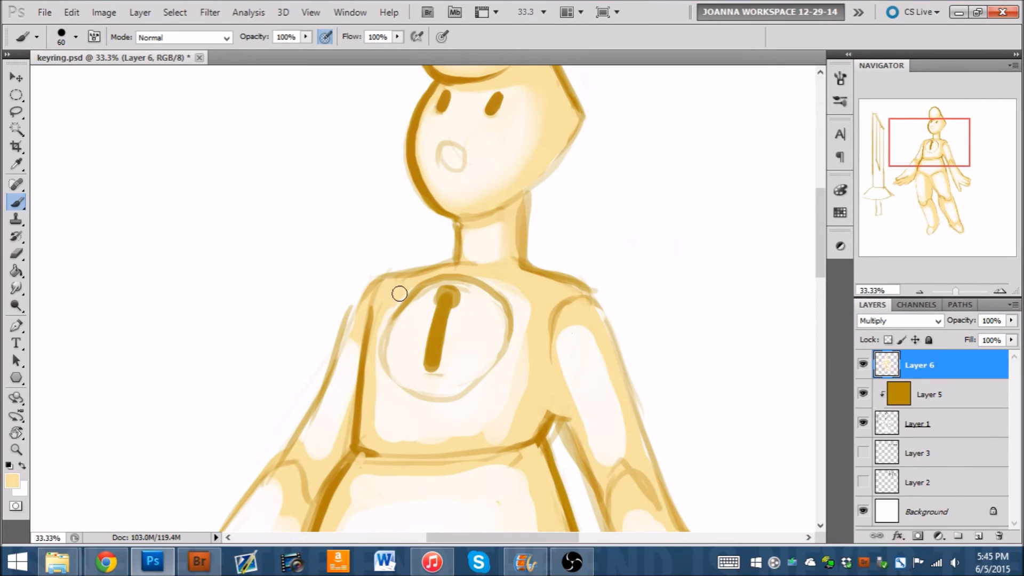
pyautogui.keyDown('alt'); pyautogui.click(421, 415); pyautogui.keyUp('alt')
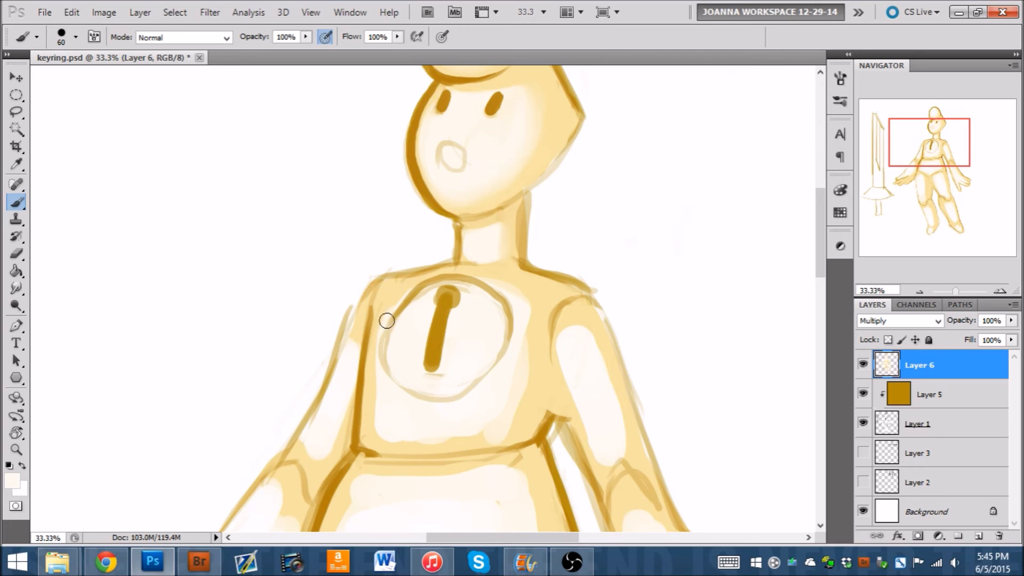
pyautogui.keyDown('alt'); pyautogui.click(484, 220); pyautogui.keyUp('alt')
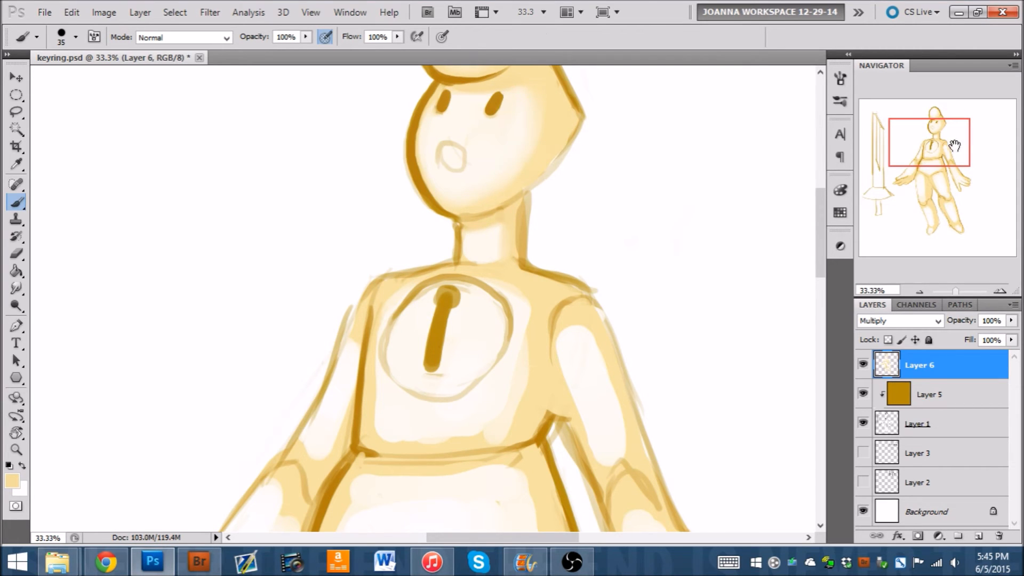
# - Blend the chest highlight's edge on the side away from the sword with sampled tones at brush sizes 125 and 90
pyautogui.moveTo(959, 158); pyautogui.dragTo(894, 169)
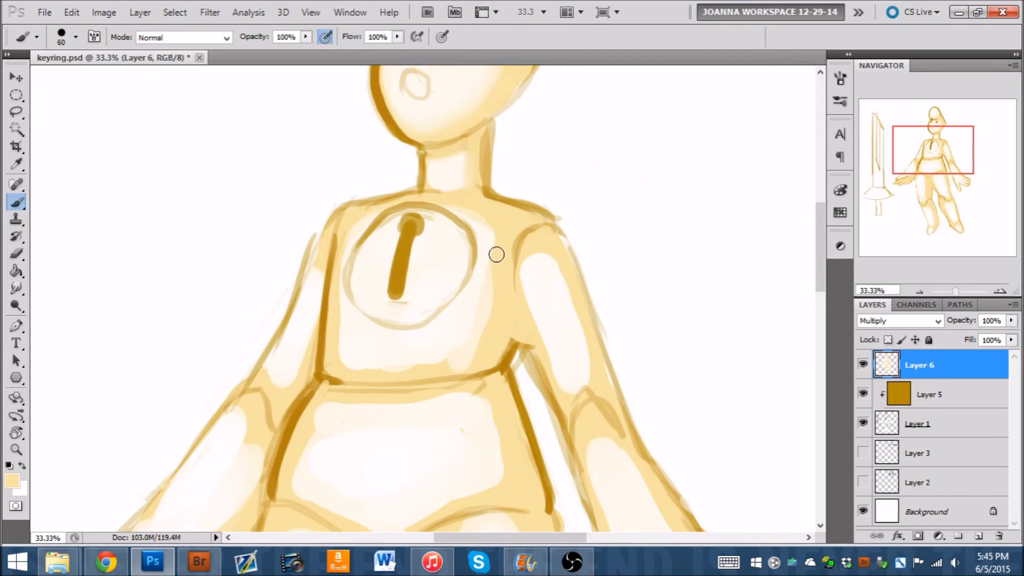
pyautogui.press(']')
pyautogui.press(']')
pyautogui.press(']')
pyautogui.press(']')
pyautogui.press(']')
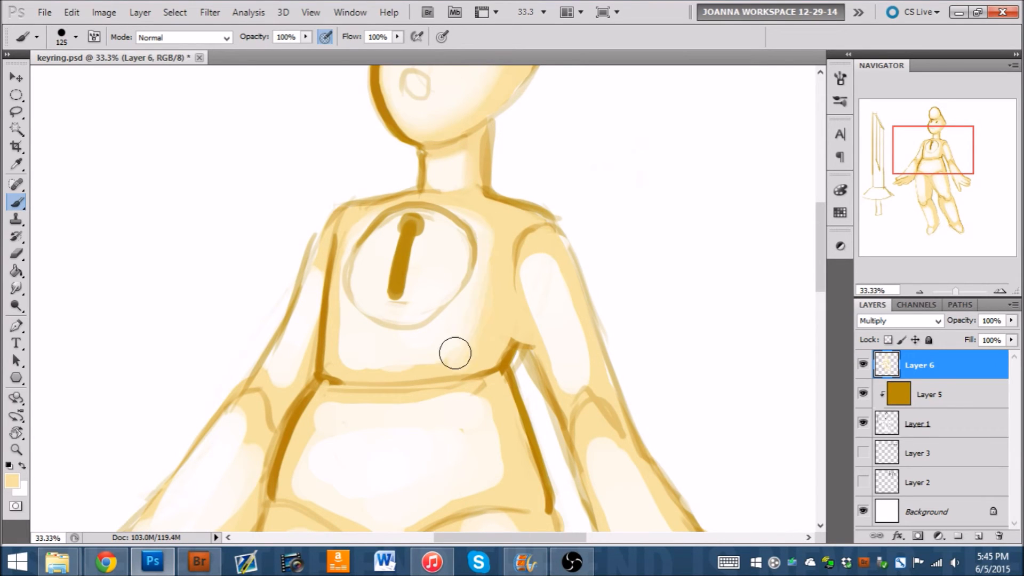
pyautogui.keyDown('alt'); pyautogui.click(436, 335); pyautogui.keyUp('alt')
pyautogui.press('[')
pyautogui.press('[')
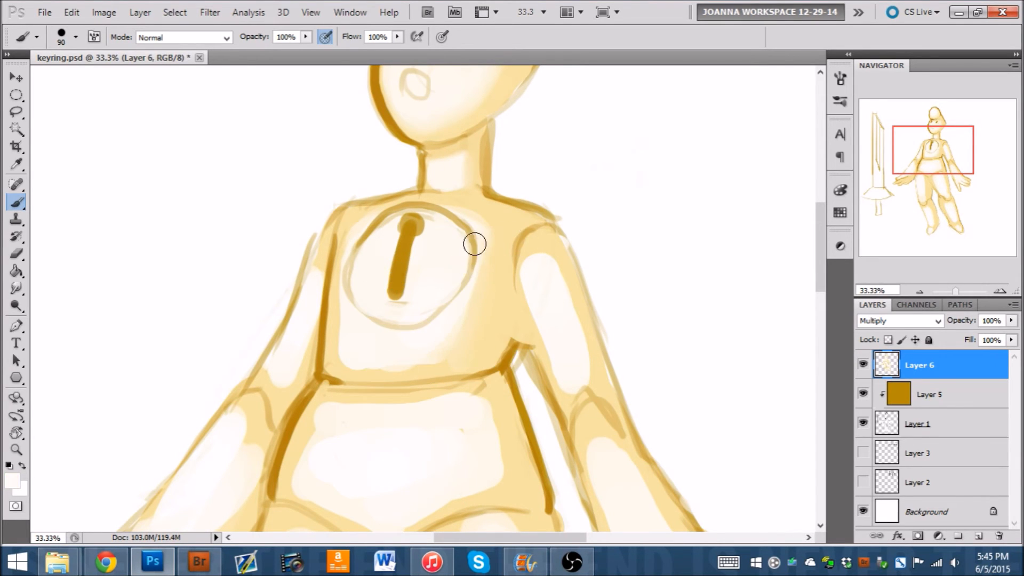
pyautogui.keyDown('alt'); pyautogui.click(483, 317); pyautogui.keyUp('alt')
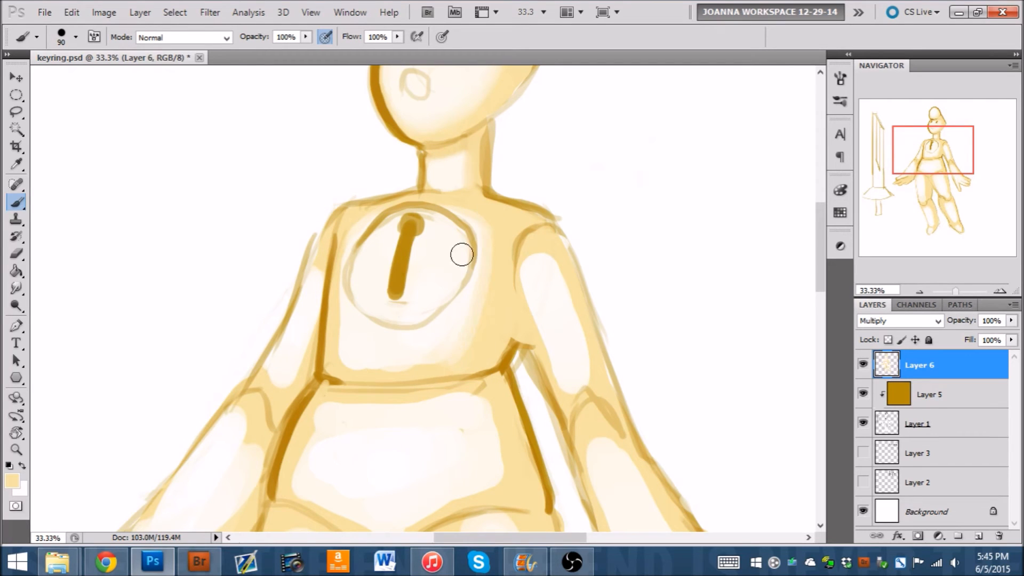
pyautogui.keyDown('alt'); pyautogui.click(488, 263); pyautogui.keyUp('alt')
# - Soften the outer edge of the highlight on the upper arm farthest from the sword, working at 50% zoom
pyautogui.scroll(-2, 504, 230)
pyautogui.scroll(3, 453, 293)
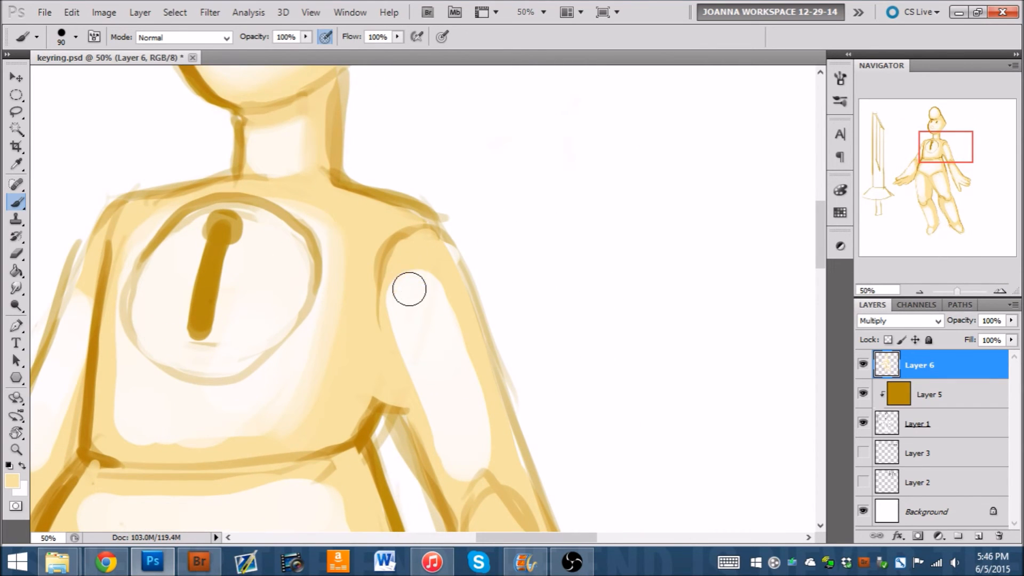
pyautogui.moveTo(422, 275)
pyautogui.mouseDown()
pyautogui.moveTo(393, 283)
pyautogui.moveTo(441, 299)
pyautogui.moveTo(390, 268)
pyautogui.moveTo(427, 297)
pyautogui.moveTo(508, 524)
pyautogui.moveTo(429, 242)
pyautogui.moveTo(439, 377)
pyautogui.mouseUp()
pyautogui.press('alt')
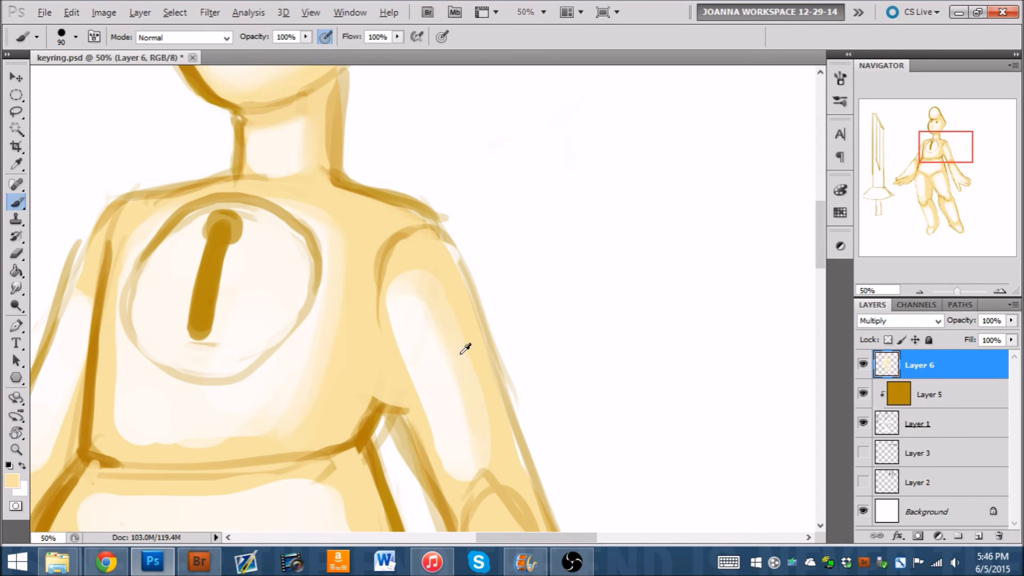
pyautogui.keyDown('alt'); pyautogui.click(430, 372); pyautogui.keyUp('alt')
pyautogui.keyDown('alt'); pyautogui.click(475, 346); pyautogui.keyUp('alt')
pyautogui.keyDown('alt'); pyautogui.click(464, 373); pyautogui.keyUp('alt')
# - Blend the shoulder end and inner edge of the same upper arm's highlight with sampled near-white and cream at brush size 80
pyautogui.keyDown('alt'); pyautogui.click(420, 322); pyautogui.keyUp('alt')
pyautogui.press(']')
pyautogui.press(']')
pyautogui.press(']')
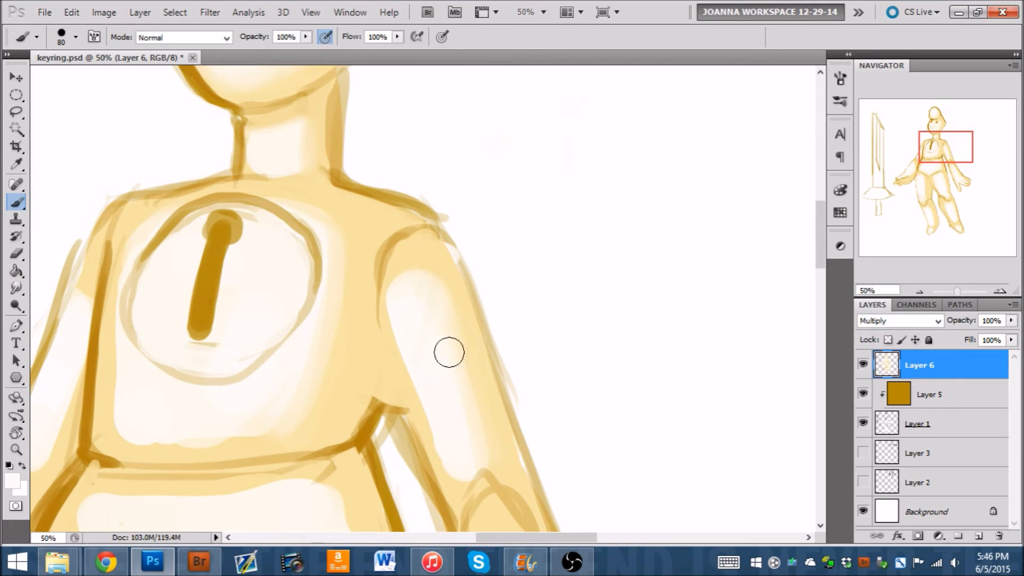
pyautogui.keyDown('alt'); pyautogui.click(409, 263); pyautogui.keyUp('alt')
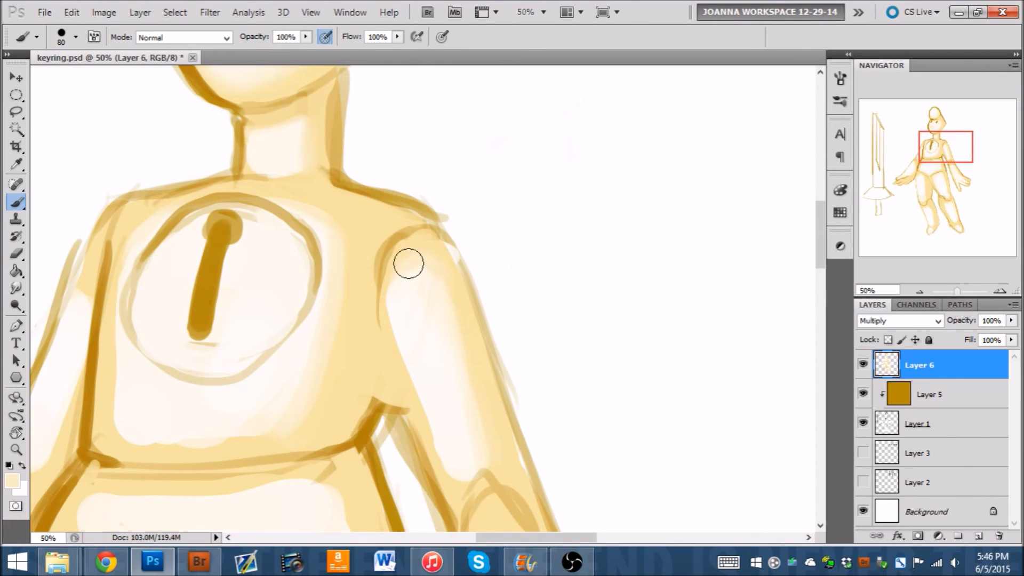
pyautogui.keyDown('alt'); pyautogui.click(405, 301); pyautogui.keyUp('alt')
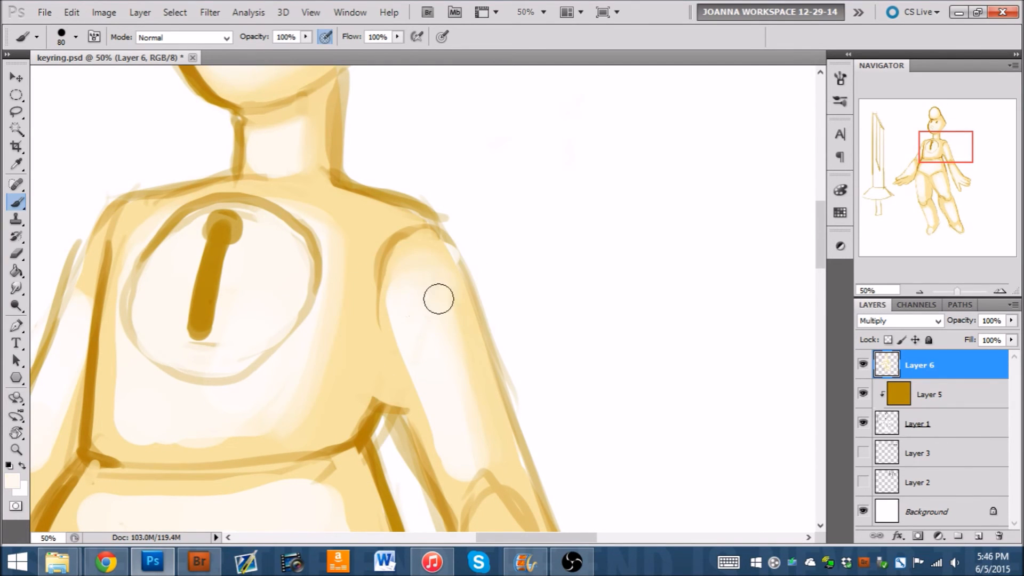
pyautogui.press('[')
pyautogui.moveTo(401, 331); pyautogui.dragTo(416, 408)
# - Widen the chest highlight toward the armpit farthest from the sword with sampled near-white at brush size 90
pyautogui.keyDown('alt'); pyautogui.click(301, 349); pyautogui.keyUp('alt')
pyautogui.press(']')
pyautogui.press(']')
pyautogui.moveTo(333, 230); pyautogui.dragTo(300, 442)
pyautogui.moveTo(332, 286); pyautogui.dragTo(315, 392)
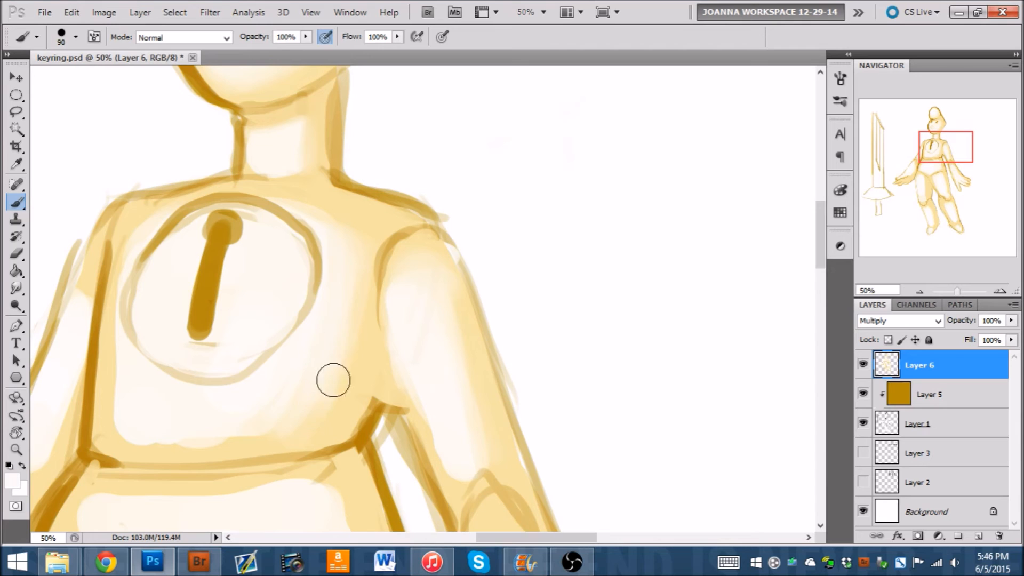
# - Blend the chest highlight's lower corner on the sword side and its opposite edge with sampled tones
pyautogui.keyDown('alt'); pyautogui.click(140, 448); pyautogui.keyUp('alt')
pyautogui.keyDown('alt'); pyautogui.click(147, 422); pyautogui.keyUp('alt')
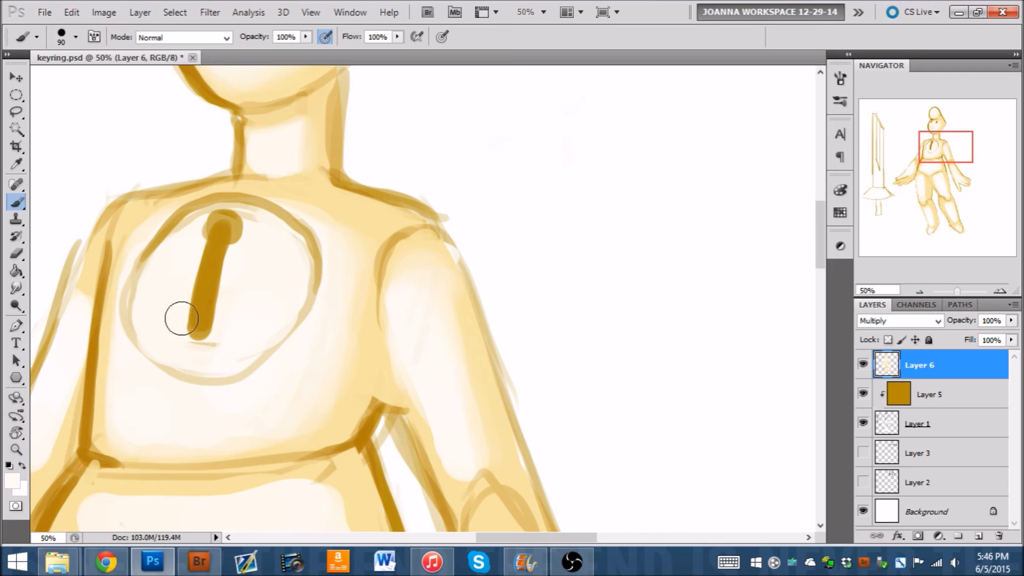
pyautogui.keyDown('alt'); pyautogui.click(368, 229); pyautogui.keyUp('alt')
pyautogui.keyDown('alt'); pyautogui.click(360, 363); pyautogui.keyUp('alt')
# - Extend the belly highlight toward the waist and lower point with sampled near-white and cream at brush size 90
pyautogui.keyDown('alt'); pyautogui.click(248, 507); pyautogui.keyUp('alt')
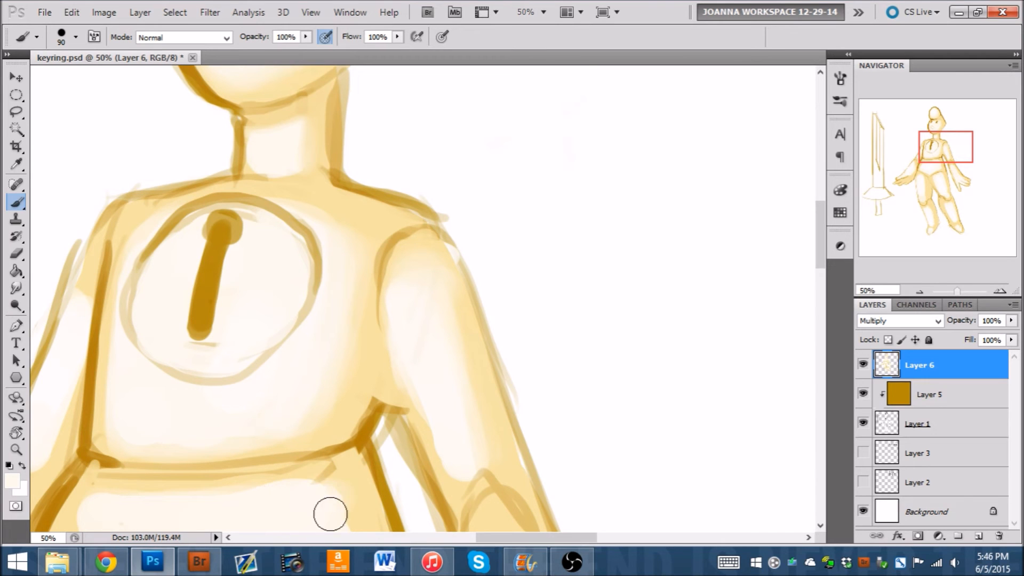
pyautogui.moveTo(939, 176); pyautogui.dragTo(929, 196)
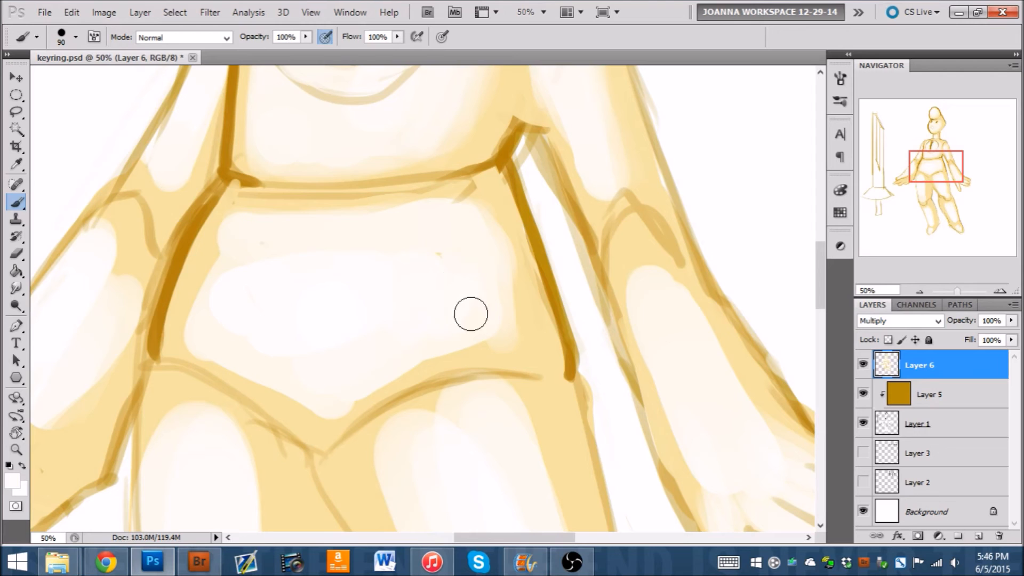
pyautogui.moveTo(236, 251)
pyautogui.mouseDown()
pyautogui.moveTo(199, 279)
pyautogui.moveTo(191, 319)
pyautogui.mouseUp()
pyautogui.keyDown('alt'); pyautogui.click(288, 412); pyautogui.keyUp('alt')
pyautogui.moveTo(288, 411)
pyautogui.mouseDown()
pyautogui.moveTo(361, 411)
pyautogui.moveTo(281, 423)
pyautogui.moveTo(309, 364)
pyautogui.moveTo(330, 403)
pyautogui.mouseUp()
# - Soften the belly highlight's edges at brush size 70 and add a thin near-white rim inside the waist outline at size 40
pyautogui.keyDown('alt'); pyautogui.click(307, 365); pyautogui.keyUp('alt')
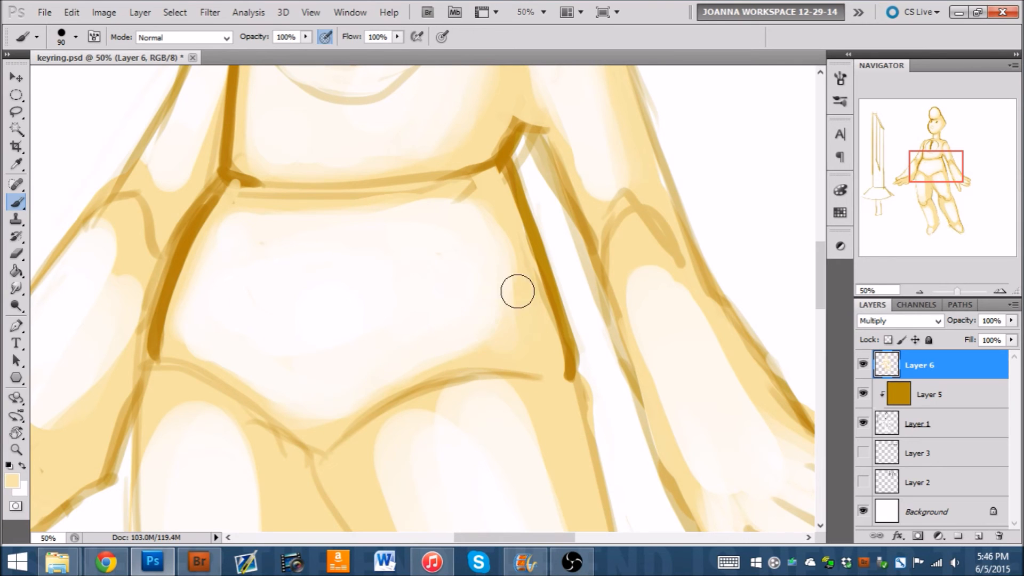
pyautogui.press('[')
pyautogui.press('[')
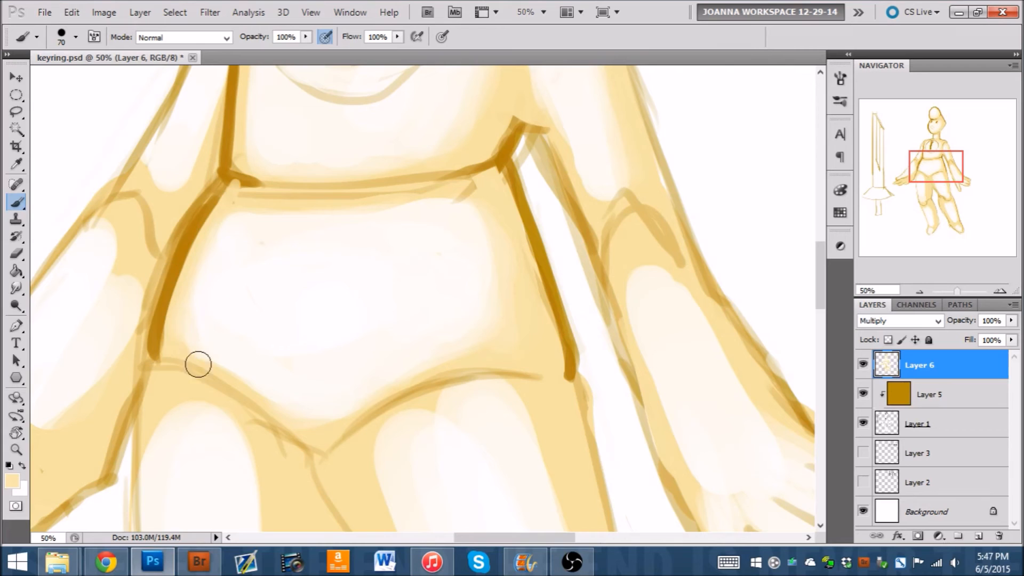
pyautogui.keyDown('alt'); pyautogui.click(422, 223); pyautogui.keyUp('alt')
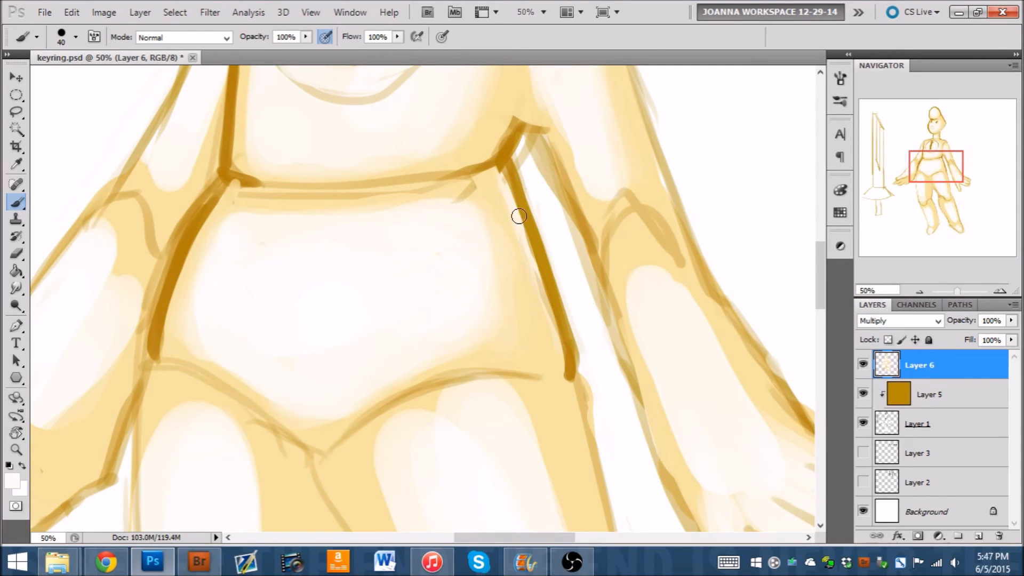
pyautogui.moveTo(552, 366); pyautogui.dragTo(525, 372)
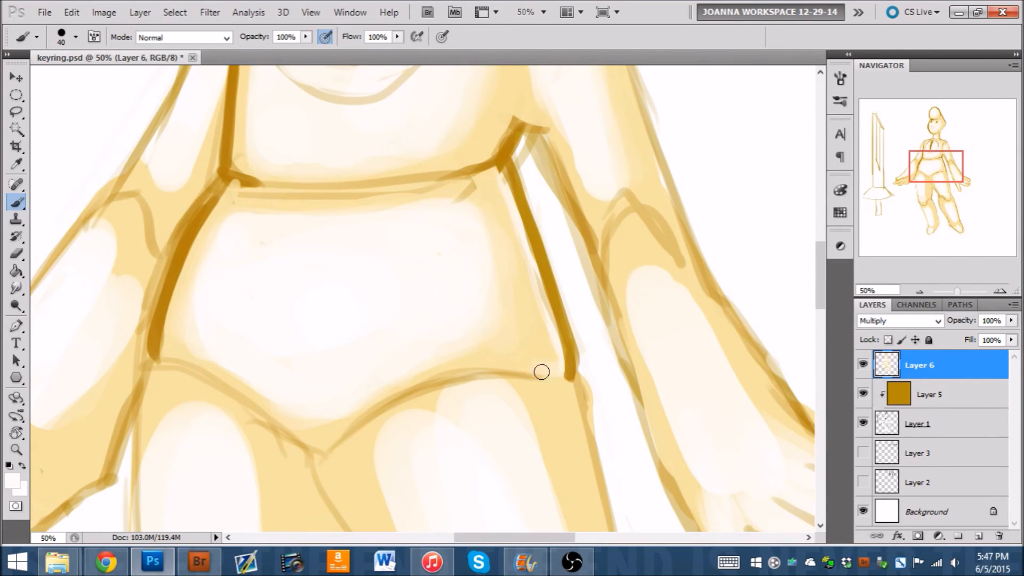
# - Paint light strokes down the outer side of the thigh farthest from the sword to the knee at brush size 35
pyautogui.moveTo(934, 176); pyautogui.dragTo(937, 166)
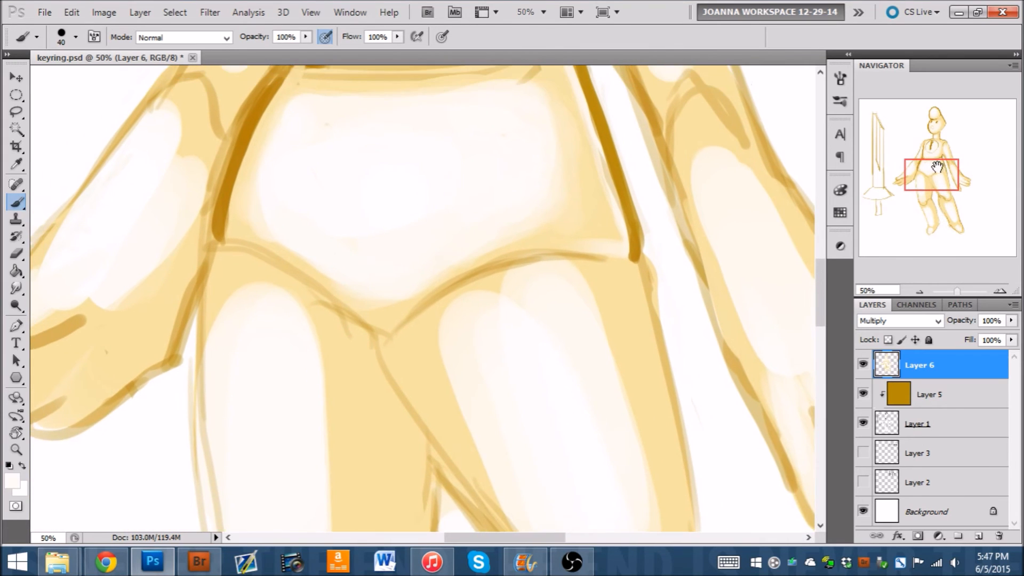
pyautogui.moveTo(630, 267)
pyautogui.mouseDown()
pyautogui.moveTo(640, 336)
pyautogui.moveTo(670, 400)
pyautogui.mouseUp()
pyautogui.moveTo(635, 298); pyautogui.dragTo(673, 487)
pyautogui.keyDown('alt'); pyautogui.click(607, 305); pyautogui.keyUp('alt')
pyautogui.moveTo(909, 182); pyautogui.dragTo(915, 197)
pyautogui.keyDown('alt'); pyautogui.click(656, 282); pyautogui.keyUp('alt')
pyautogui.moveTo(612, 283); pyautogui.dragTo(601, 219)
pyautogui.moveTo(614, 324); pyautogui.dragTo(675, 483)
pyautogui.moveTo(633, 445)
pyautogui.mouseDown()
pyautogui.moveTo(630, 423)
pyautogui.moveTo(584, 395)
pyautogui.mouseUp()
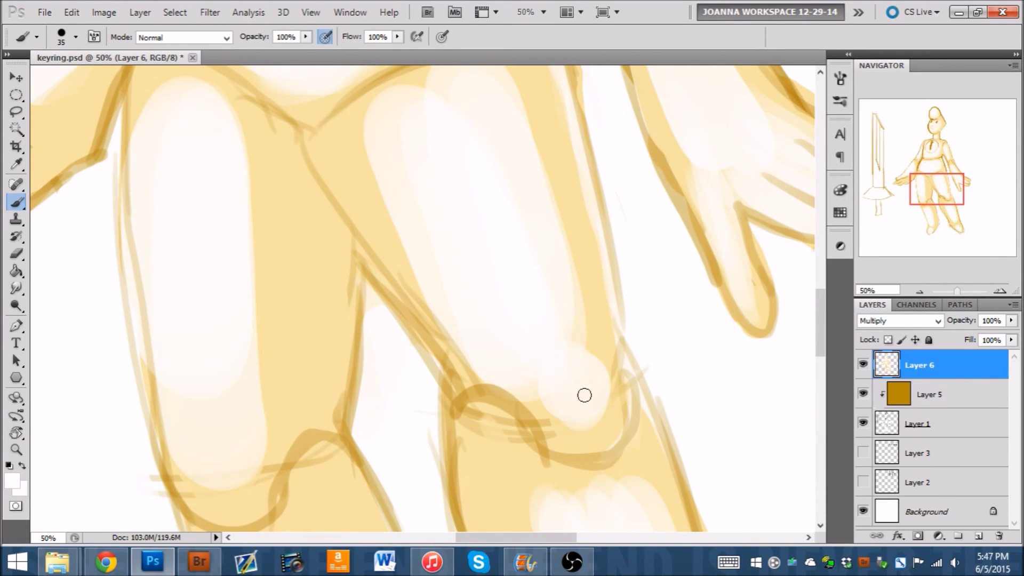
# - Blend the outer edge of that thigh's highlight with near-white and sampled cream at brush size 80
pyautogui.press(']')
pyautogui.press(']')
pyautogui.press(']')
pyautogui.press(']')
pyautogui.press(']')
pyautogui.moveTo(515, 106); pyautogui.dragTo(544, 189)
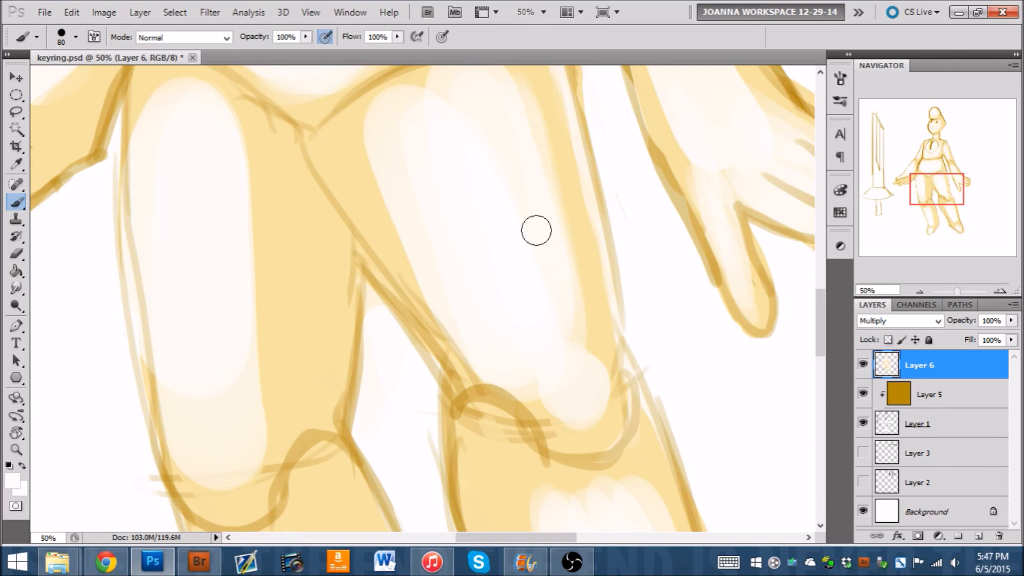
pyautogui.keyDown('alt'); pyautogui.click(550, 139); pyautogui.keyUp('alt')
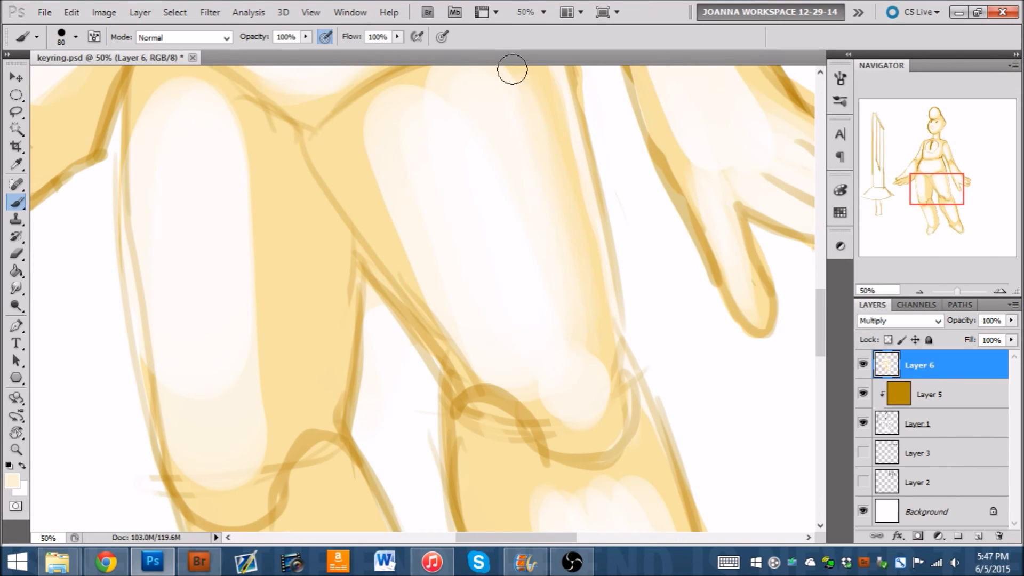
# - Widen and soften the inner edge of the same thigh's highlight with sampled near-white and cream
pyautogui.keyDown('alt'); pyautogui.click(446, 140); pyautogui.keyUp('alt')
pyautogui.moveTo(472, 100)
pyautogui.mouseDown()
pyautogui.moveTo(442, 92)
pyautogui.moveTo(441, 83)
pyautogui.moveTo(388, 106)
pyautogui.moveTo(364, 136)
pyautogui.moveTo(361, 124)
pyautogui.moveTo(413, 267)
pyautogui.mouseUp()
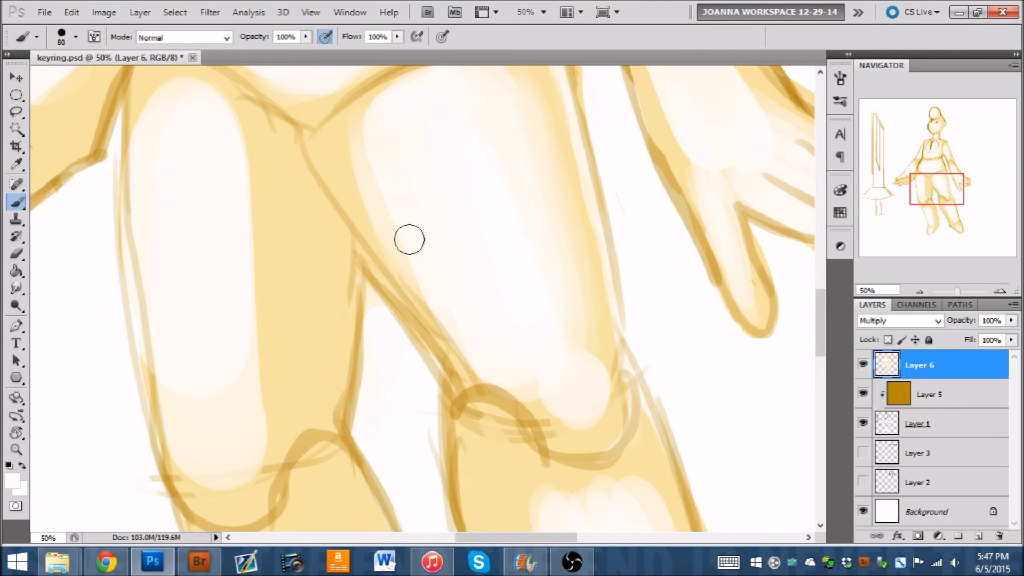
pyautogui.keyDown('alt'); pyautogui.click(369, 187); pyautogui.keyUp('alt')
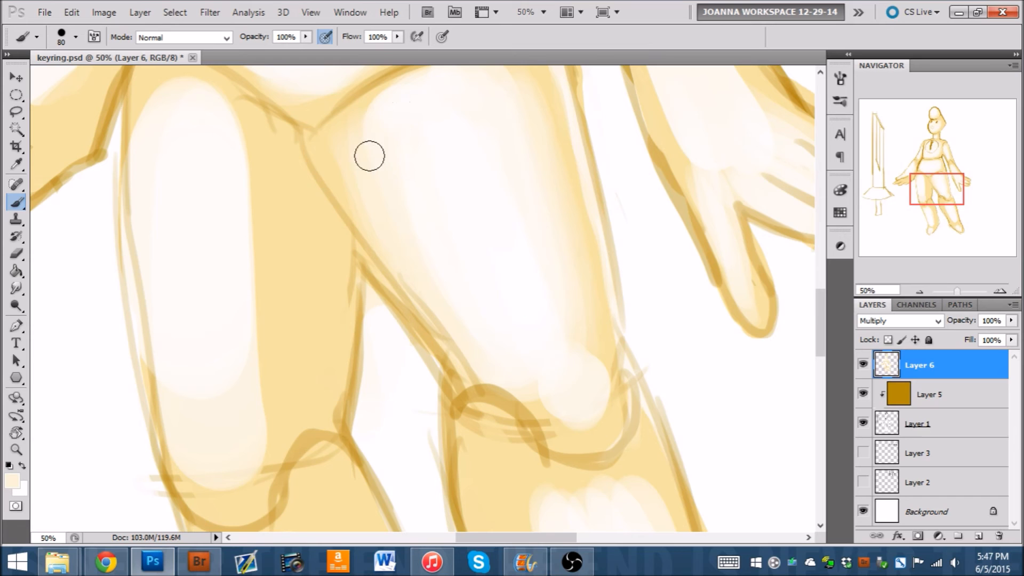
# - Soften the upper inner edge of the highlight on the thigh farthest from the sword with sampled cream and near-white
pyautogui.keyDown('alt'); pyautogui.click(356, 120); pyautogui.keyUp('alt')
pyautogui.moveTo(369, 107); pyautogui.dragTo(411, 249)
pyautogui.keyDown('alt'); pyautogui.click(397, 134); pyautogui.keyUp('alt')
pyautogui.moveTo(384, 101); pyautogui.dragTo(435, 266)
# - Blend the top of the same thigh's highlight below the hip line with sampled cream at brush size 45
pyautogui.moveTo(963, 183); pyautogui.dragTo(964, 178)
pyautogui.keyDown('alt'); pyautogui.click(315, 220); pyautogui.keyUp('alt')
pyautogui.press('[')
pyautogui.press('[')
pyautogui.press('[')
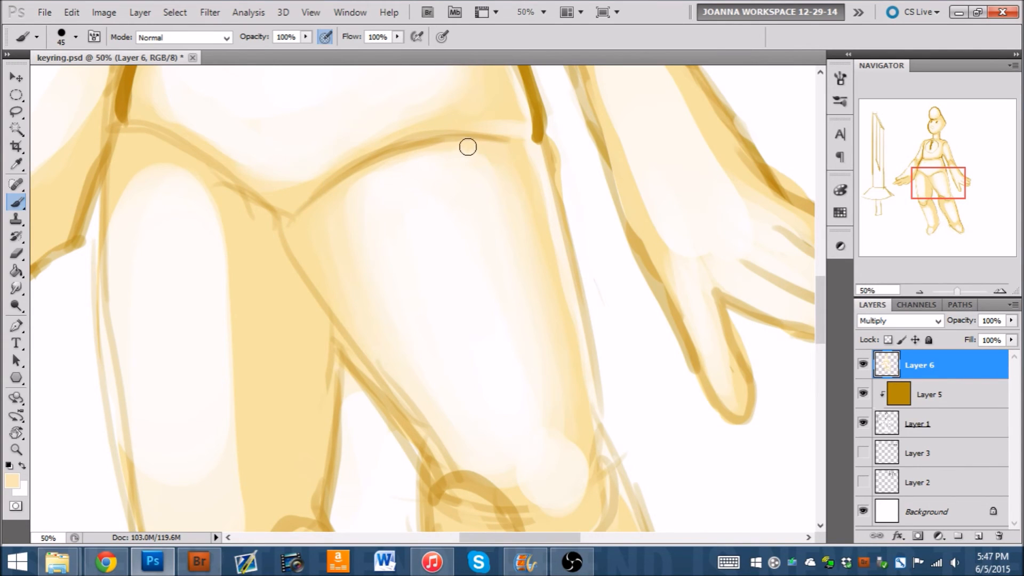
# - Extend the highlight at the top of the thigh nearest the sword with sampled near-white at brush size 90
pyautogui.keyDown('alt'); pyautogui.click(168, 192); pyautogui.keyUp('alt')
pyautogui.press(']')
pyautogui.press(']')
pyautogui.press(']')
pyautogui.press(']')
pyautogui.press(']')
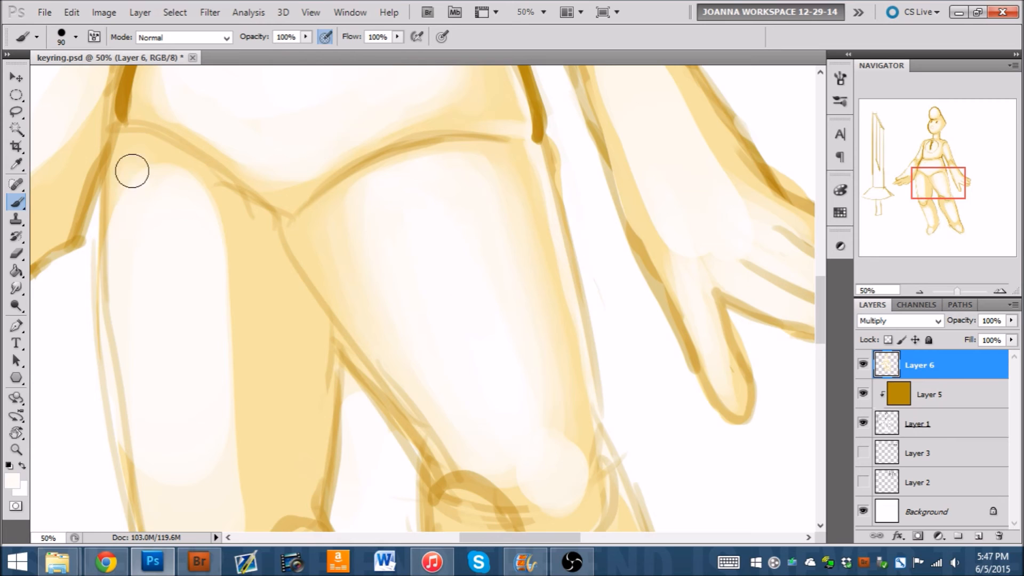
pyautogui.moveTo(126, 187); pyautogui.dragTo(130, 171)
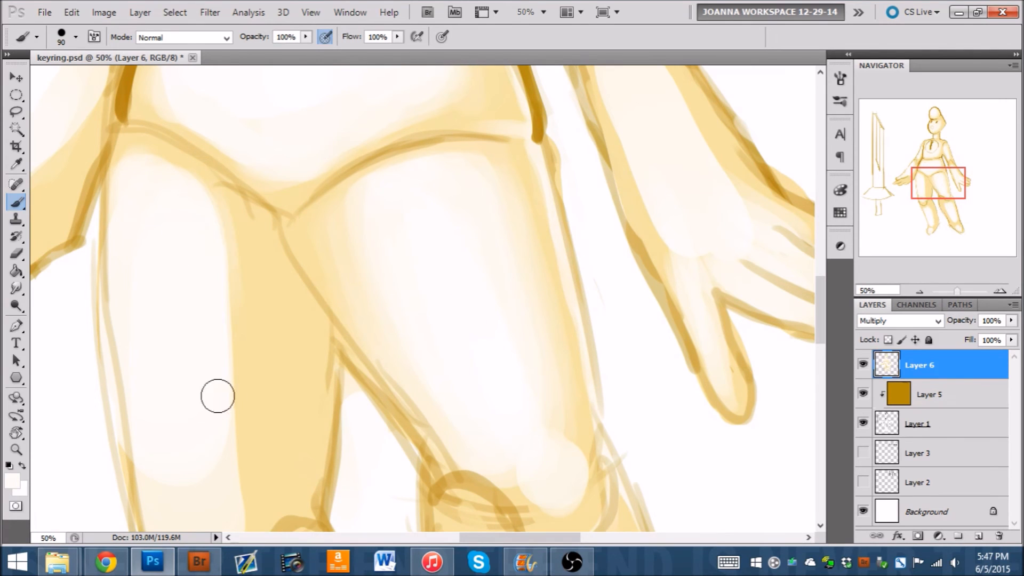
# - Paint sampled cream strokes down the inner edge of the sword-side thigh's highlight at brush size 90
pyautogui.keyDown('alt'); pyautogui.click(234, 238); pyautogui.keyUp('alt')
pyautogui.moveTo(221, 206); pyautogui.dragTo(237, 391)
pyautogui.moveTo(248, 278); pyautogui.dragTo(264, 511)
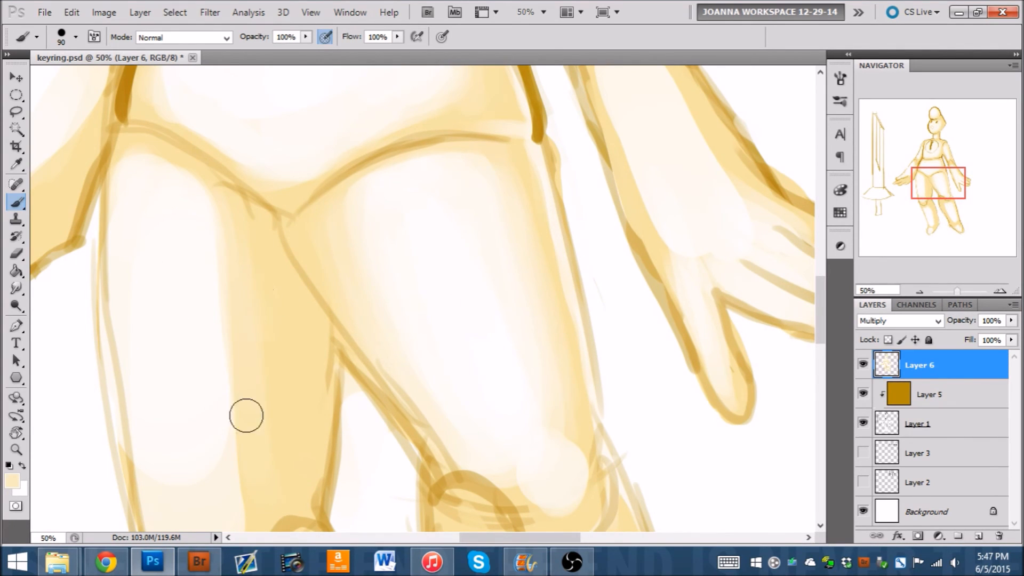
# - Smooth the lower inner transition of the sword-side thigh's highlight with sampled near-white and cream at brush size 150
pyautogui.keyDown('alt'); pyautogui.click(204, 326); pyautogui.keyUp('alt')
pyautogui.press(']')
pyautogui.press(']')
pyautogui.press(']')
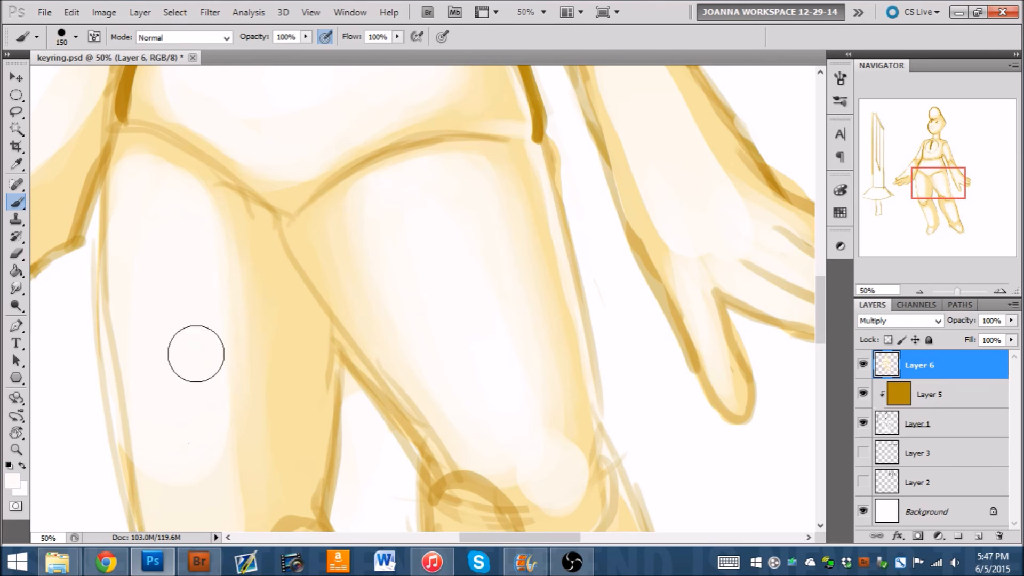
pyautogui.keyDown('alt'); pyautogui.click(249, 372); pyautogui.keyUp('alt')
pyautogui.moveTo(242, 408)
pyautogui.mouseDown()
pyautogui.moveTo(144, 459)
pyautogui.moveTo(174, 419)
pyautogui.moveTo(214, 432)
pyautogui.mouseUp()
pyautogui.keyDown('alt'); pyautogui.click(149, 425); pyautogui.keyUp('alt')
pyautogui.keyDown('alt'); pyautogui.click(282, 350); pyautogui.keyUp('alt')
# - Paint a thin near-white rim inside the sword-side thigh's inner outline at brush size 50
pyautogui.press('[')
pyautogui.keyDown('alt'); pyautogui.click(363, 434); pyautogui.keyUp('alt')
pyautogui.press('[')
pyautogui.press('[')
pyautogui.press('[')
pyautogui.press('[')
pyautogui.press('[')
pyautogui.press('[')
pyautogui.moveTo(335, 415); pyautogui.dragTo(333, 338)
pyautogui.moveTo(333, 338); pyautogui.dragTo(315, 468)
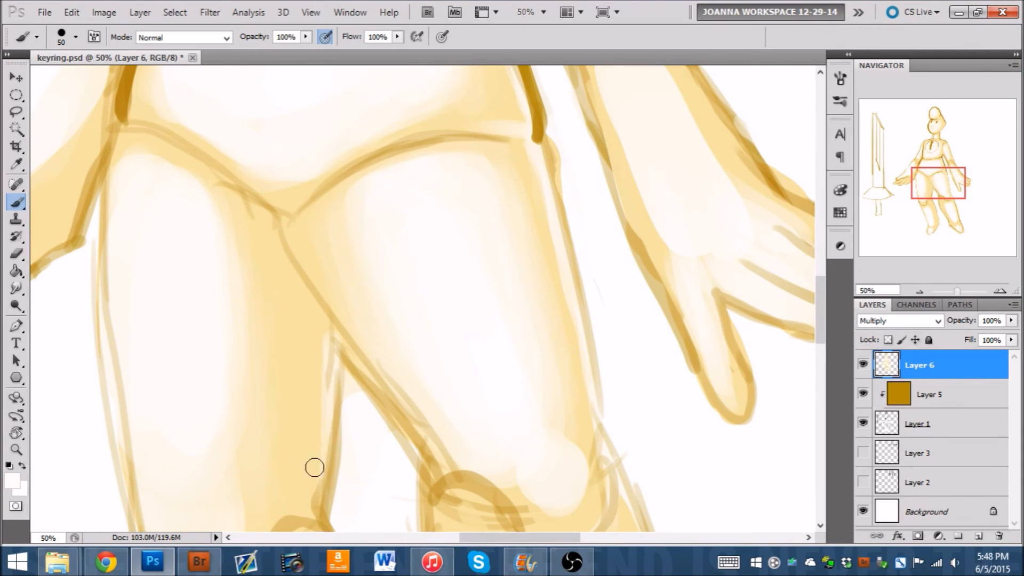
# - Widen the rim light along the sword-side thigh's inner outline with a long near-white stroke at brush size 90
pyautogui.press(']')
pyautogui.press(']')
pyautogui.press(']')
pyautogui.press(']')
pyautogui.moveTo(327, 350)
pyautogui.mouseDown()
pyautogui.moveTo(304, 524)
pyautogui.moveTo(318, 389)
pyautogui.moveTo(285, 541)
pyautogui.mouseUp()
pyautogui.press('[')
pyautogui.press('[')
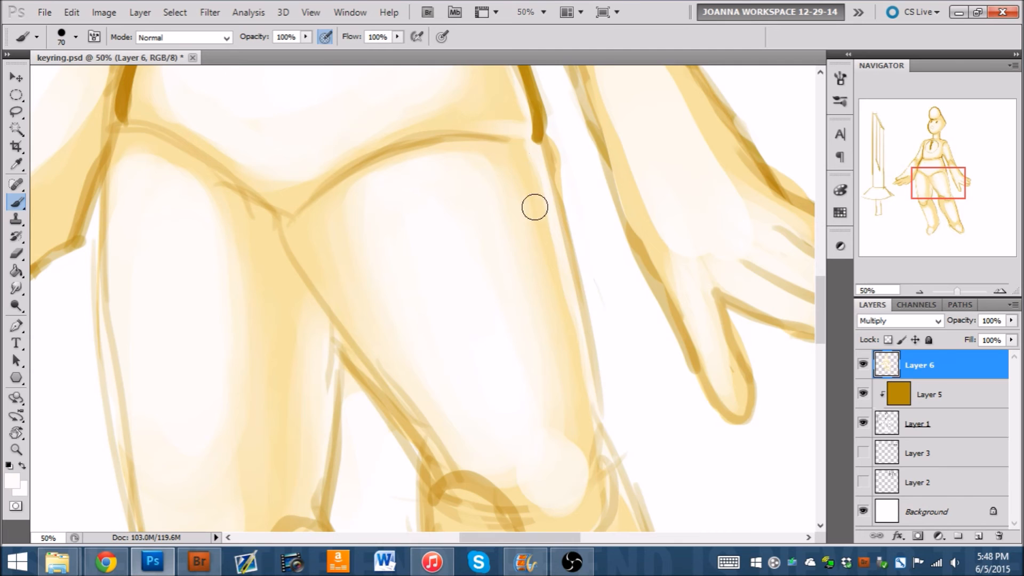
# - Draw a small stick figure in the empty space beside the head with sampled ochre at brush size 30
pyautogui.click(291, 537)
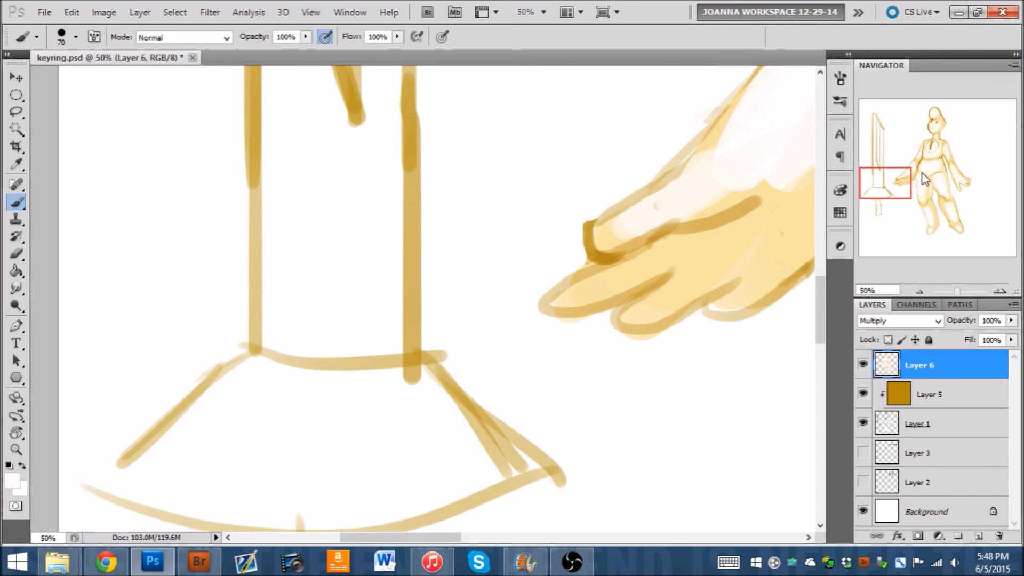
pyautogui.moveTo(887, 178); pyautogui.dragTo(929, 197)
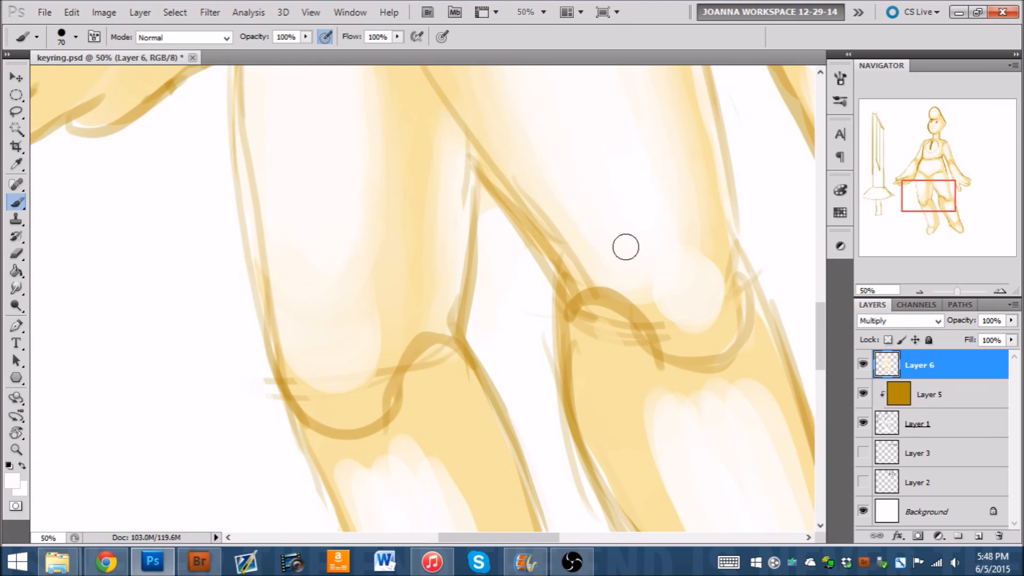
pyautogui.moveTo(951, 194); pyautogui.dragTo(970, 134)
pyautogui.click(919, 291)
pyautogui.keyDown('alt'); pyautogui.click(386, 149); pyautogui.keyUp('alt')
pyautogui.press('[')
pyautogui.press('[')
pyautogui.press('[')
pyautogui.press('[')
pyautogui.moveTo(582, 159); pyautogui.dragTo(585, 162)
pyautogui.moveTo(575, 205); pyautogui.dragTo(580, 265)
pyautogui.moveTo(549, 239); pyautogui.dragTo(604, 231)
pyautogui.moveTo(568, 286)
pyautogui.mouseDown()
pyautogui.moveTo(592, 276)
pyautogui.moveTo(604, 293)
pyautogui.mouseUp()
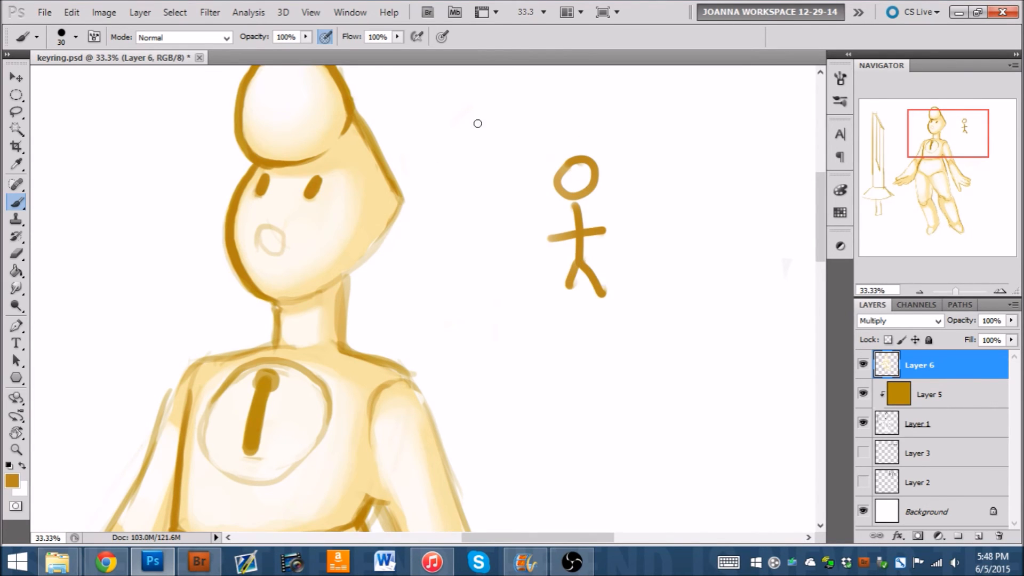
# - Draw arrows around the stick figure showing incoming light striking the ground behind it and bouncing back in several directions
pyautogui.moveTo(486, 82)
pyautogui.mouseDown()
pyautogui.moveTo(520, 143)
pyautogui.moveTo(532, 109)
pyautogui.mouseUp()
pyautogui.moveTo(515, 145)
pyautogui.mouseDown()
pyautogui.moveTo(625, 322)
pyautogui.moveTo(617, 185)
pyautogui.moveTo(605, 207)
pyautogui.moveTo(632, 209)
pyautogui.mouseUp()
pyautogui.moveTo(619, 318); pyautogui.dragTo(482, 273)
pyautogui.moveTo(485, 305)
pyautogui.mouseDown()
pyautogui.moveTo(476, 264)
pyautogui.moveTo(519, 257)
pyautogui.mouseUp()
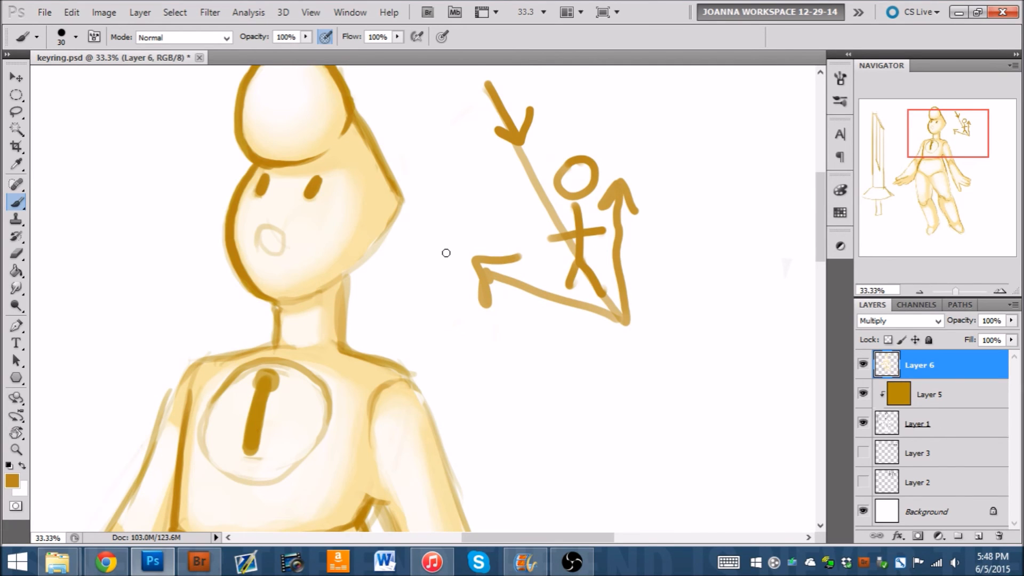
pyautogui.moveTo(628, 320)
pyautogui.mouseDown()
pyautogui.moveTo(483, 268)
pyautogui.moveTo(452, 237)
pyautogui.moveTo(493, 182)
pyautogui.mouseUp()
pyautogui.moveTo(458, 186)
pyautogui.mouseDown()
pyautogui.moveTo(468, 180)
pyautogui.moveTo(495, 204)
pyautogui.mouseUp()
# - Undo the ray and bounce arrows around the stick figure, keeping only the short incoming light arrow
pyautogui.hotkey('ctrl', 'alt', 'z')
pyautogui.hotkey('ctrl', 'alt', 'z')
pyautogui.hotkey('ctrl', 'alt', 'z')
pyautogui.hotkey('ctrl', 'alt', 'z')
pyautogui.hotkey('ctrl', 'alt', 'z')
pyautogui.hotkey('ctrl', 'alt', 'z')
pyautogui.hotkey('ctrl', 'alt', 'z')
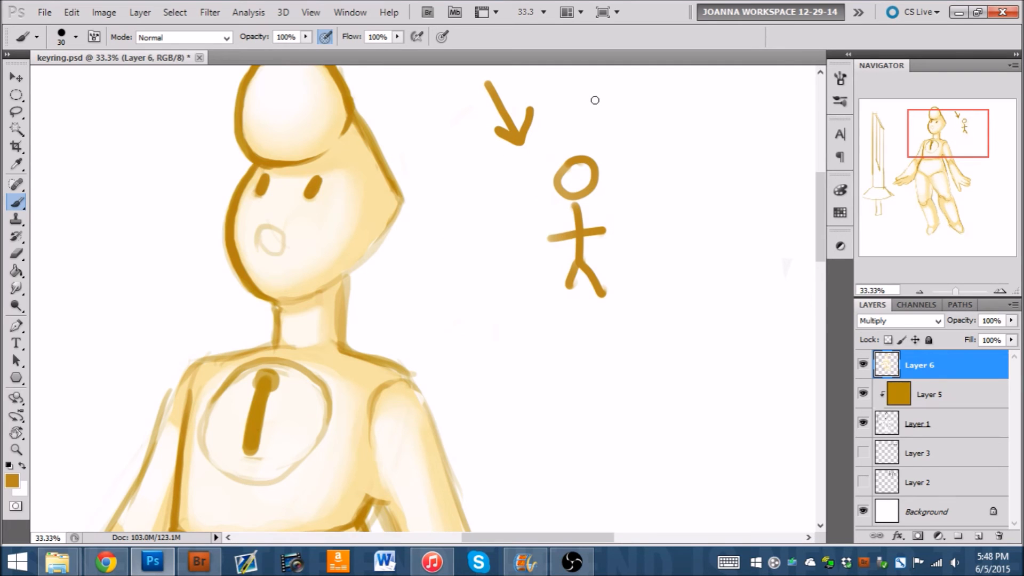
# - Sketch a ground line and a bounced light ray under the stick figure, and erase the whole lighting diagram
pyautogui.moveTo(521, 155)
pyautogui.mouseDown()
pyautogui.moveTo(592, 281)
pyautogui.moveTo(571, 282)
pyautogui.moveTo(574, 300)
pyautogui.moveTo(596, 261)
pyautogui.mouseUp()
pyautogui.hotkey('ctrl', 'alt', 'z')
pyautogui.moveTo(480, 279); pyautogui.dragTo(727, 275)
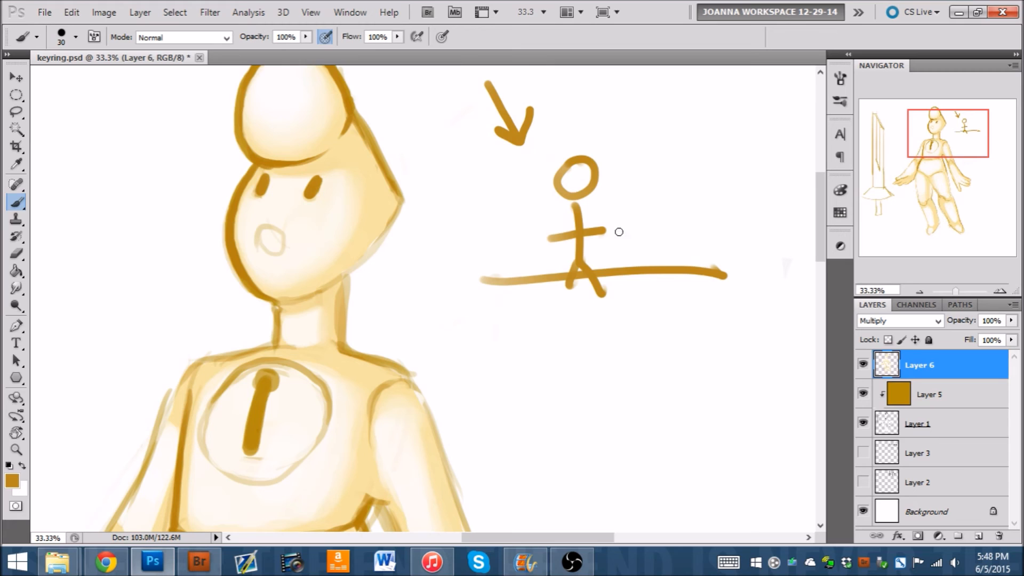
pyautogui.moveTo(514, 137)
pyautogui.mouseDown()
pyautogui.moveTo(615, 295)
pyautogui.moveTo(644, 314)
pyautogui.moveTo(573, 313)
pyautogui.moveTo(642, 326)
pyautogui.moveTo(680, 304)
pyautogui.moveTo(642, 316)
pyautogui.moveTo(634, 275)
pyautogui.moveTo(627, 243)
pyautogui.mouseUp()
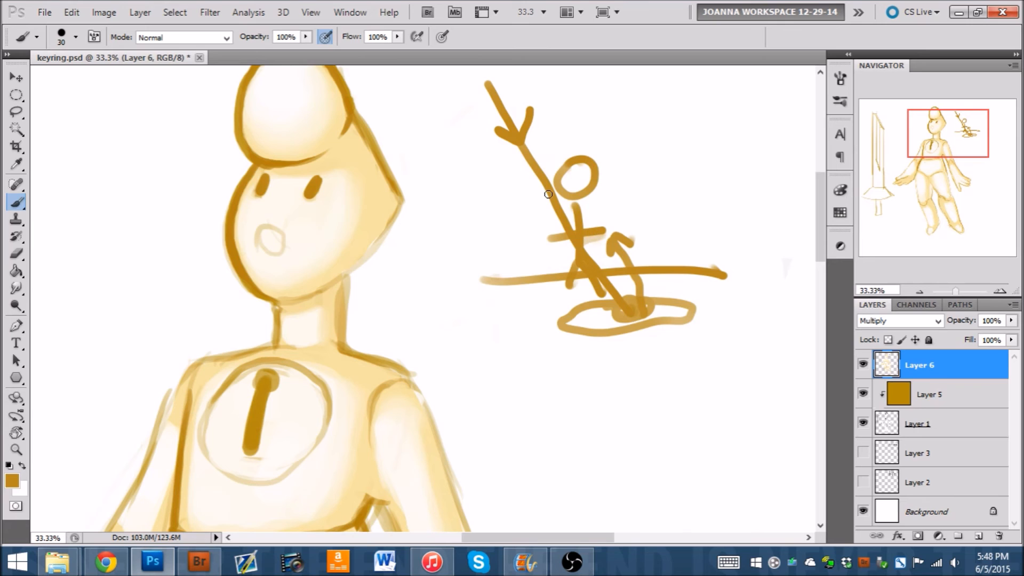
pyautogui.press('e')
pyautogui.moveTo(544, 107)
pyautogui.mouseDown()
pyautogui.moveTo(581, 210)
pyautogui.moveTo(731, 274)
pyautogui.mouseUp()
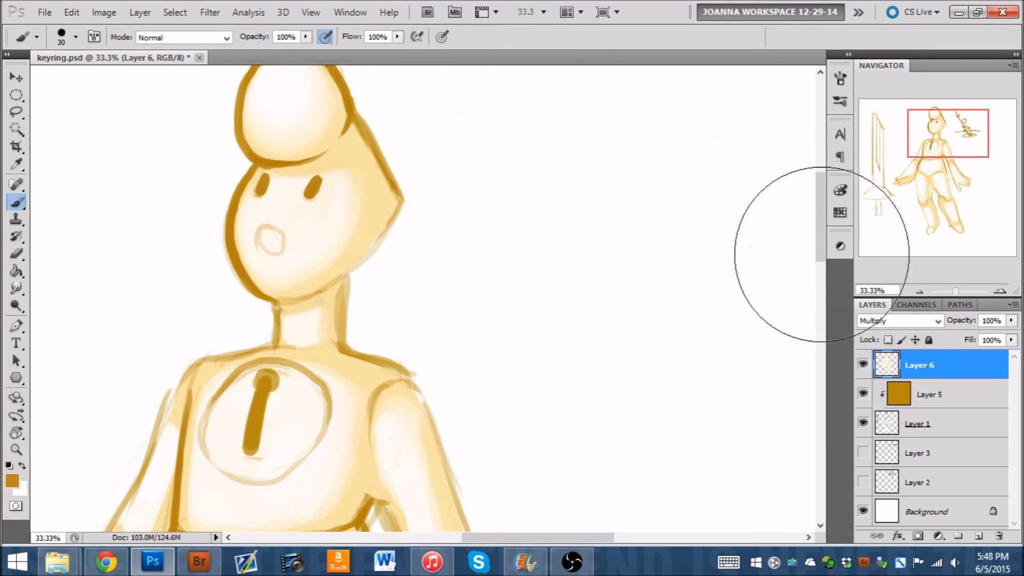
# - Switch the brush colour to white and paint a light stroke along the underside of the jaw
pyautogui.moveTo(923, 128); pyautogui.dragTo(916, 140)
pyautogui.press('x')
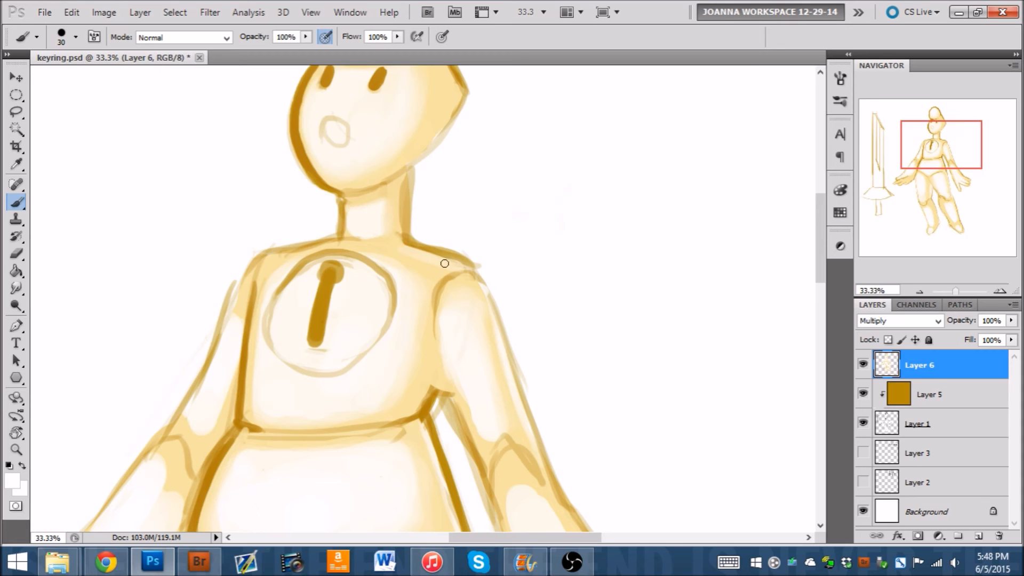
pyautogui.moveTo(409, 162); pyautogui.dragTo(368, 189)
pyautogui.moveTo(955, 151); pyautogui.dragTo(953, 132)
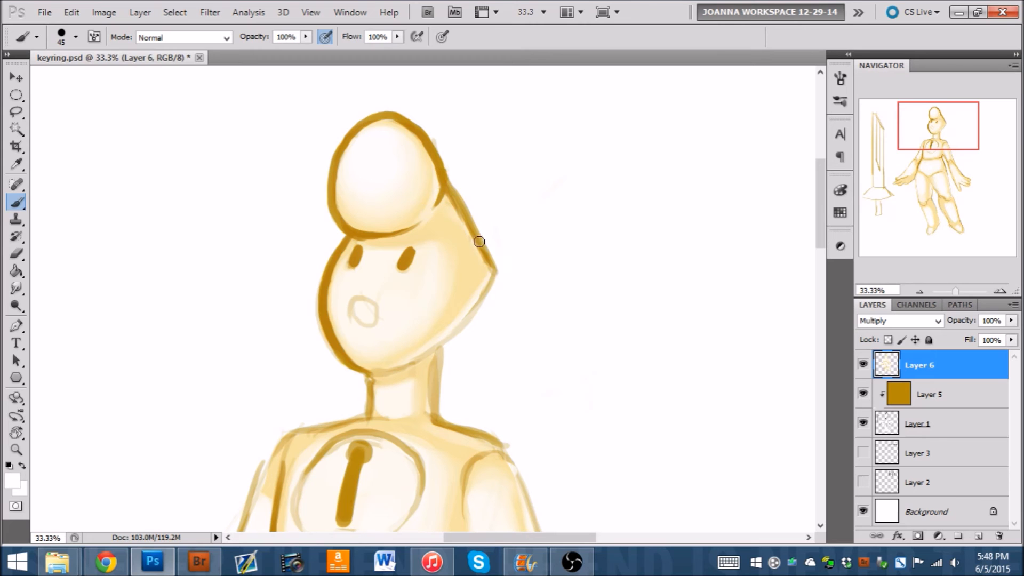
# - Blend the highlights on both shins with sampled pale yellow and near-white at brush size 125
pyautogui.moveTo(951, 146); pyautogui.dragTo(939, 201)
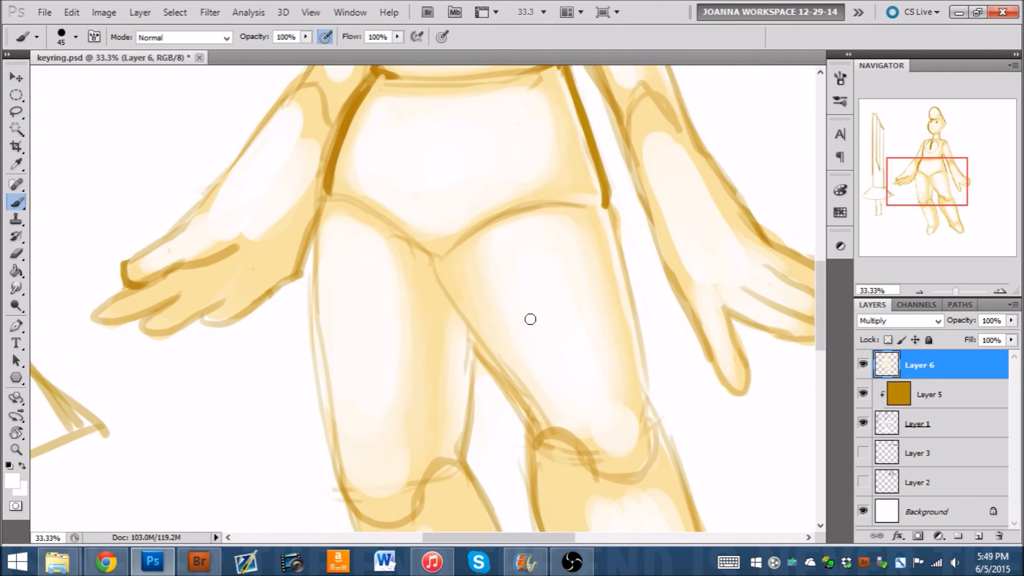
pyautogui.click(918, 292)
pyautogui.click(918, 292)
pyautogui.click(918, 292)
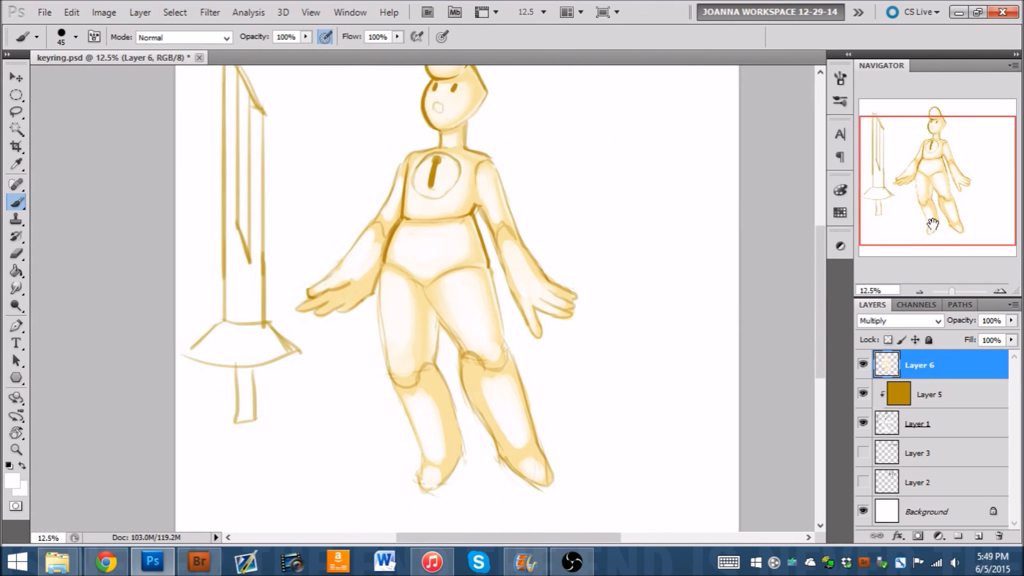
pyautogui.moveTo(932, 206); pyautogui.dragTo(930, 215)
pyautogui.keyDown('alt'); pyautogui.click(441, 436); pyautogui.keyUp('alt')
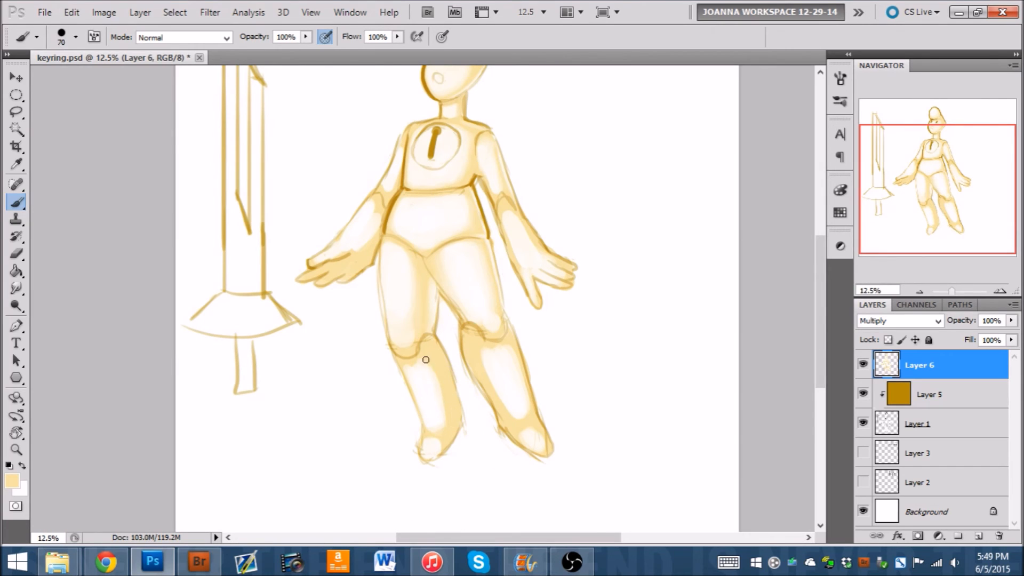
pyautogui.press(']')
pyautogui.press(']')
pyautogui.press(']')
pyautogui.press(']')
pyautogui.keyDown('alt'); pyautogui.click(422, 389); pyautogui.keyUp('alt')
pyautogui.keyDown('alt'); pyautogui.click(508, 341); pyautogui.keyUp('alt')
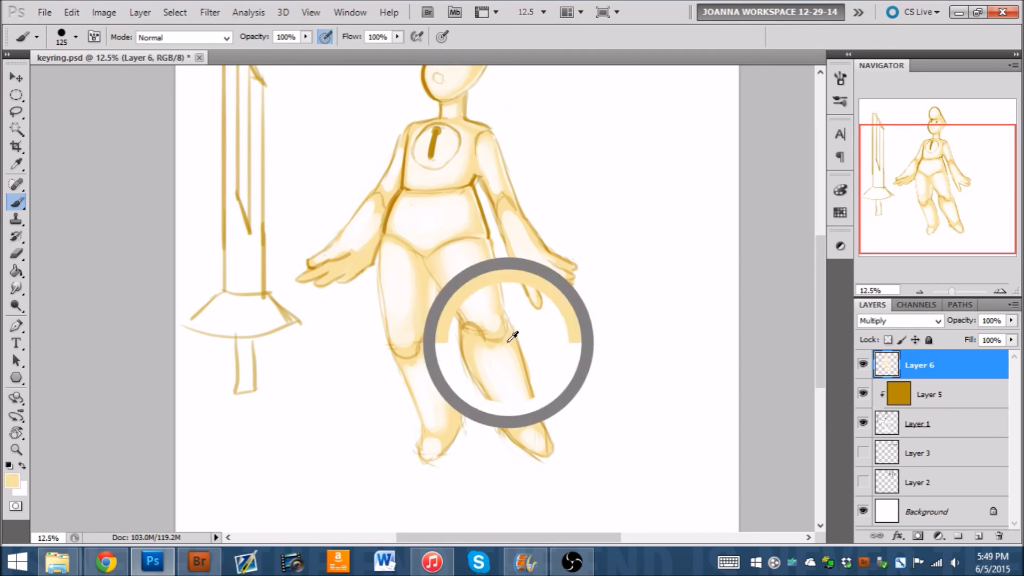
pyautogui.keyDown('alt'); pyautogui.click(490, 363); pyautogui.keyUp('alt')
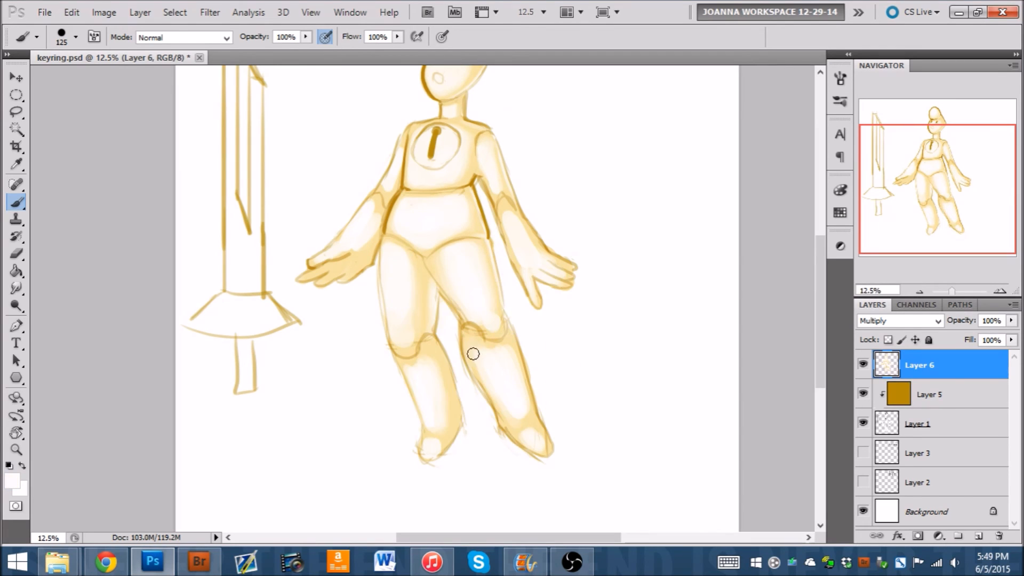
# - Lighten the fingers and palm of the sword-side hand with sampled near-white at brush size 90
pyautogui.keyDown('alt'); pyautogui.click(358, 243); pyautogui.keyUp('alt')
pyautogui.keyDown('alt'); pyautogui.click(369, 220); pyautogui.keyUp('alt')
pyautogui.press('[')
pyautogui.press('[')
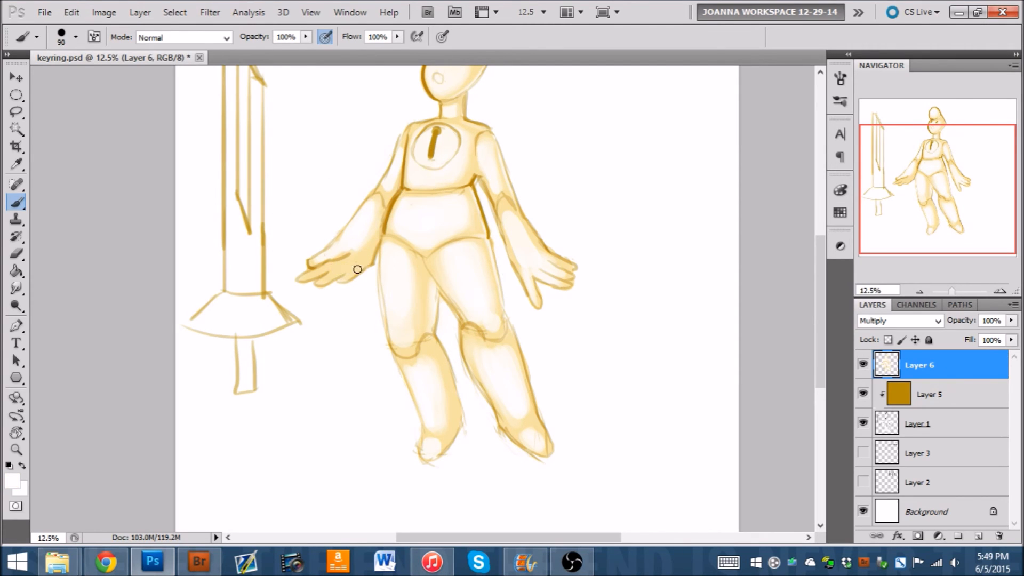
pyautogui.moveTo(335, 271); pyautogui.dragTo(311, 274)
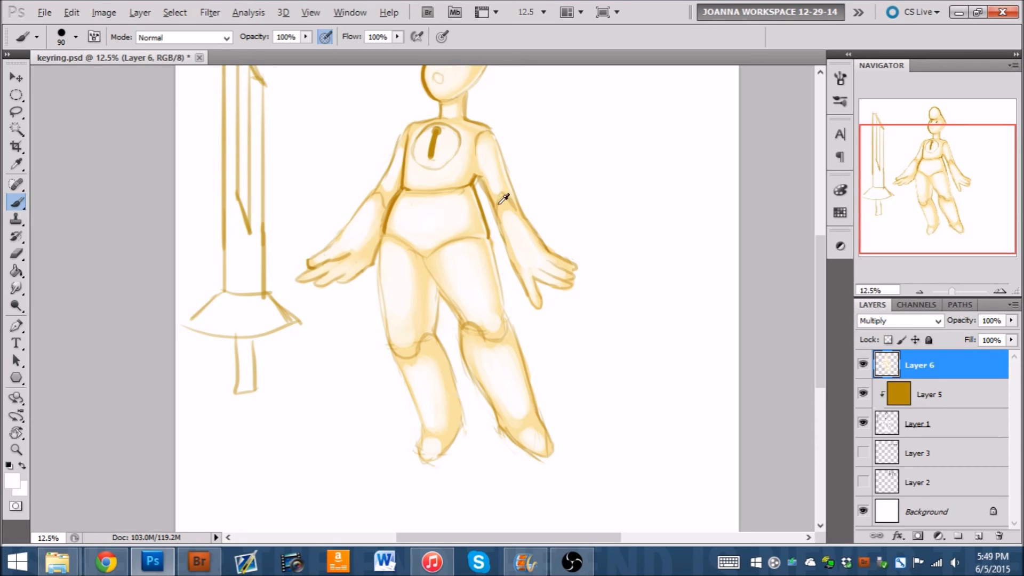
# - Soften the belly highlight's lower outer corner with sampled cream at brush size 175
pyautogui.keyDown('alt'); pyautogui.click(480, 229); pyautogui.keyUp('alt')
pyautogui.press(']')
pyautogui.press(']')
pyautogui.press(']')
pyautogui.press(']')
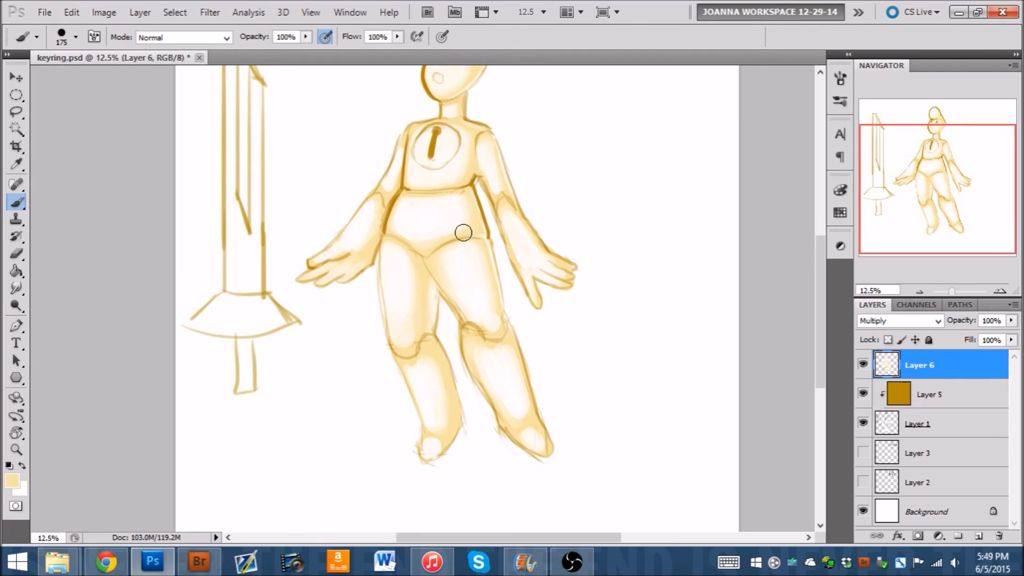
# - Blend the upper edge of the belly highlight below the waistline with cream and sampled near-white at brush size 125
pyautogui.press('[')
pyautogui.press('[')
pyautogui.press('[')
pyautogui.press(']')
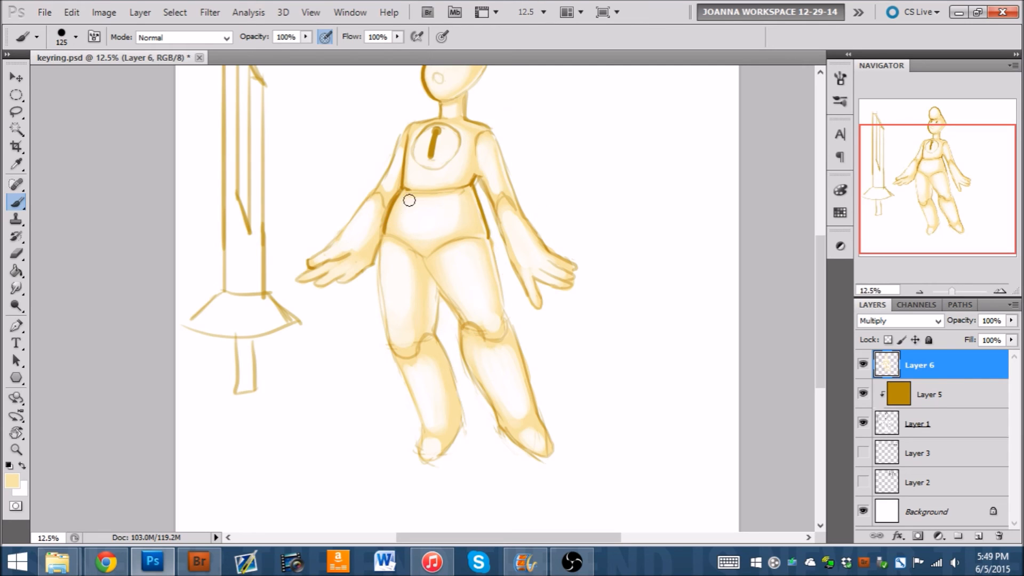
pyautogui.keyDown('alt'); pyautogui.click(428, 208); pyautogui.keyUp('alt')
# - Blend the outer shin and foot of the leg farthest from the sword with sampled cream tones at brush size 100
pyautogui.keyDown('alt'); pyautogui.click(500, 249); pyautogui.keyUp('alt')
pyautogui.keyDown('alt'); pyautogui.click(516, 342); pyautogui.keyUp('alt')
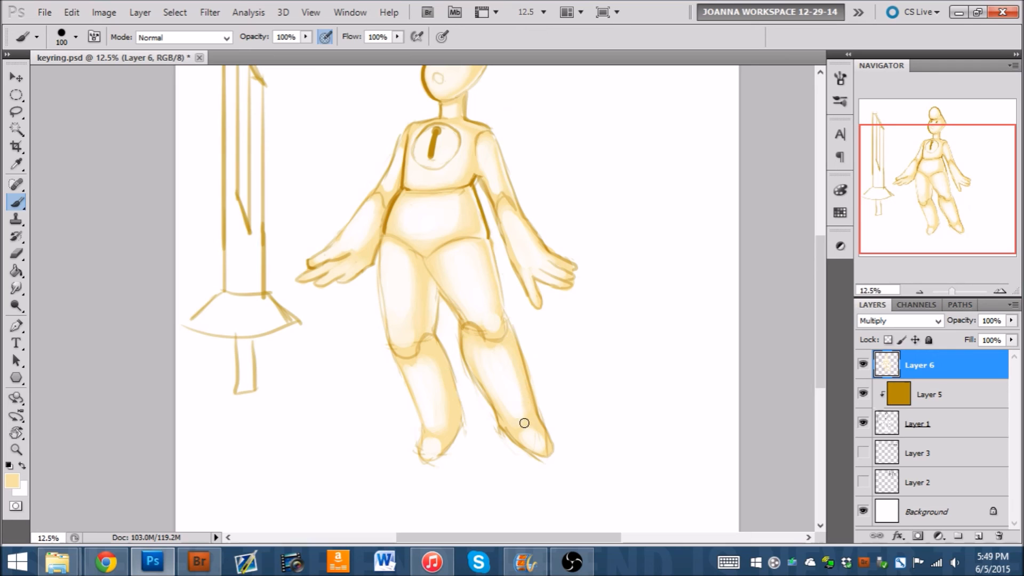
pyautogui.keyDown('alt'); pyautogui.click(542, 431); pyautogui.keyUp('alt')
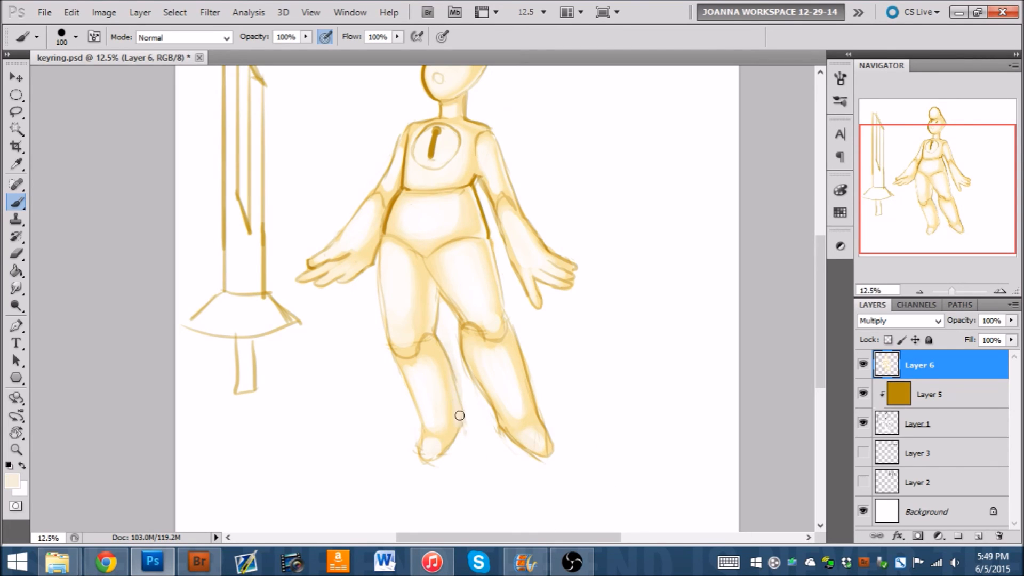
# - Lighten the back edge of the head with a pale cream stroke and sampled white at brush size 90
pyautogui.moveTo(910, 184); pyautogui.dragTo(911, 162)
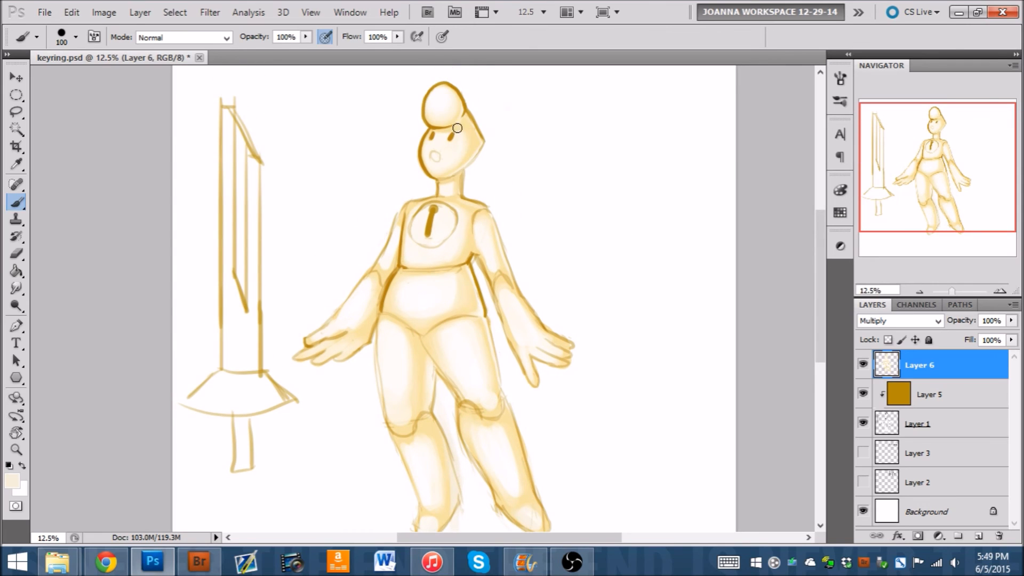
pyautogui.moveTo(466, 112); pyautogui.dragTo(483, 155)
pyautogui.keyDown('alt'); pyautogui.click(486, 115); pyautogui.keyUp('alt')
pyautogui.press('[')
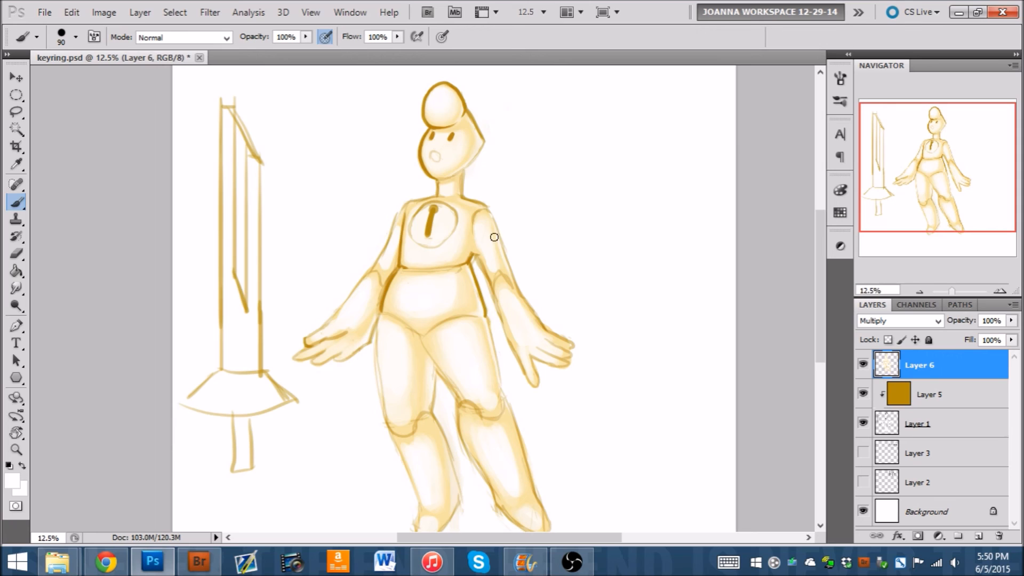
# - Paint a light stroke down the outer forearm to the fingers of the arm farthest from the sword
pyautogui.keyDown('alt'); pyautogui.click(524, 303); pyautogui.keyUp('alt')
pyautogui.moveTo(521, 302); pyautogui.dragTo(574, 342)
pyautogui.keyDown('alt'); pyautogui.click(521, 272); pyautogui.keyUp('alt')
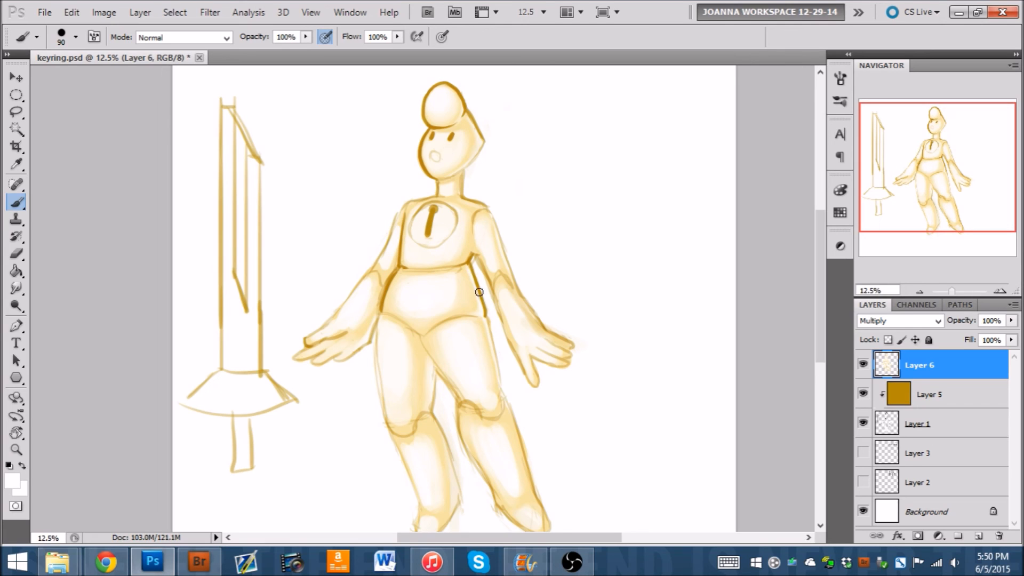
# - Blend the shading on the neck and face with sampled cream and near-white at brush size 90
pyautogui.moveTo(966, 200); pyautogui.dragTo(959, 196)
pyautogui.keyDown('alt'); pyautogui.click(493, 193); pyautogui.keyUp('alt')
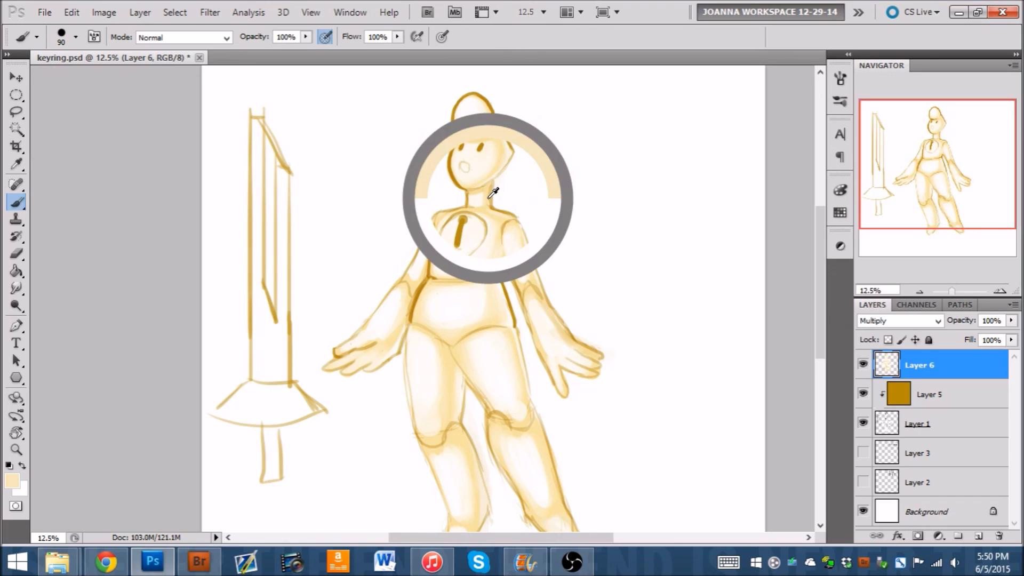
pyautogui.keyDown('alt'); pyautogui.click(477, 153); pyautogui.keyUp('alt')
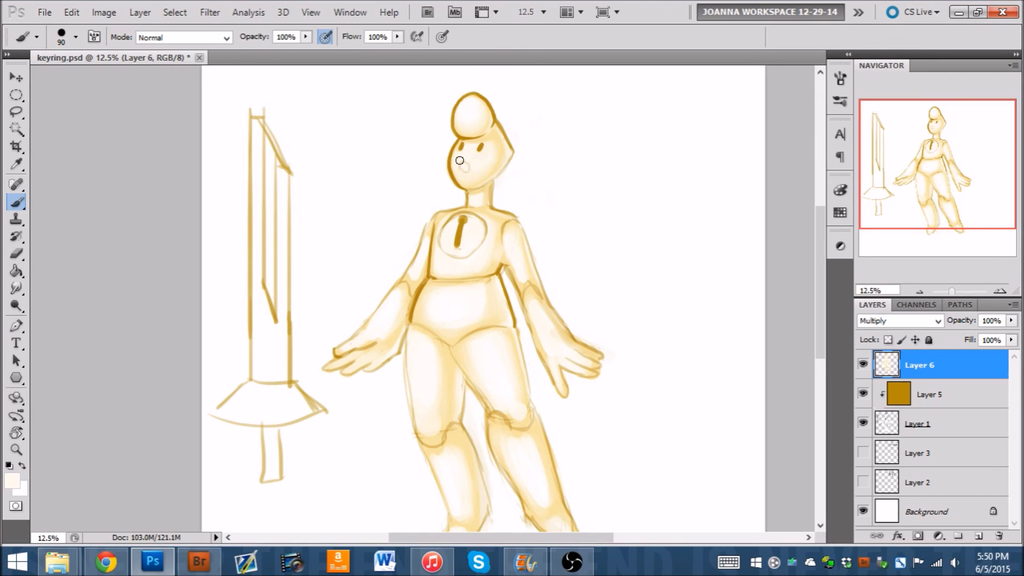
# - Merge Layer 6, Layer 5 and Layer 1 into one layer and add a new empty layer above it
pyautogui.moveTo(945, 168); pyautogui.dragTo(948, 176)
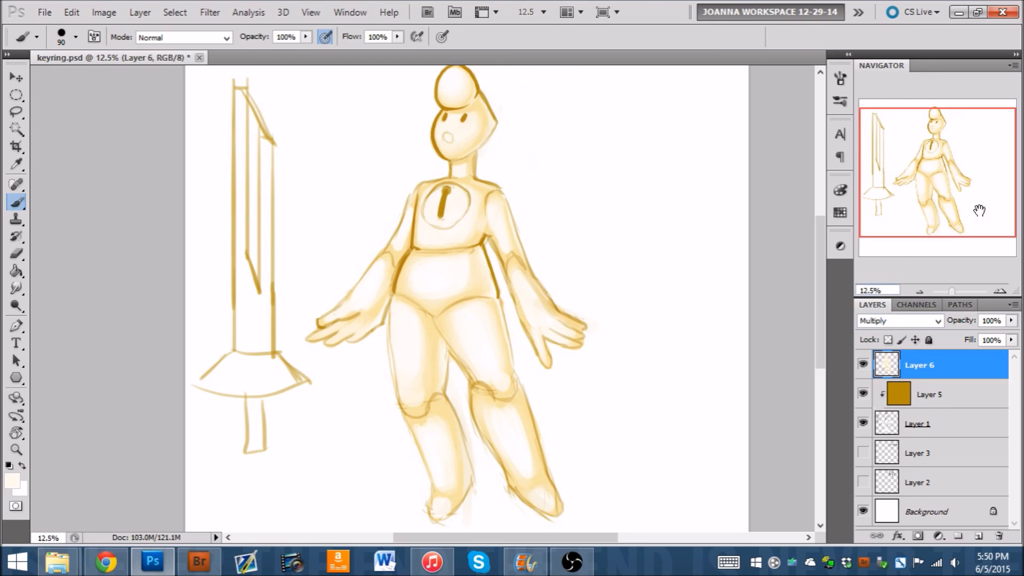
pyautogui.keyDown('shift'); pyautogui.click(954, 425); pyautogui.keyUp('shift')
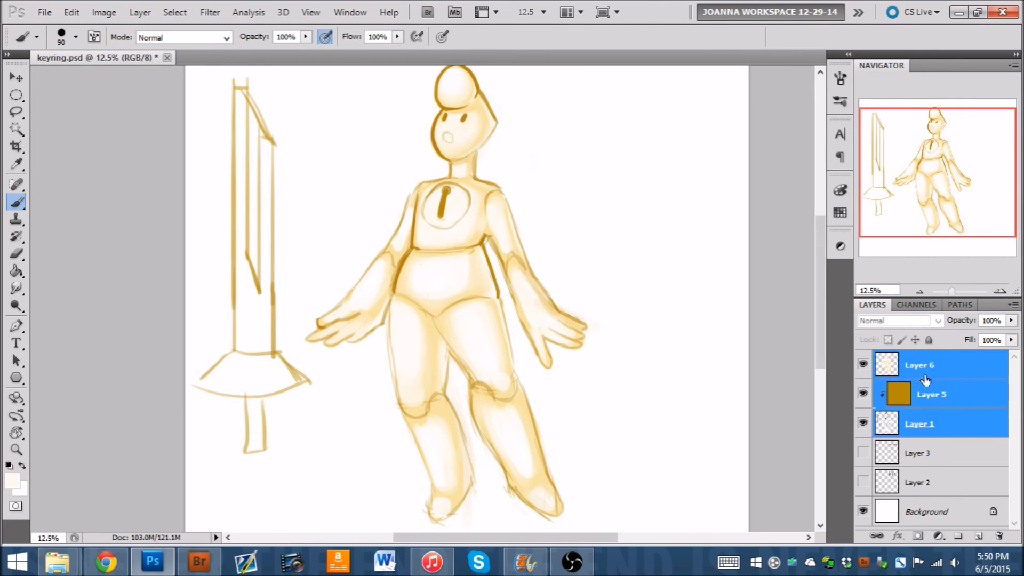
pyautogui.hotkey('ctrl', 'e')
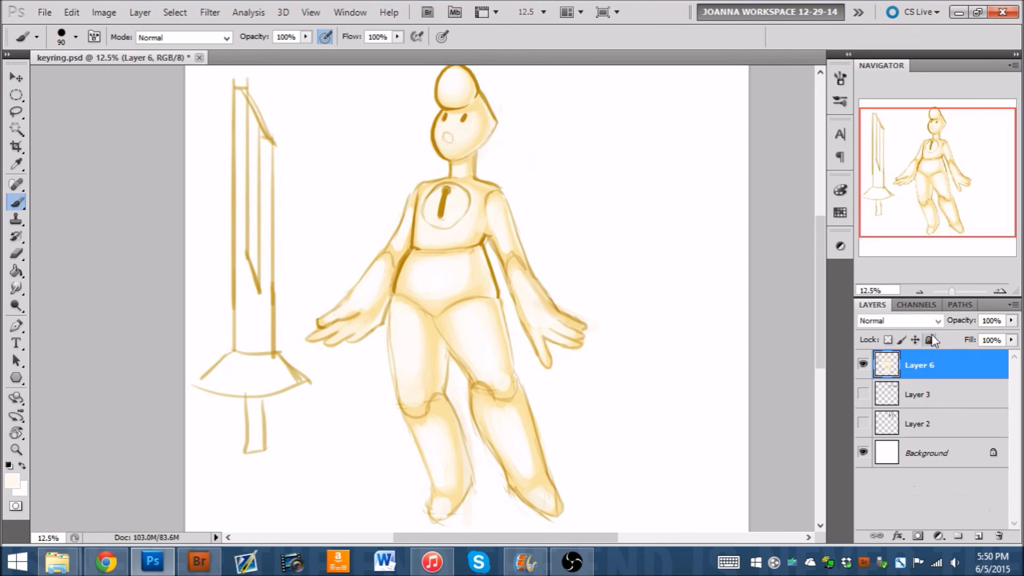
pyautogui.click(998, 291)
pyautogui.click(998, 290)
pyautogui.click(977, 527)
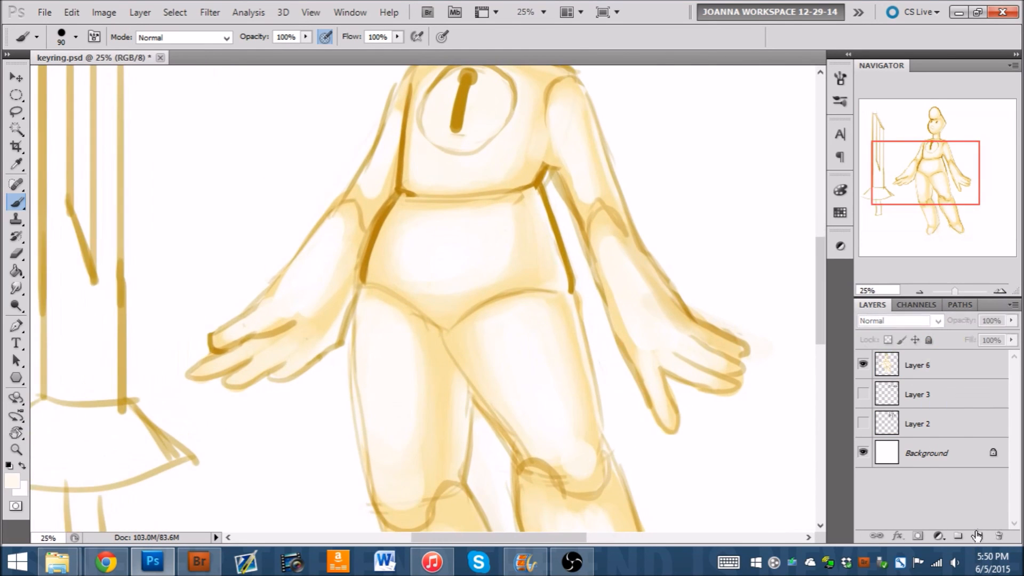
pyautogui.click(978, 535)
pyautogui.click(997, 290)
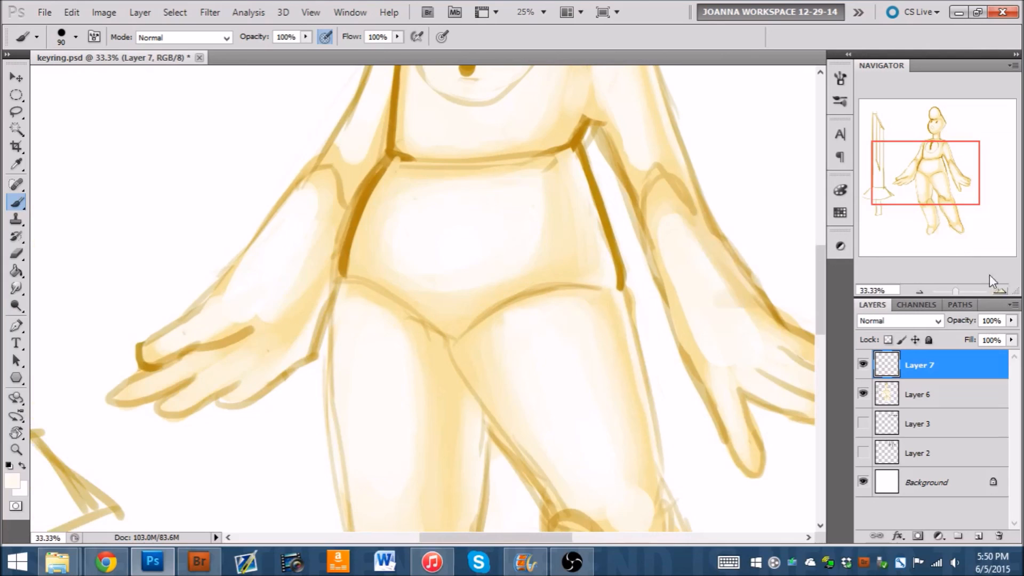
# - Redraw the waist outline on the sword side with sampled pale yellow and dark gold at brush size 40
pyautogui.press('[')
pyautogui.press('[')
pyautogui.press('[')
pyautogui.press('[')
pyautogui.press('[')
pyautogui.keyDown('alt'); pyautogui.click(337, 220); pyautogui.keyUp('alt')
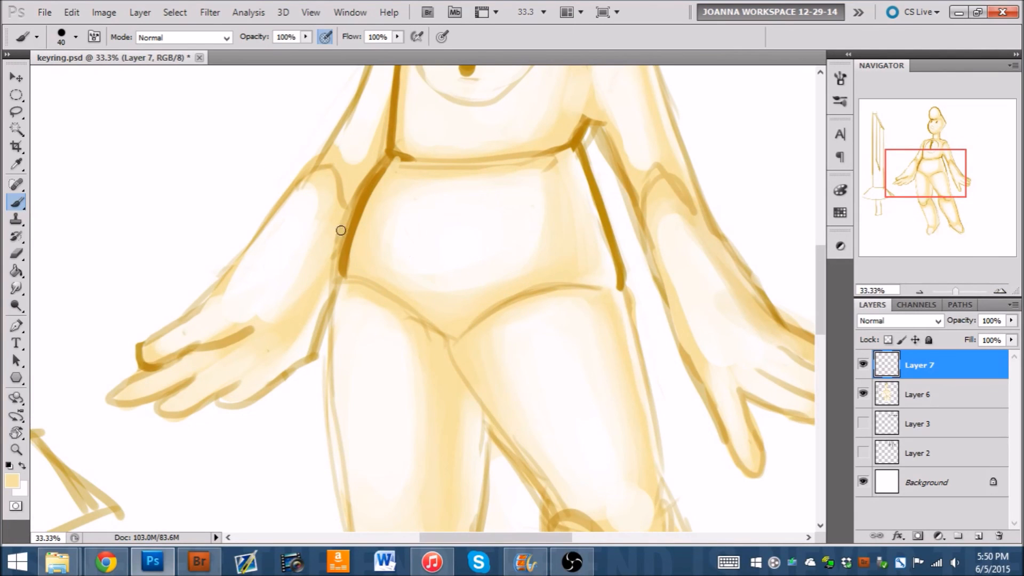
pyautogui.moveTo(361, 181)
pyautogui.mouseDown()
pyautogui.moveTo(373, 165)
pyautogui.moveTo(341, 229)
pyautogui.moveTo(377, 160)
pyautogui.moveTo(333, 249)
pyautogui.mouseUp()
pyautogui.keyDown('alt'); pyautogui.click(367, 195); pyautogui.keyUp('alt')
pyautogui.moveTo(388, 160); pyautogui.dragTo(335, 277)
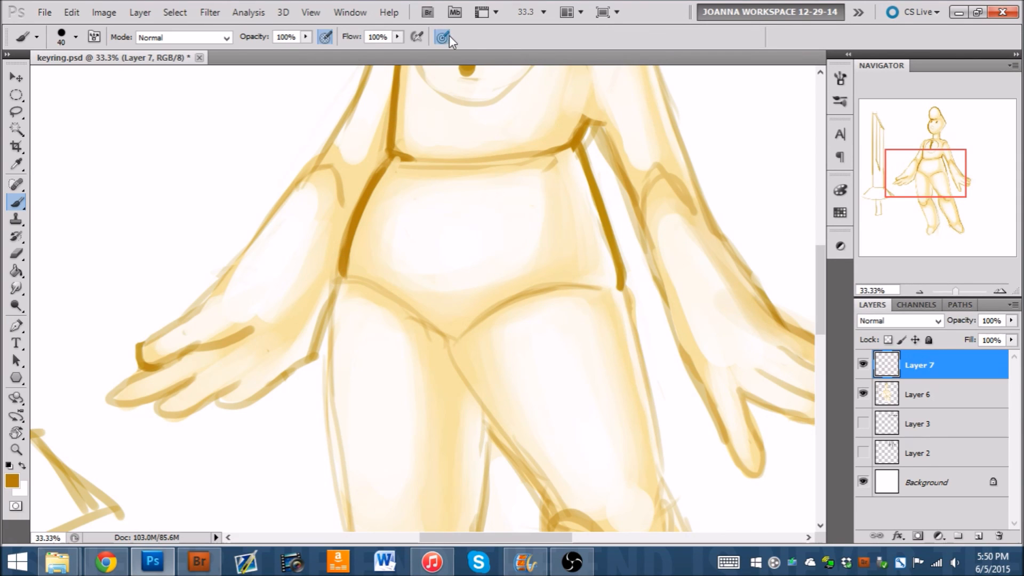
# - Redraw the line under the chest in sampled dark gold across the torso
pyautogui.keyDown('alt'); pyautogui.click(574, 130); pyautogui.keyUp('alt')
pyautogui.moveTo(586, 121)
pyautogui.mouseDown()
pyautogui.moveTo(554, 146)
pyautogui.moveTo(463, 164)
pyautogui.mouseUp()
pyautogui.moveTo(398, 158)
pyautogui.mouseDown()
pyautogui.moveTo(535, 156)
pyautogui.moveTo(558, 166)
pyautogui.moveTo(437, 173)
pyautogui.mouseUp()
pyautogui.keyDown('alt'); pyautogui.click(416, 153); pyautogui.keyUp('alt')
# - Soften the upper belly just below the chest line with sampled cream and near-white at brush size 90
pyautogui.keyDown('alt'); pyautogui.click(569, 165); pyautogui.keyUp('alt')
pyautogui.press(']')
pyautogui.press(']')
pyautogui.press(']')
pyautogui.keyDown('alt'); pyautogui.click(483, 173); pyautogui.keyUp('alt')
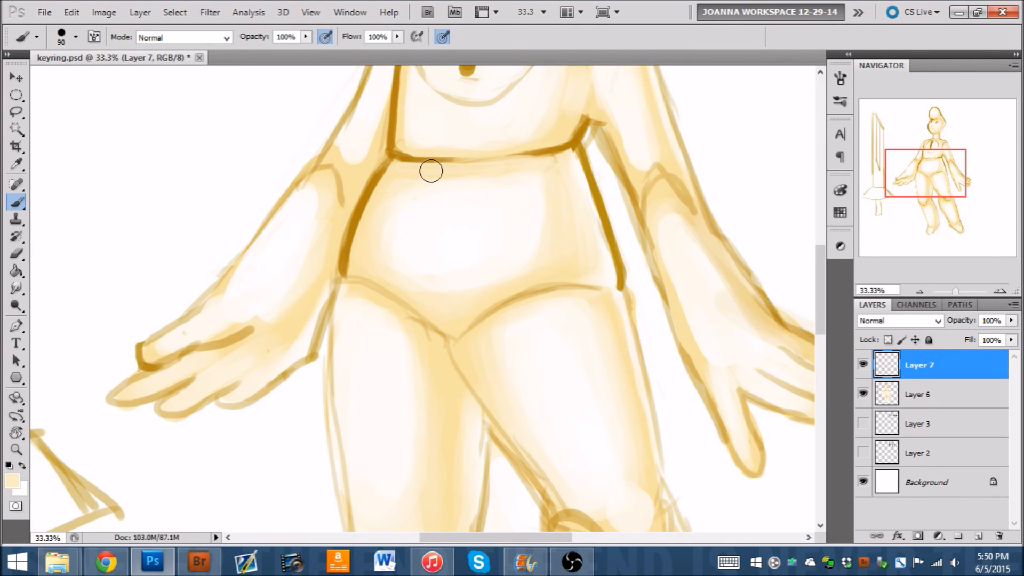
pyautogui.keyDown('alt'); pyautogui.click(524, 160); pyautogui.keyUp('alt')
pyautogui.keyDown('alt'); pyautogui.click(475, 165); pyautogui.keyUp('alt')
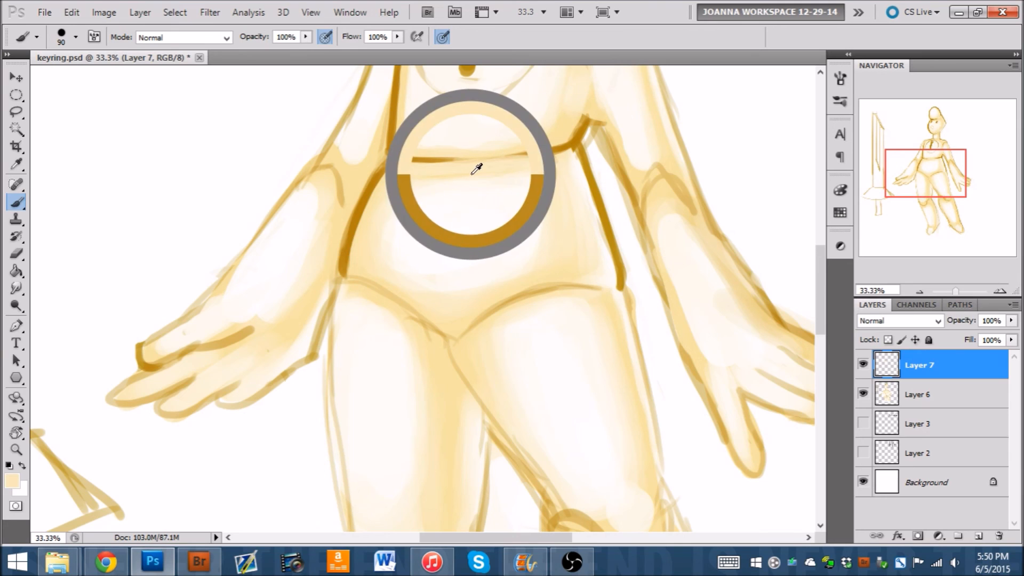
pyautogui.keyDown('alt'); pyautogui.click(455, 169); pyautogui.keyUp('alt')
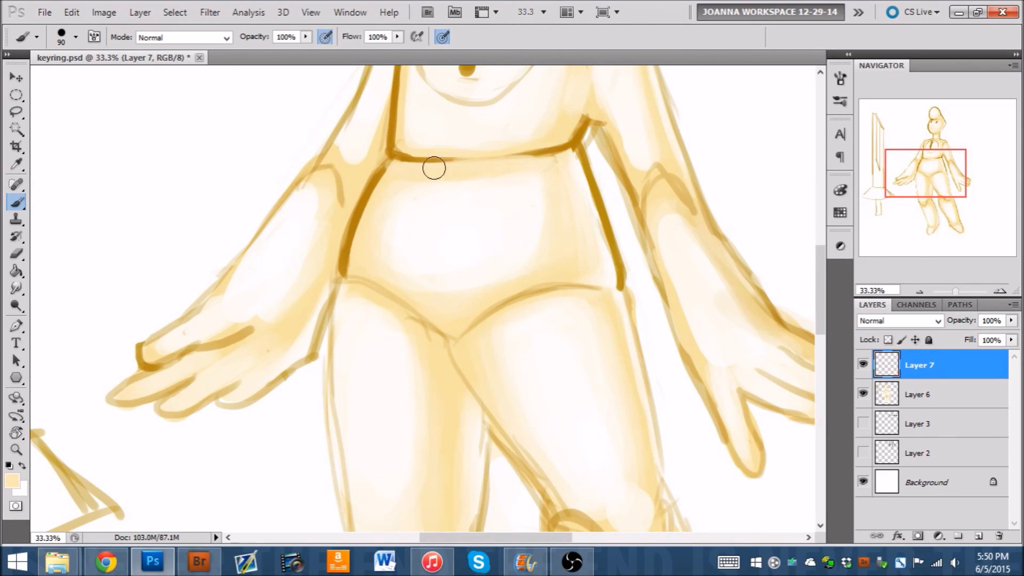
pyautogui.keyDown('alt'); pyautogui.click(419, 180); pyautogui.keyUp('alt')
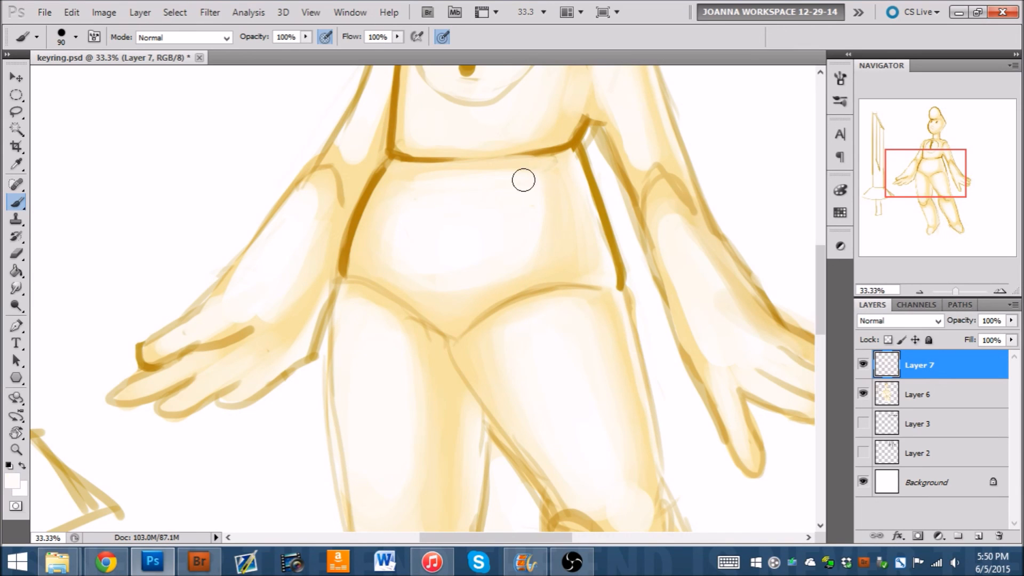
# - Clean up the waist outline beside the arm farthest from the sword with a sampled tone at brush size 60
pyautogui.keyDown('alt'); pyautogui.click(592, 159); pyautogui.keyUp('alt')
pyautogui.press('[')
pyautogui.press('[')
pyautogui.press('[')
pyautogui.moveTo(587, 132); pyautogui.dragTo(592, 145)
pyautogui.moveTo(602, 240)
pyautogui.mouseDown()
pyautogui.moveTo(577, 167)
pyautogui.moveTo(614, 283)
pyautogui.mouseUp()
# - Redraw the inner upper-arm line from armpit to elbow on the arm farthest from the sword and soften the elbow with cream
pyautogui.moveTo(931, 173); pyautogui.dragTo(939, 151)
pyautogui.keyDown('alt'); pyautogui.click(500, 337); pyautogui.keyUp('alt')
pyautogui.moveTo(500, 337)
pyautogui.mouseDown()
pyautogui.moveTo(496, 327)
pyautogui.moveTo(517, 345)
pyautogui.moveTo(539, 407)
pyautogui.mouseUp()
pyautogui.keyDown('alt'); pyautogui.click(507, 348); pyautogui.keyUp('alt')
pyautogui.moveTo(507, 348)
pyautogui.mouseDown()
pyautogui.moveTo(532, 403)
pyautogui.moveTo(507, 359)
pyautogui.mouseUp()
pyautogui.keyDown('alt'); pyautogui.click(571, 407); pyautogui.keyUp('alt')
pyautogui.moveTo(577, 397)
pyautogui.mouseDown()
pyautogui.moveTo(557, 414)
pyautogui.moveTo(555, 388)
pyautogui.mouseUp()
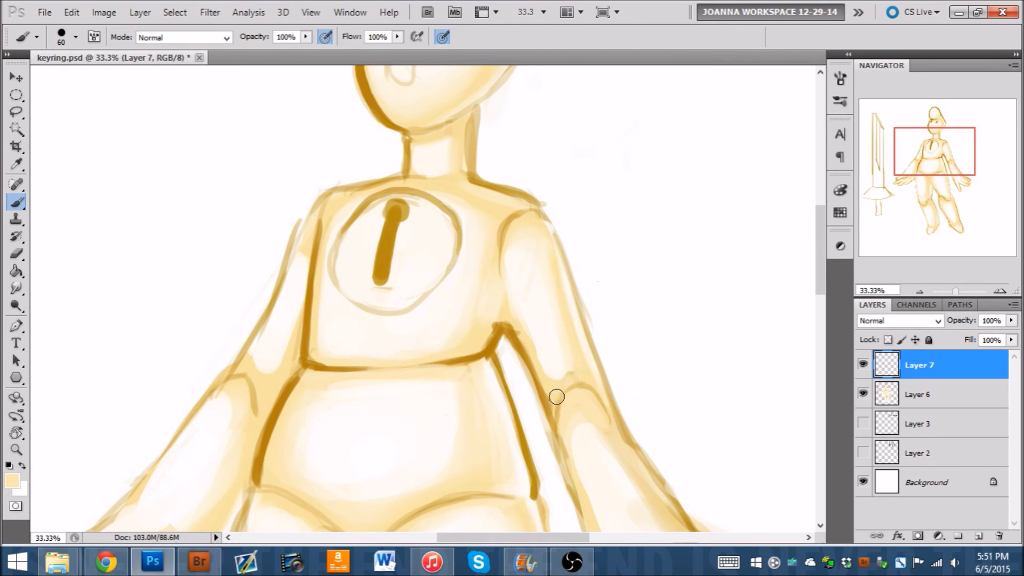
pyautogui.keyDown('alt'); pyautogui.click(563, 367); pyautogui.keyUp('alt')
# - Blend the elbow and inner forearm of the sword-side arm with pale yellow at brush size 70
pyautogui.press(']')
pyautogui.moveTo(271, 354)
pyautogui.mouseDown()
pyautogui.moveTo(246, 357)
pyautogui.moveTo(284, 369)
pyautogui.moveTo(240, 469)
pyautogui.mouseUp()
pyautogui.keyDown('alt'); pyautogui.click(282, 375); pyautogui.keyUp('alt')
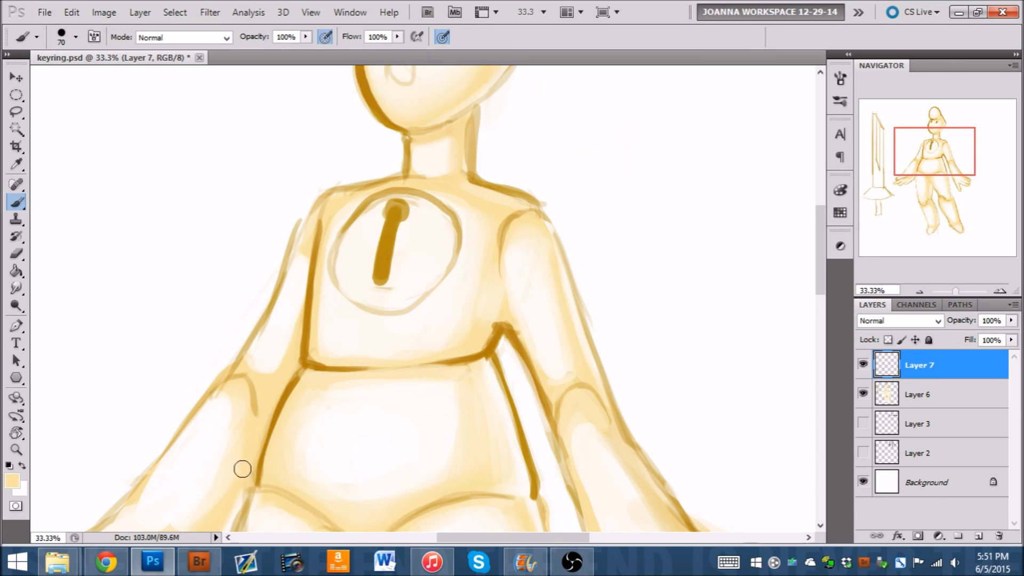
# - Lighten the inside edge of the chest circle with sampled near-white strokes
pyautogui.keyDown('alt'); pyautogui.click(359, 238); pyautogui.keyUp('alt')
pyautogui.moveTo(395, 199)
pyautogui.mouseDown()
pyautogui.moveTo(349, 234)
pyautogui.moveTo(341, 259)
pyautogui.mouseUp()
pyautogui.moveTo(345, 285); pyautogui.dragTo(365, 302)
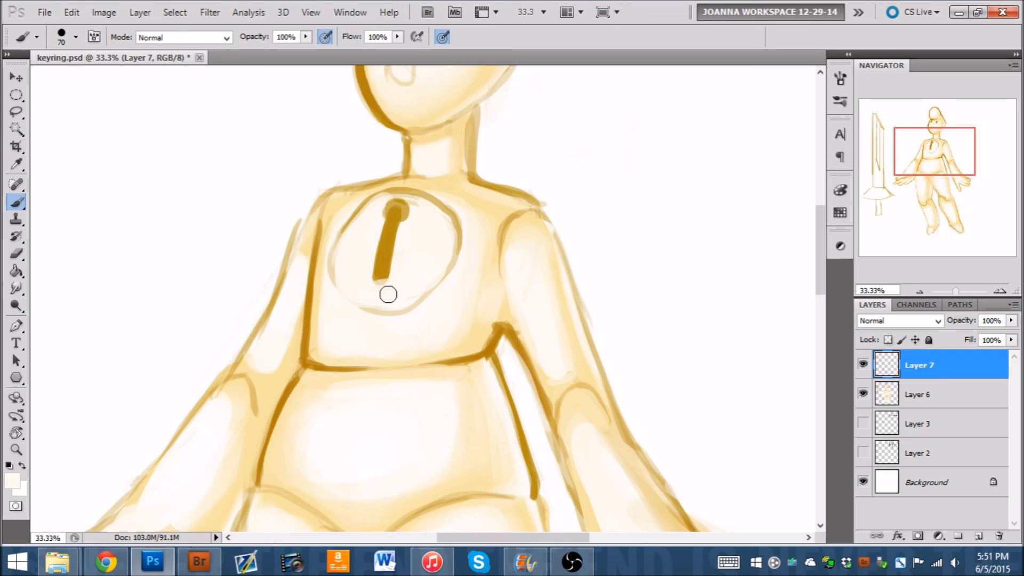
# - Tidy the lower end of the chest keyhole in sampled gold and paint a pale cream highlight down its inside
pyautogui.keyDown('alt'); pyautogui.click(378, 272); pyautogui.keyUp('alt')
pyautogui.press('[')
pyautogui.press('[')
pyautogui.press('[')
pyautogui.press('[')
pyautogui.press('[')
pyautogui.moveTo(383, 272); pyautogui.dragTo(380, 277)
pyautogui.press(']')
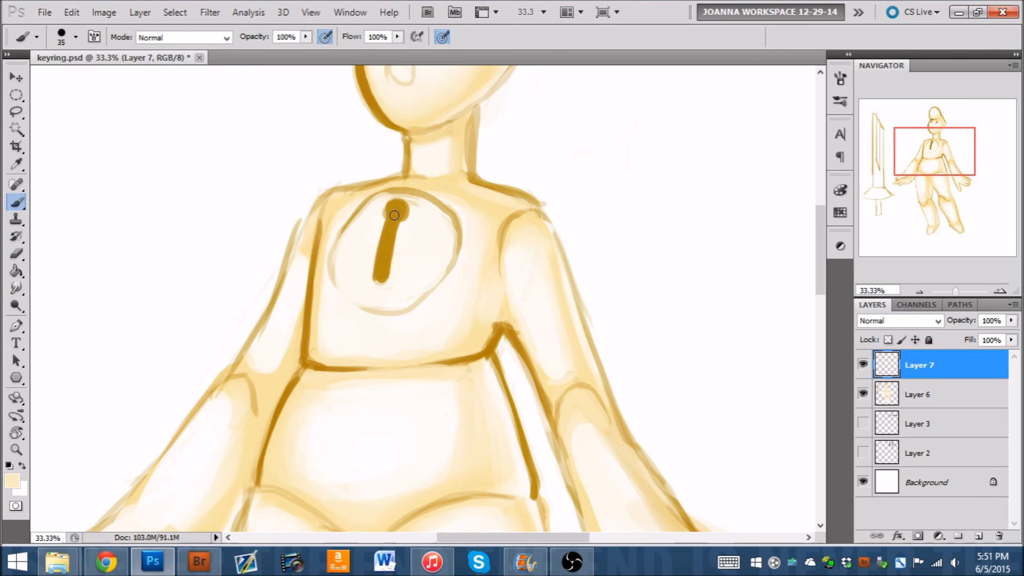
pyautogui.moveTo(393, 222); pyautogui.dragTo(383, 261)
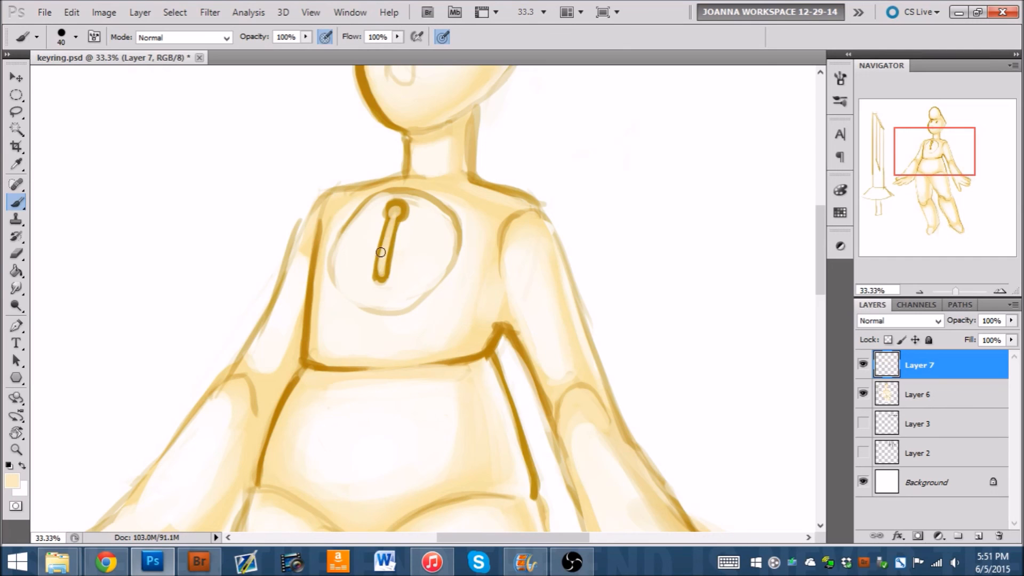
# - Clean up the shin and foot outline of the leg farthest from the sword with sampled tones at brush sizes 20 and 40
pyautogui.click(919, 290)
pyautogui.click(920, 290)
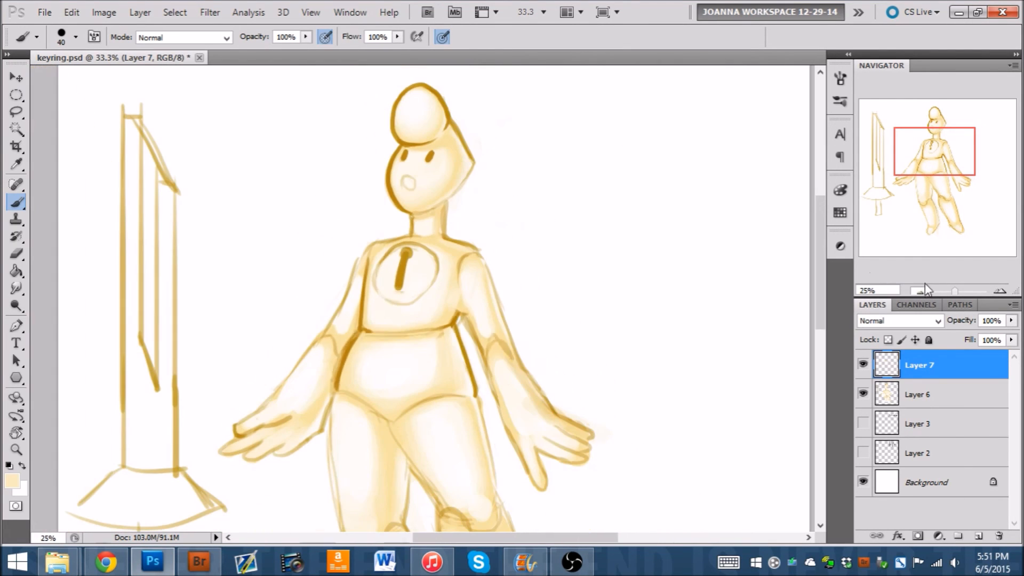
pyautogui.moveTo(964, 180); pyautogui.dragTo(895, 210)
pyautogui.press('[')
pyautogui.press('[')
pyautogui.keyDown('alt'); pyautogui.click(559, 470); pyautogui.keyUp('alt')
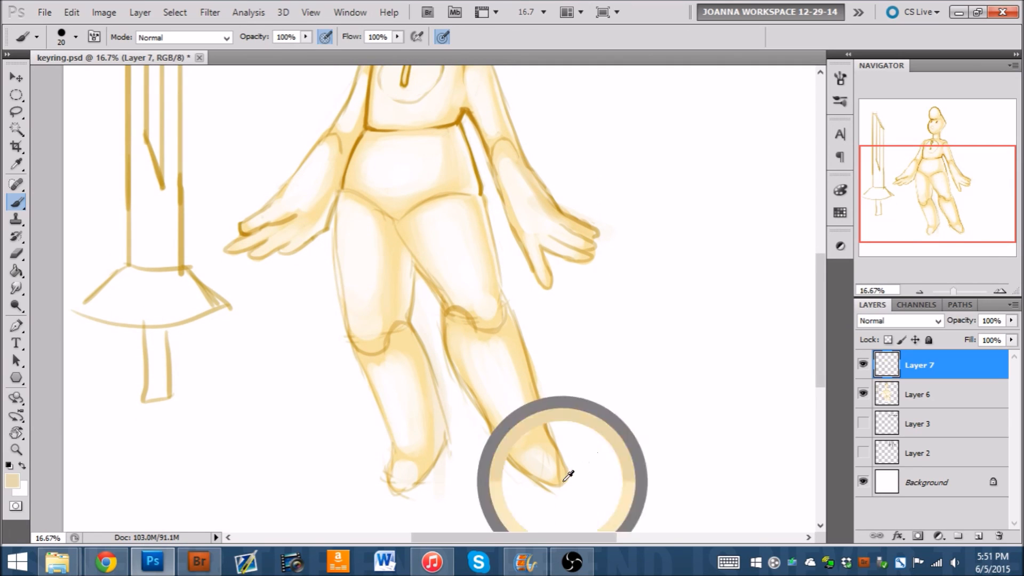
pyautogui.keyDown('alt'); pyautogui.click(551, 452); pyautogui.keyUp('alt')
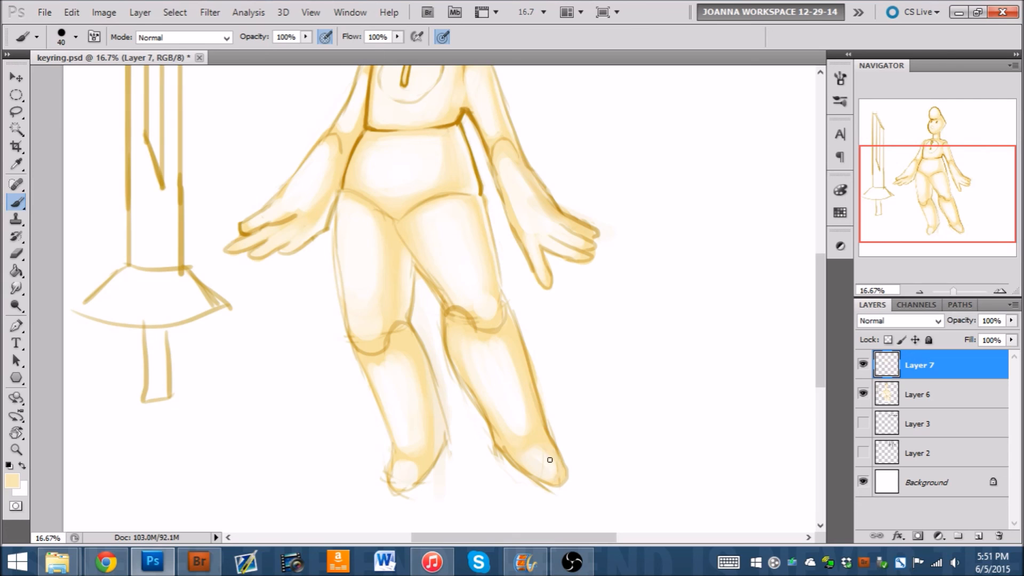
# - Cover stray sketch marks around the feet, sword-side hand and outer thigh with sampled white, enlarging the brush up to size 300
pyautogui.press(']')
pyautogui.press(']')
pyautogui.press(']')
pyautogui.press(']')
pyautogui.press(']')
pyautogui.press(']')
pyautogui.keyDown('alt'); pyautogui.click(568, 418); pyautogui.keyUp('alt')
pyautogui.press(']')
pyautogui.press(']')
pyautogui.press(']')
pyautogui.press(']')
pyautogui.press(']')
pyautogui.press(']')
pyautogui.moveTo(519, 408)
pyautogui.mouseDown()
pyautogui.moveTo(505, 354)
pyautogui.moveTo(486, 393)
pyautogui.moveTo(521, 411)
pyautogui.moveTo(459, 415)
pyautogui.moveTo(414, 471)
pyautogui.moveTo(378, 477)
pyautogui.moveTo(412, 495)
pyautogui.moveTo(379, 498)
pyautogui.mouseUp()
pyautogui.moveTo(320, 229); pyautogui.dragTo(287, 231)
pyautogui.moveTo(342, 256); pyautogui.dragTo(351, 296)
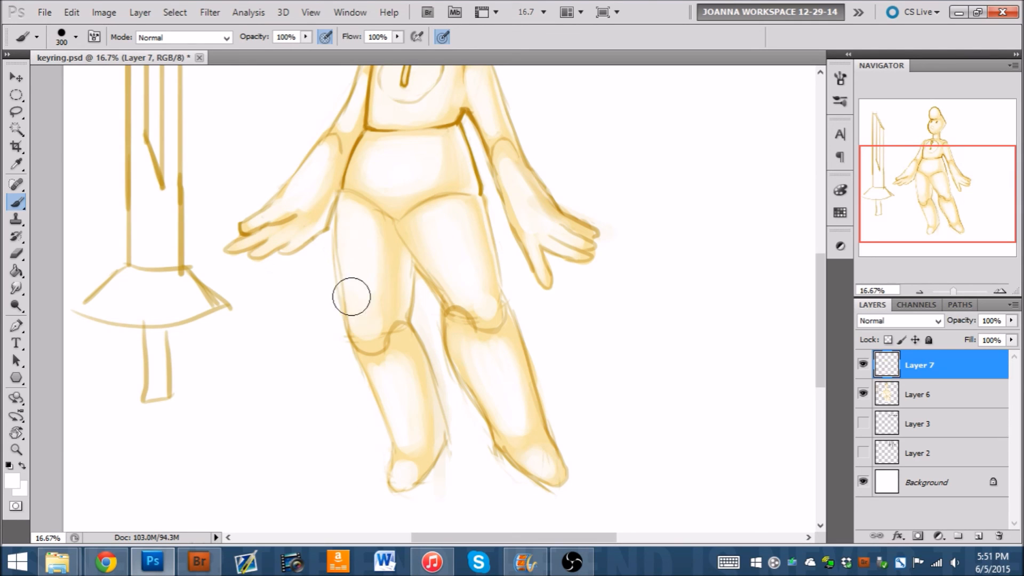
# - Blend away the overlapping sketch lines at both knees with sampled cream tones at brush size 150
pyautogui.keyDown('alt'); pyautogui.click(401, 337); pyautogui.keyUp('alt')
pyautogui.press('[')
pyautogui.press('[')
pyautogui.press('[')
pyautogui.press('[')
pyautogui.moveTo(399, 337); pyautogui.dragTo(375, 332)
pyautogui.keyDown('alt'); pyautogui.click(489, 297); pyautogui.keyUp('alt')
pyautogui.moveTo(485, 311)
pyautogui.mouseDown()
pyautogui.moveTo(464, 323)
pyautogui.moveTo(454, 302)
pyautogui.mouseUp()
pyautogui.keyDown('alt'); pyautogui.click(448, 289); pyautogui.keyUp('alt')
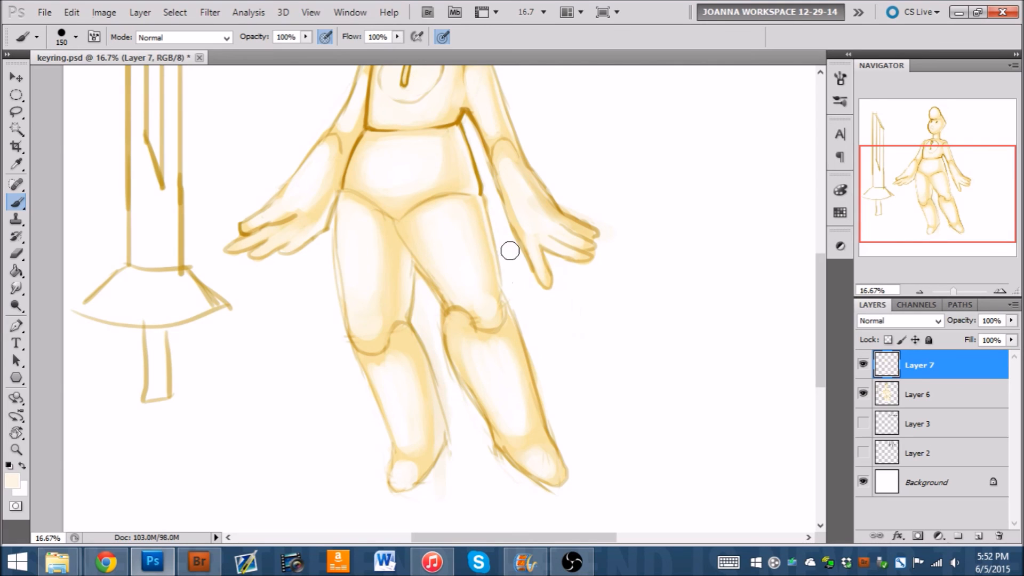
# - Add a Color Balance adjustment layer above the painted layers
pyautogui.moveTo(958, 182); pyautogui.dragTo(958, 158)
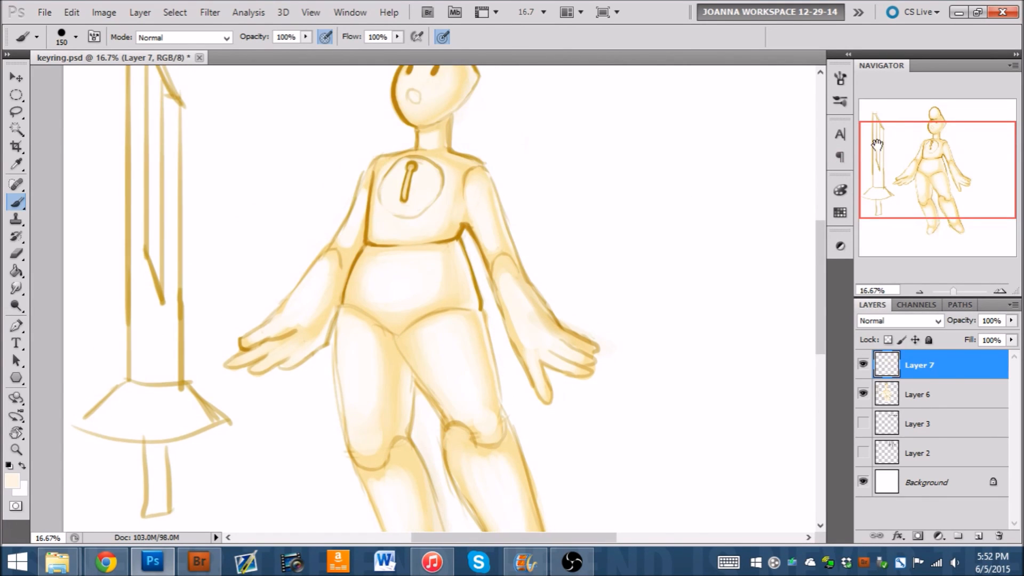
pyautogui.click(920, 291)
pyautogui.moveTo(933, 171)
pyautogui.mouseDown()
pyautogui.moveTo(939, 189)
pyautogui.moveTo(937, 181)
pyautogui.mouseUp()
pyautogui.click(938, 536)
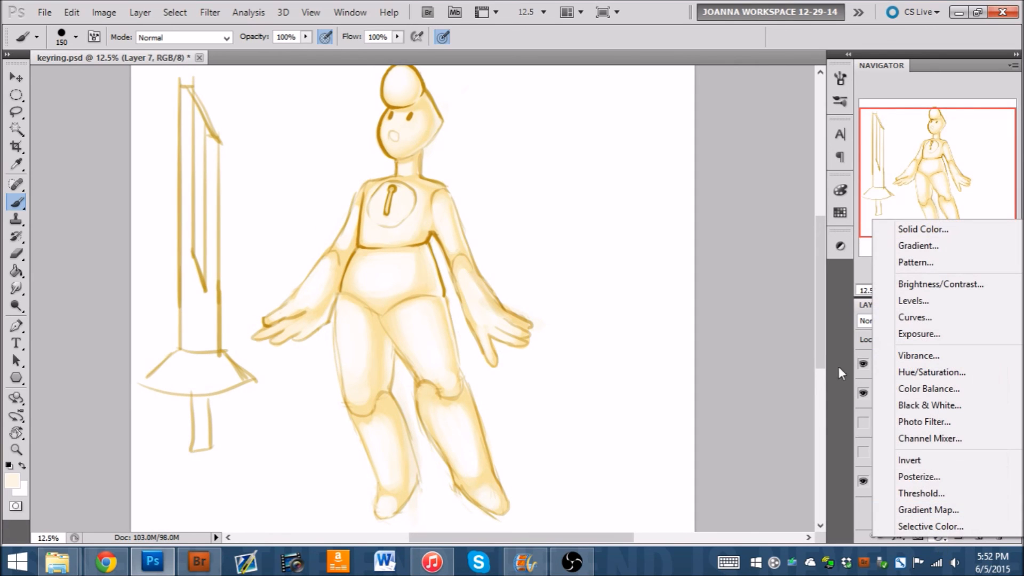
pyautogui.click(961, 389)
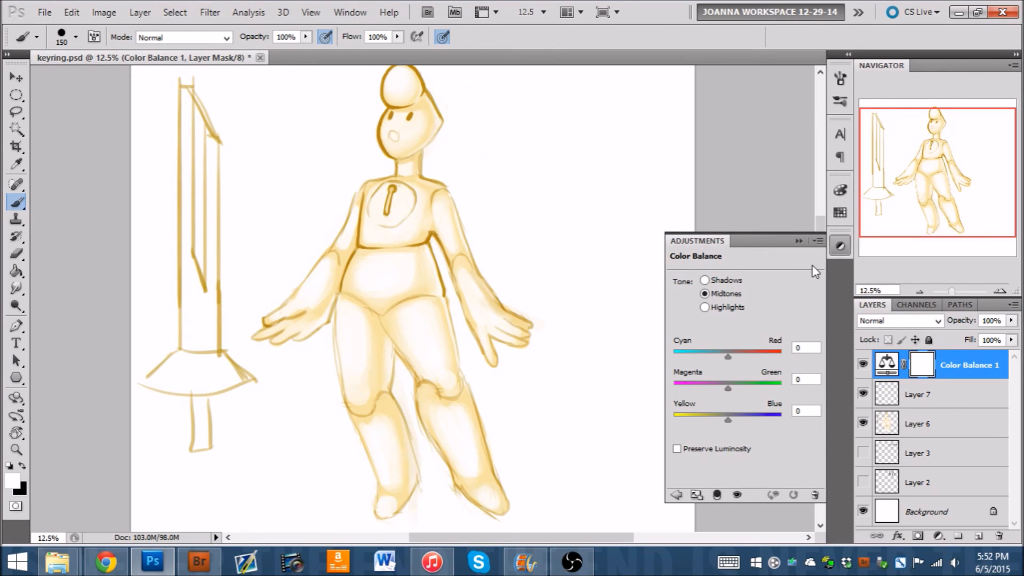
pyautogui.moveTo(936, 192); pyautogui.dragTo(925, 191)
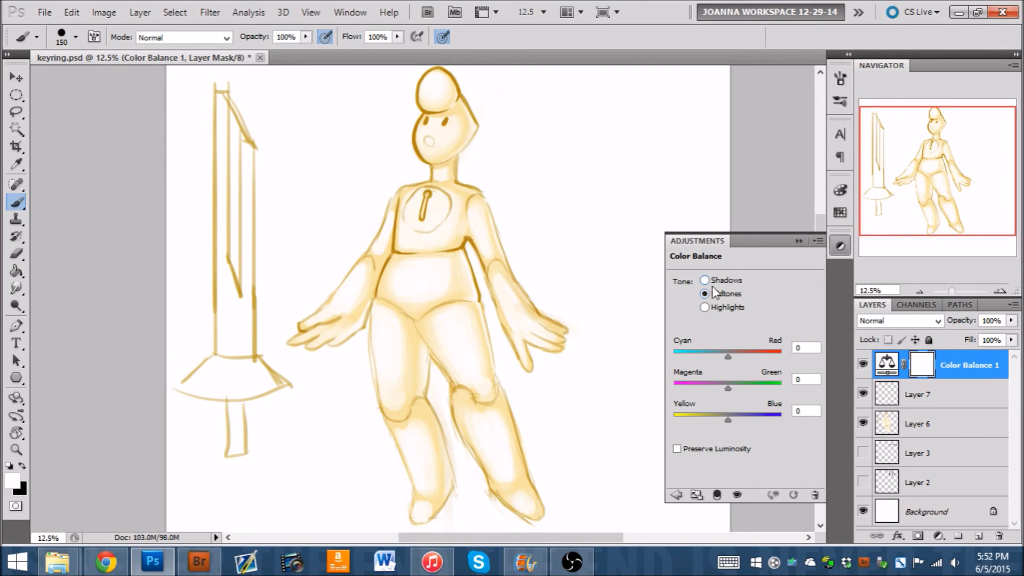
# - Shift the Color Balance midtones toward magenta and the highlights toward blue and red
pyautogui.moveTo(729, 389); pyautogui.dragTo(686, 392)
pyautogui.click(704, 308)
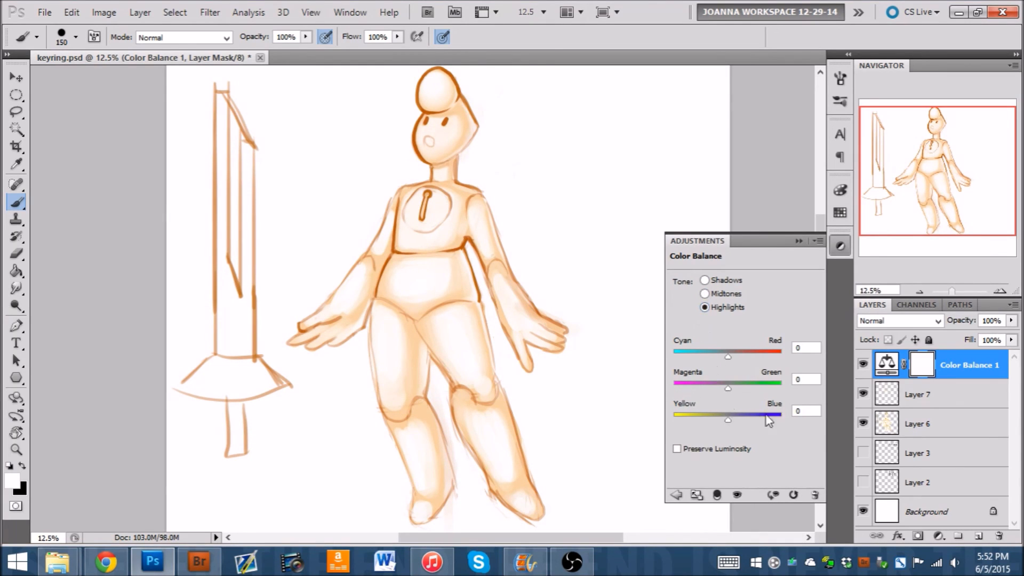
pyautogui.moveTo(728, 420); pyautogui.dragTo(767, 420)
pyautogui.moveTo(728, 356); pyautogui.dragTo(793, 356)
# - Set the Color Balance shadows to -100 Cyan/Red and +100 Yellow/Blue, and toggle the adjustment's visibility to compare
pyautogui.click(705, 280)
pyautogui.moveTo(730, 409); pyautogui.dragTo(783, 412)
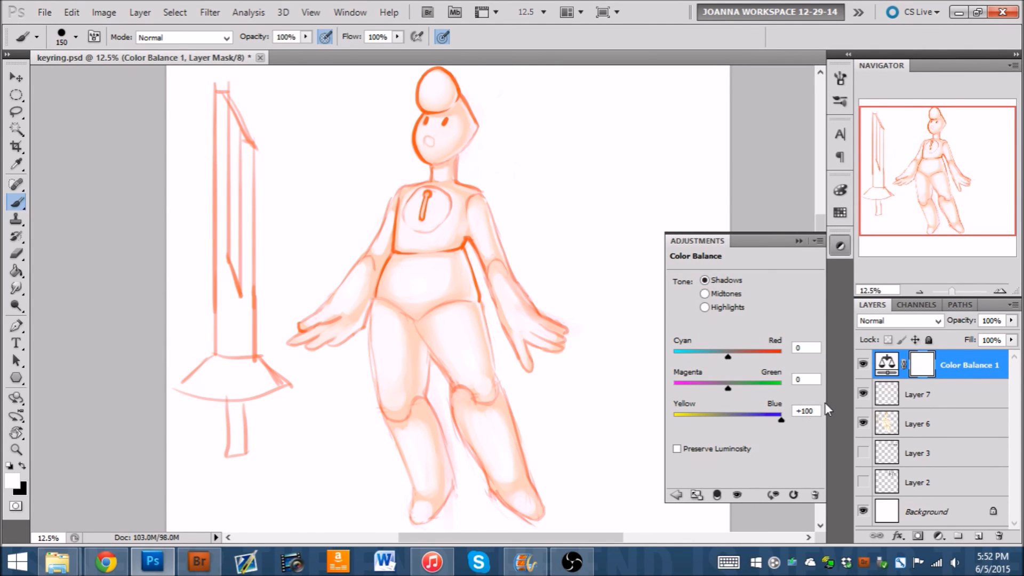
pyautogui.moveTo(726, 357); pyautogui.dragTo(665, 354)
pyautogui.click(735, 497)
pyautogui.click(733, 498)
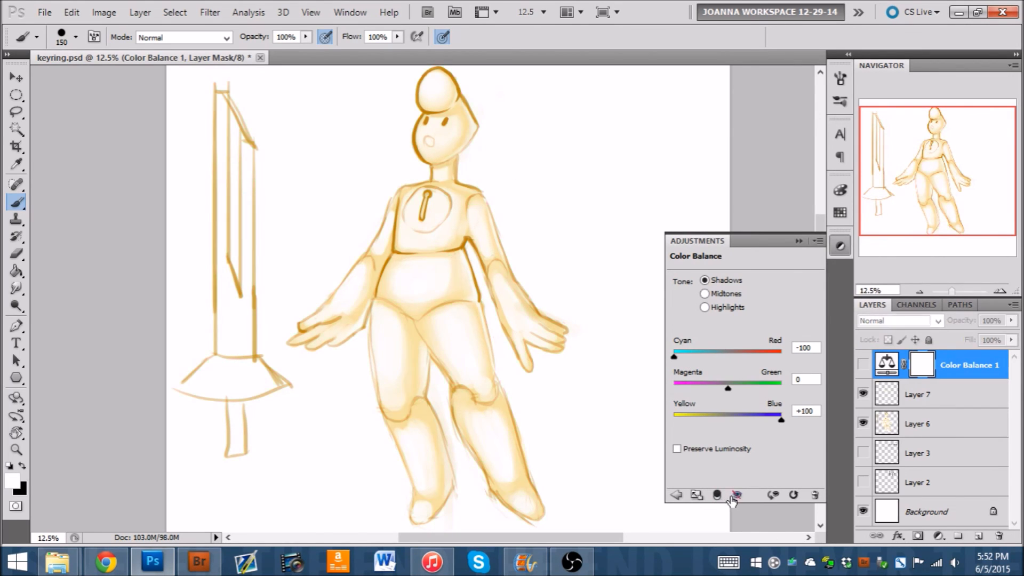
# - Close the adjustment settings and delete the Color Balance 1 layer
pyautogui.click(840, 243)
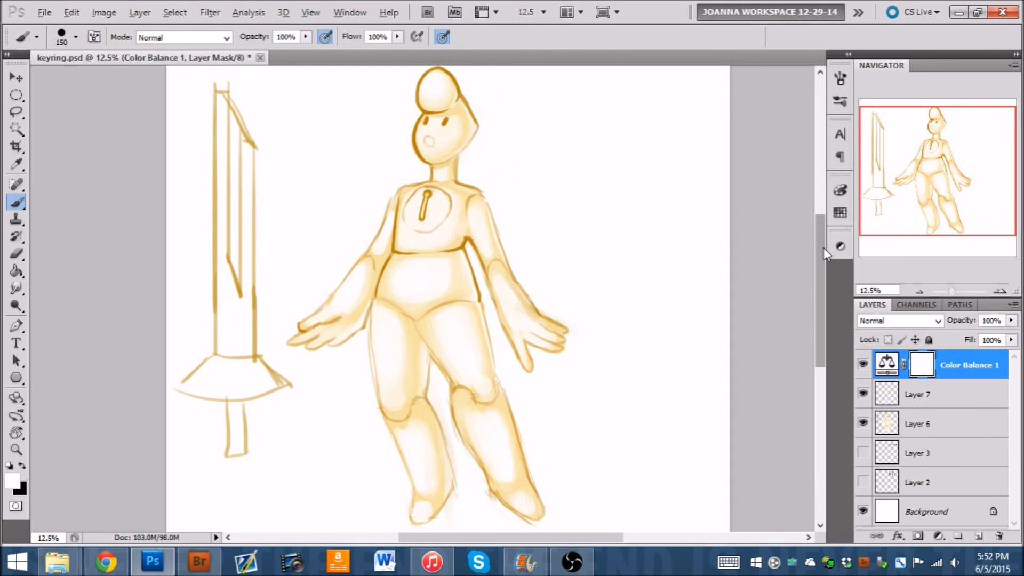
pyautogui.press('alt')
pyautogui.moveTo(925, 177); pyautogui.dragTo(896, 203)
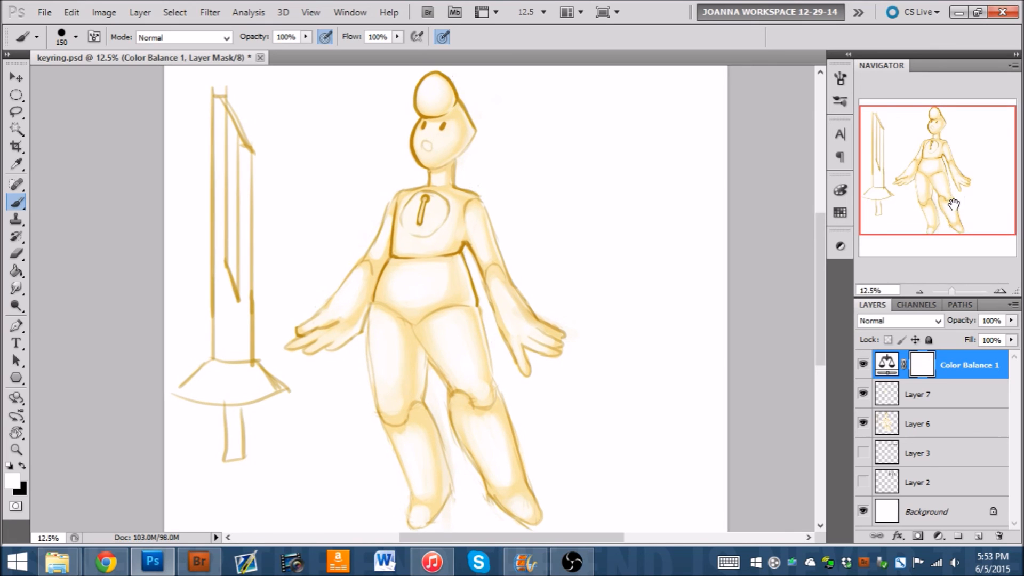
pyautogui.moveTo(889, 365); pyautogui.dragTo(998, 536)
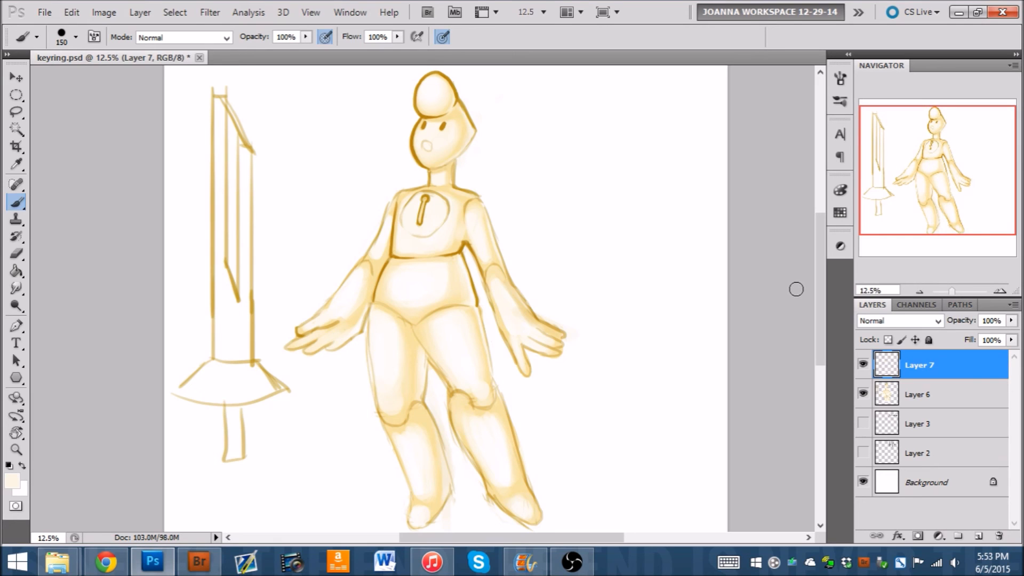
pyautogui.click(572, 561)
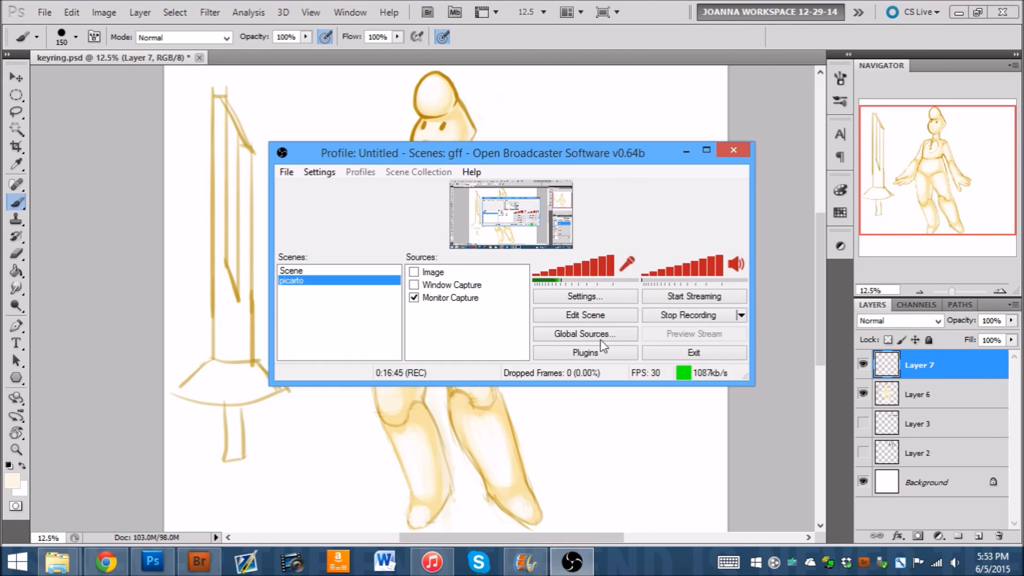